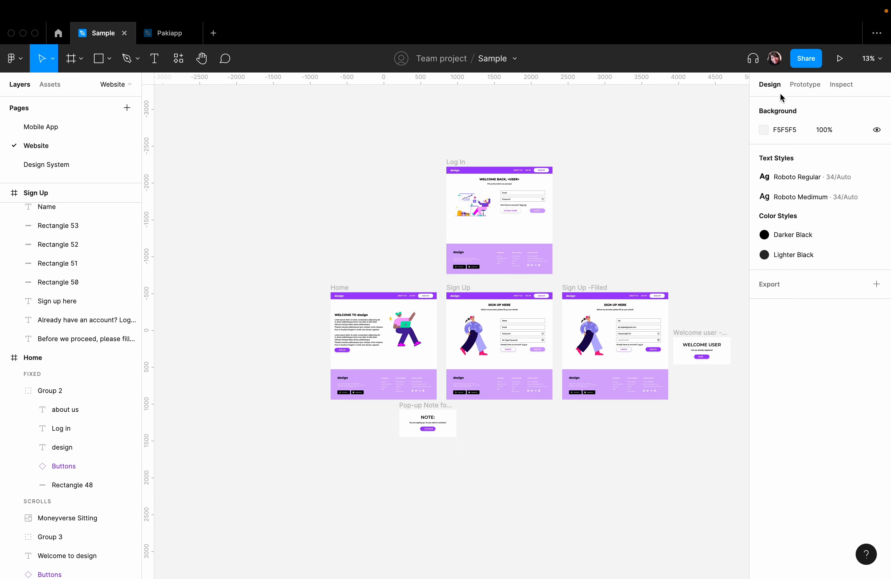
- Show the Website page's prototype connections, preview the prototype from the Home screen, and return to the Sample file
left_click(796, 88)
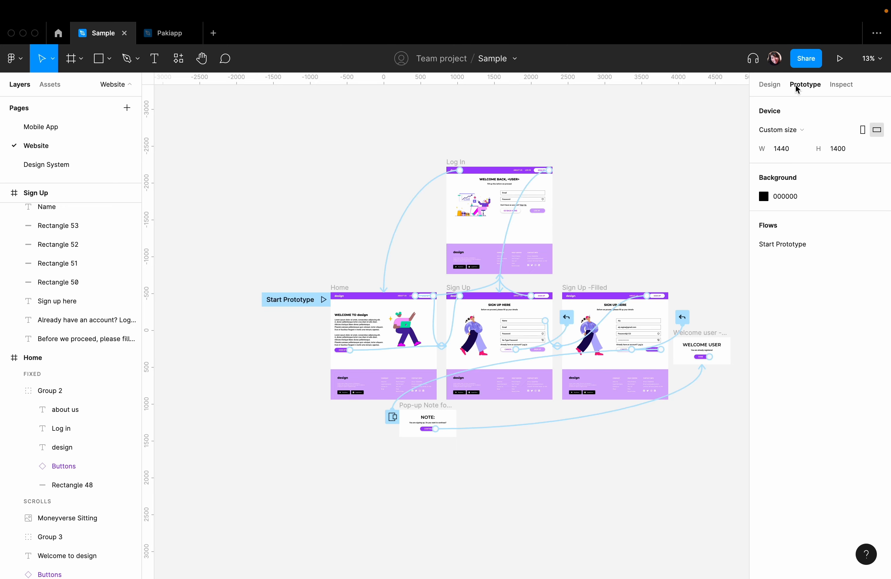
key("super+equal")
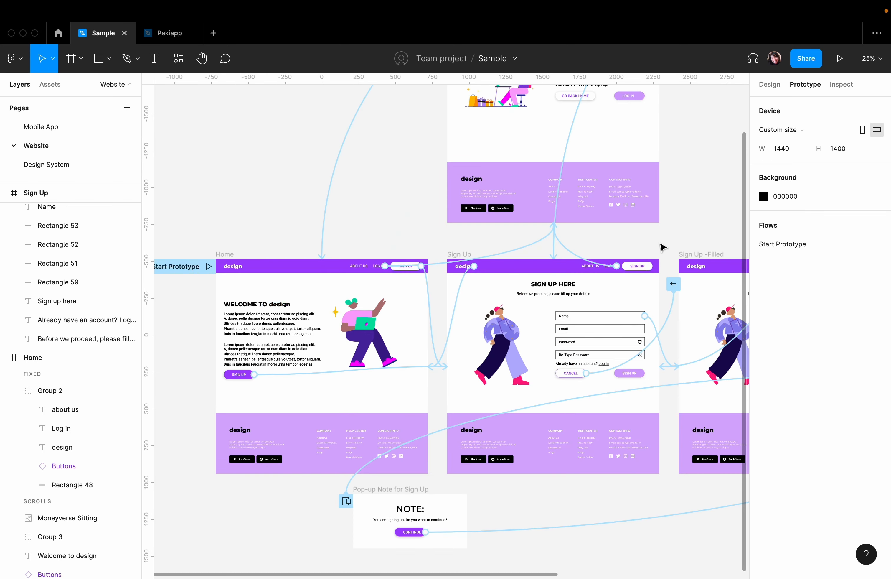
key("super+minus")
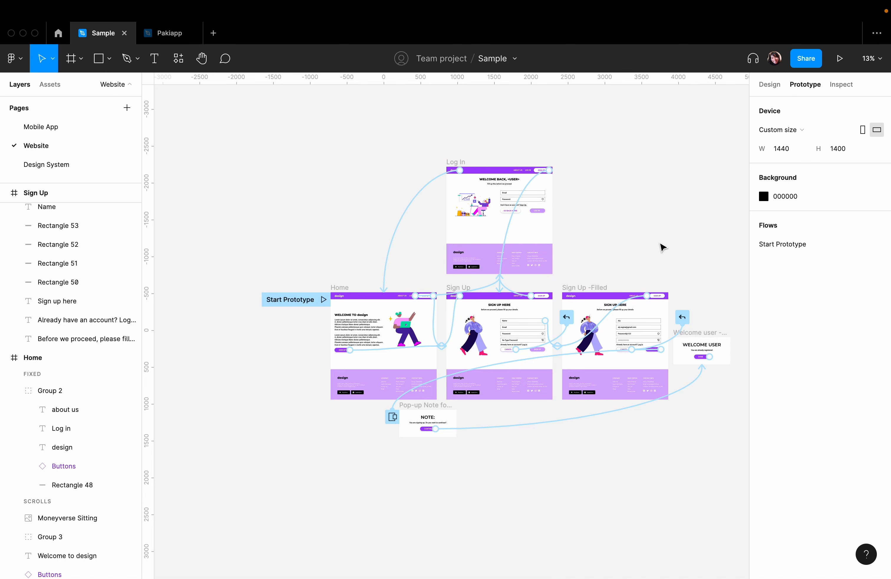
key("super+equal")
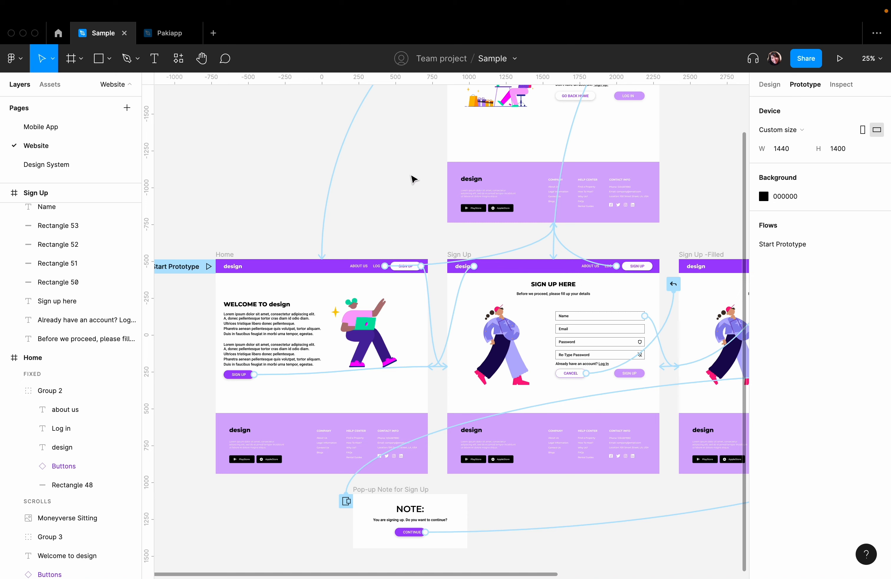
left_click(841, 58)
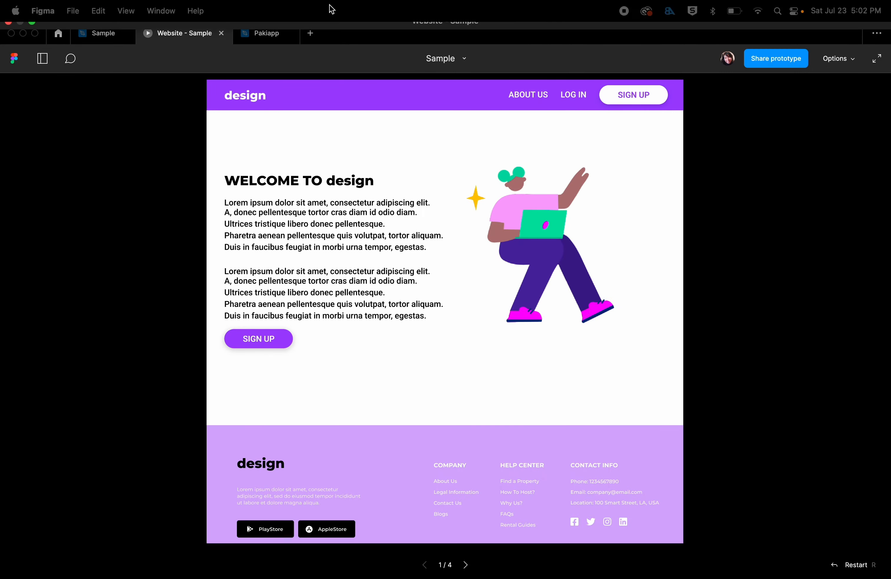
left_click(93, 37)
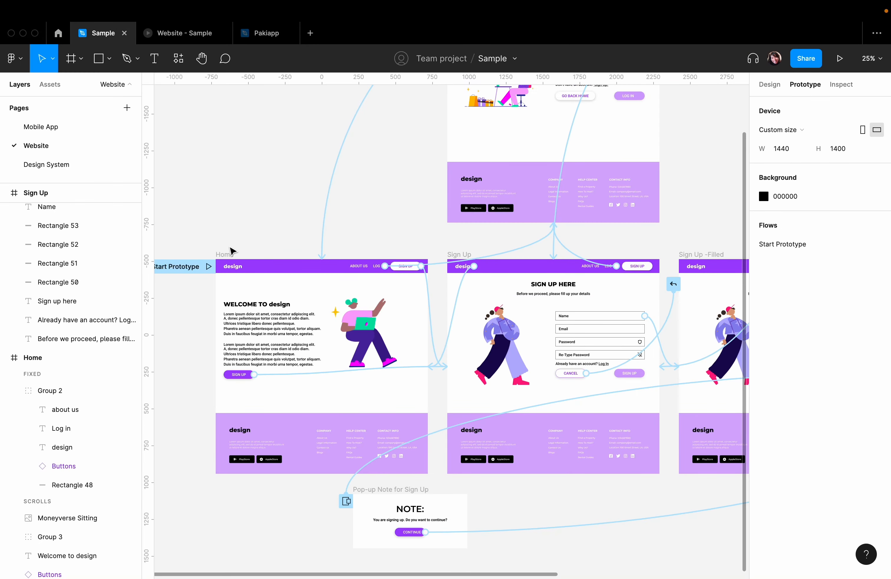
- Delete the flow starting point from the Home frame
left_click(172, 266)
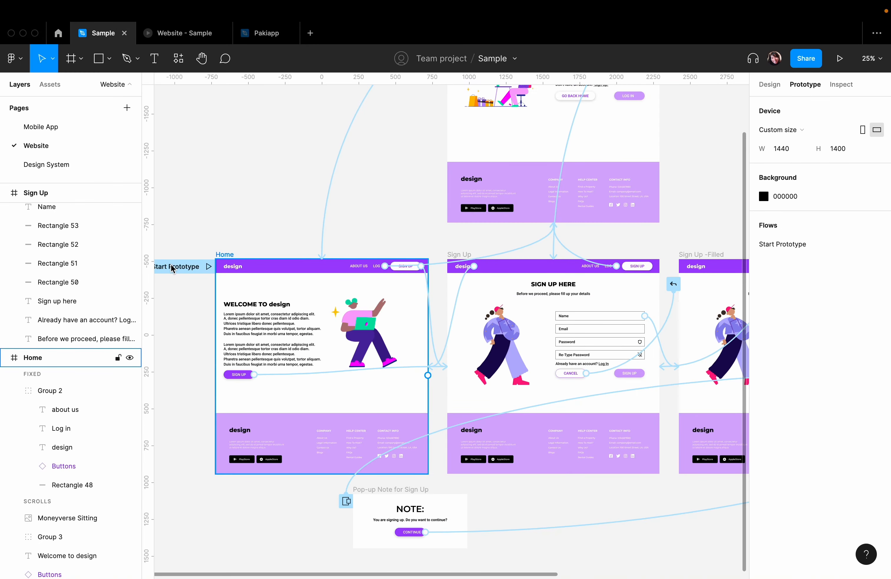
left_click(224, 255)
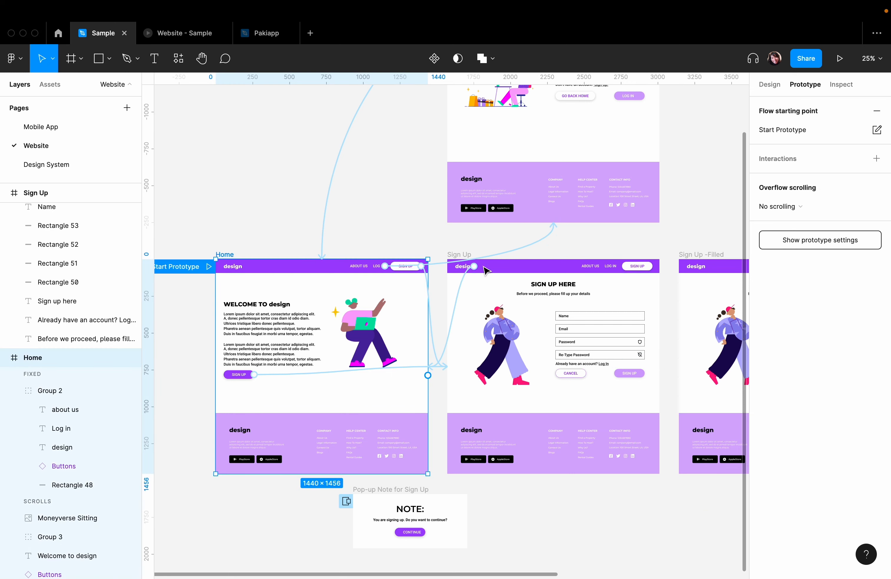
left_click(878, 111)
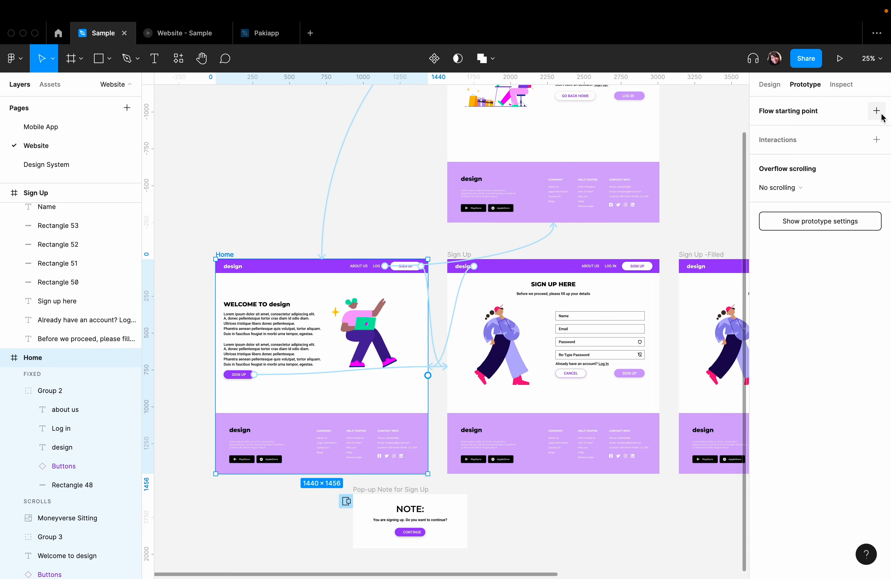
left_click(222, 134)
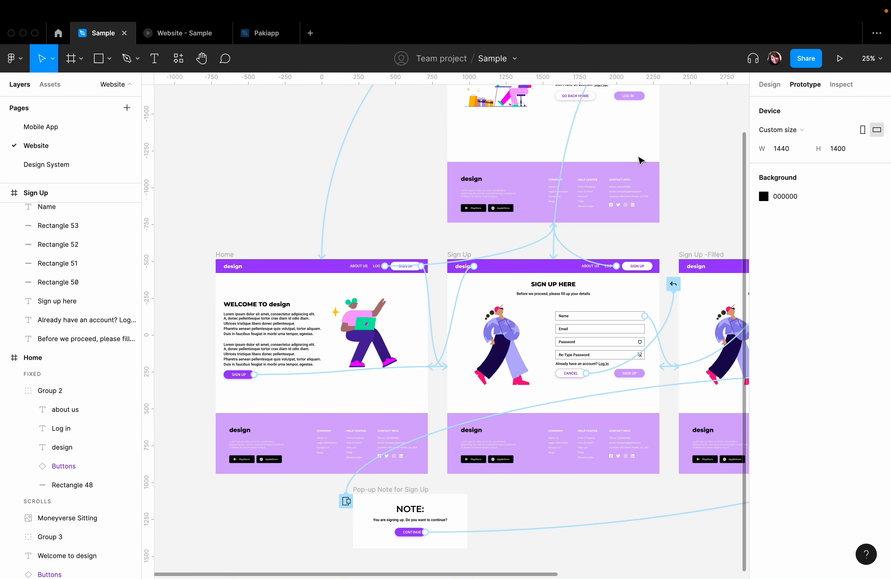
- Add a new flow starting point to the Home frame
left_click(231, 253)
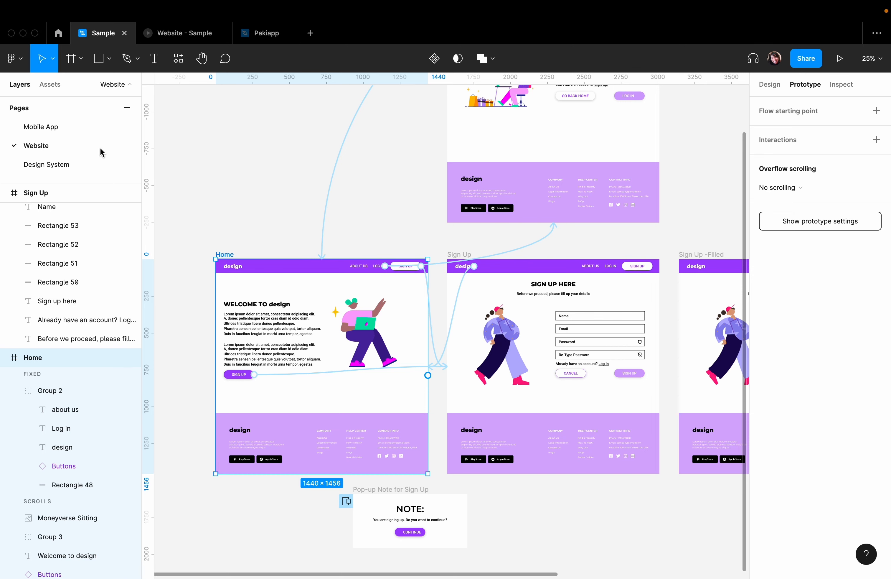
left_click(214, 195)
left_click(224, 254)
left_click(877, 112)
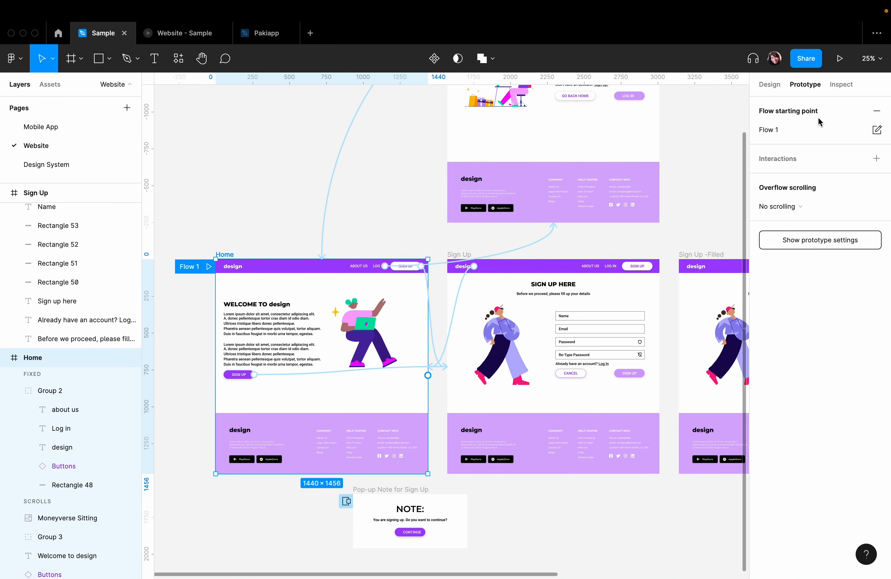
left_click(775, 131)
left_click(243, 169)
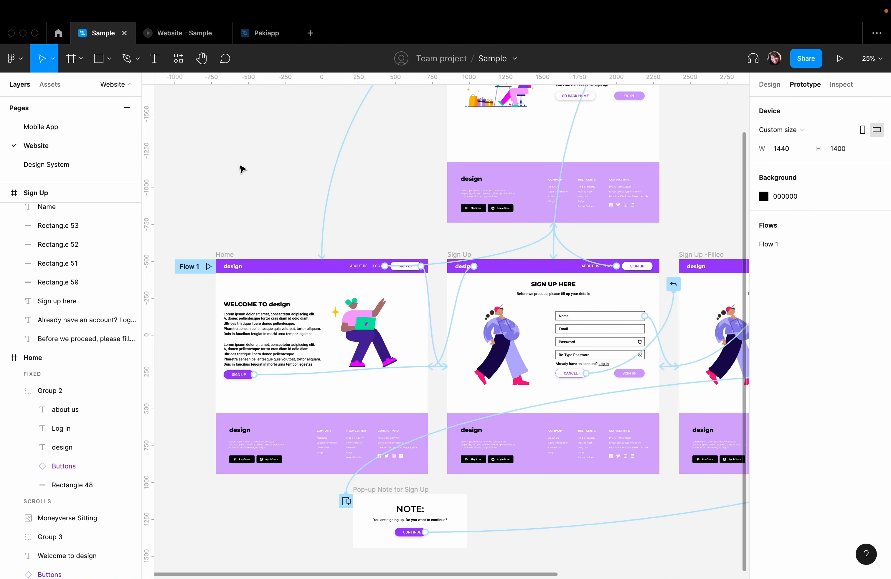
- Rename the Home frame's flow starting point to "Start"
double_click(187, 266)
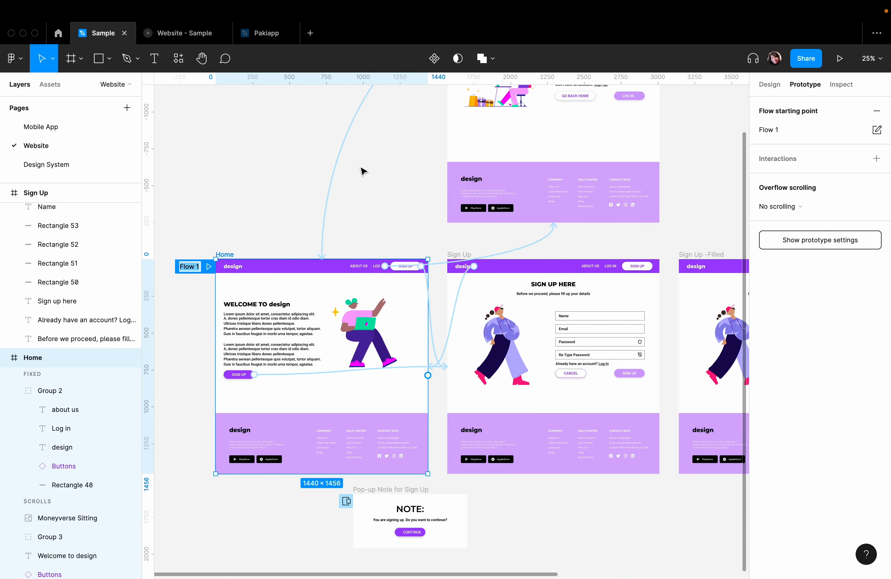
type("Start\\")
key("Return")
double_click(190, 268)
key("Right")
key("BackSpace")
key("Return")
left_click(299, 155)
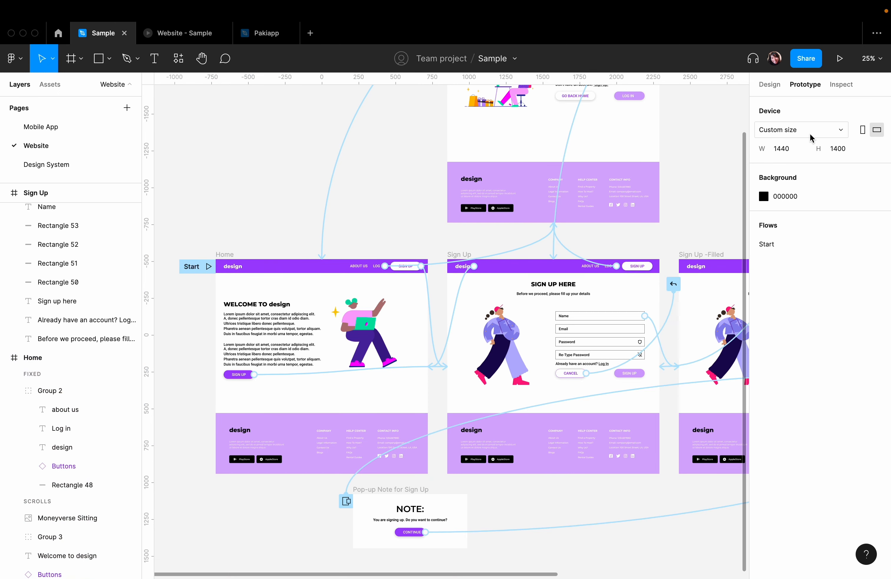
- Examine the device presets available for the prototype and compare them with the frame size presets for new frames
left_click(825, 130)
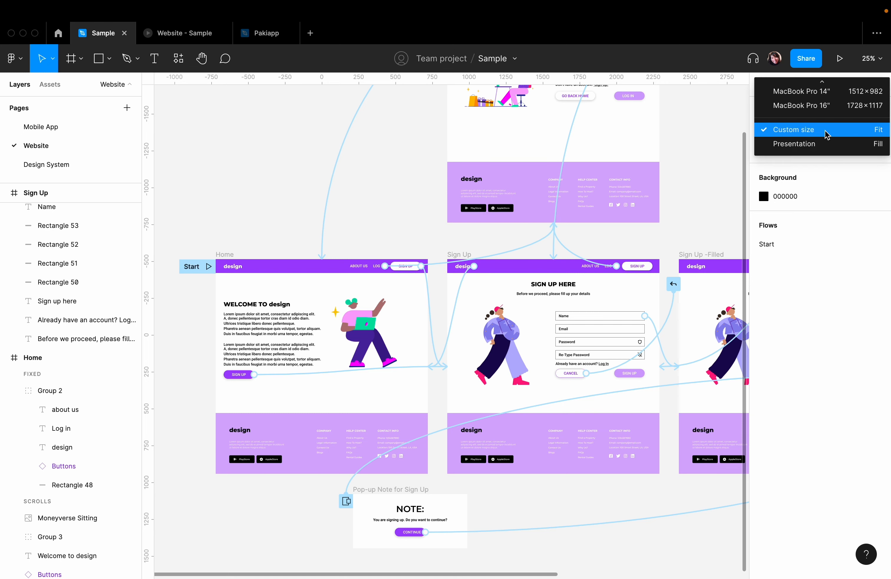
scroll(794, 93, "up", 5)
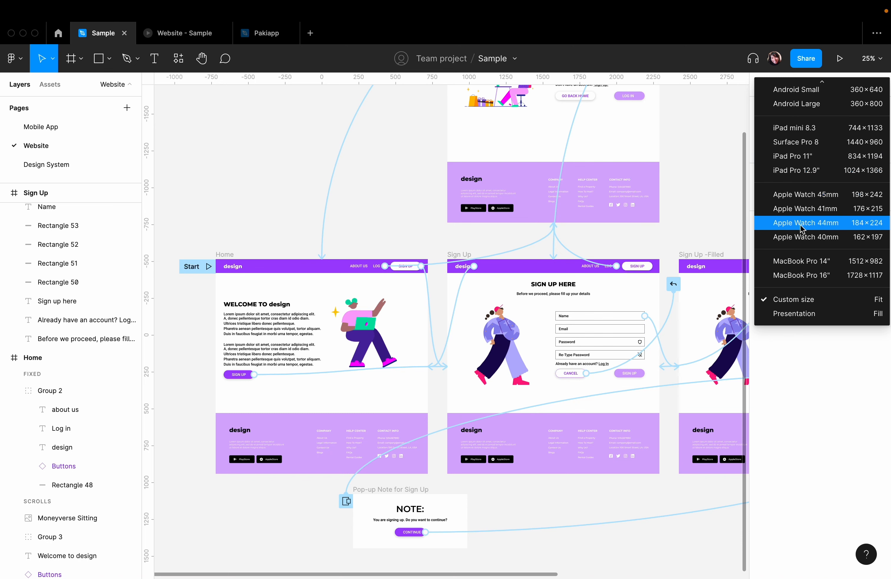
scroll(815, 258, "up", 5)
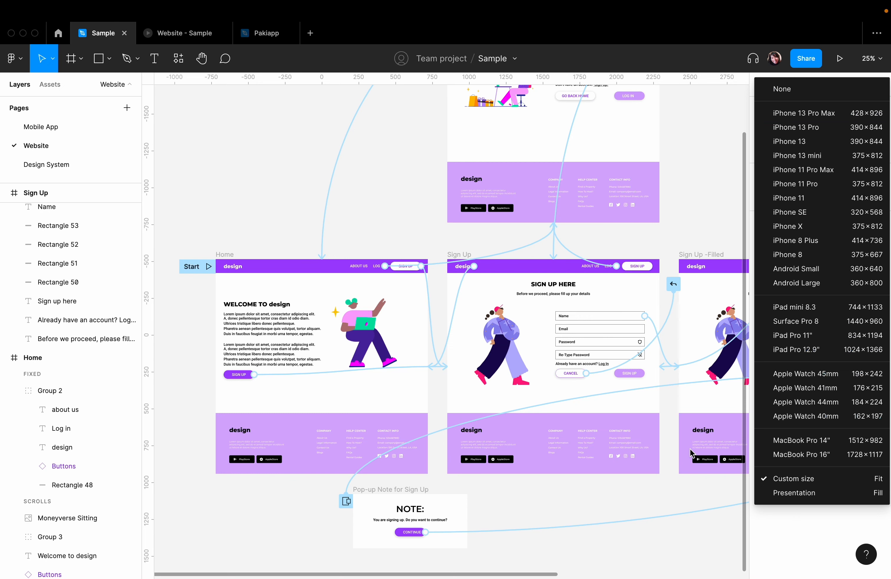
left_click(243, 213)
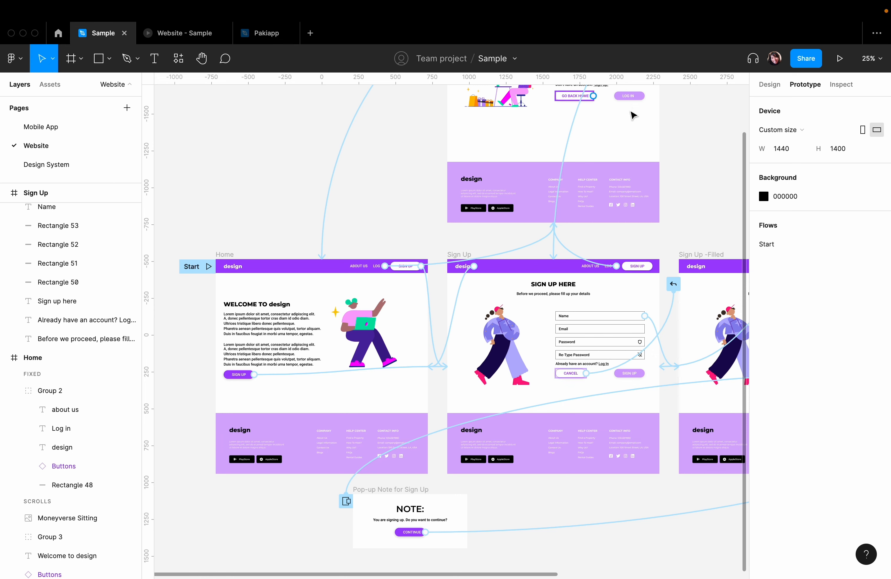
left_click(770, 85)
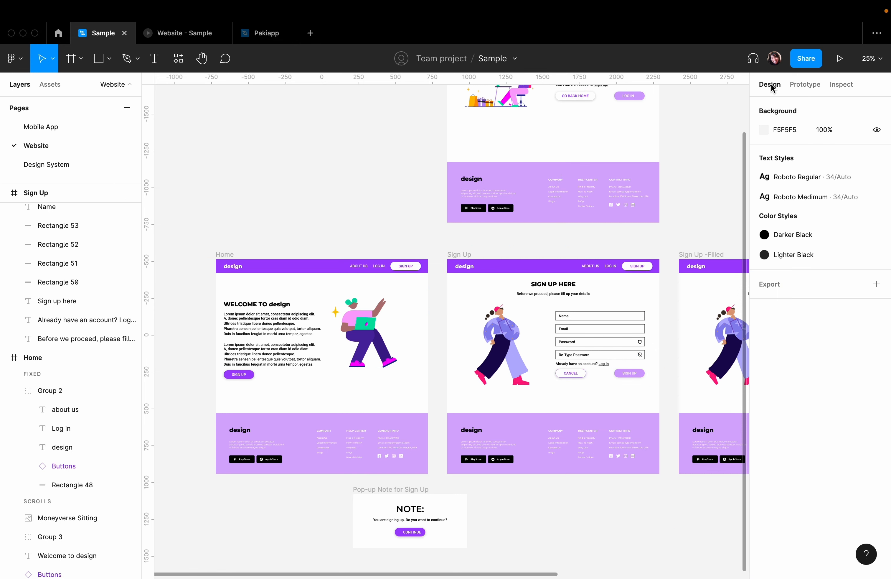
left_click(71, 58)
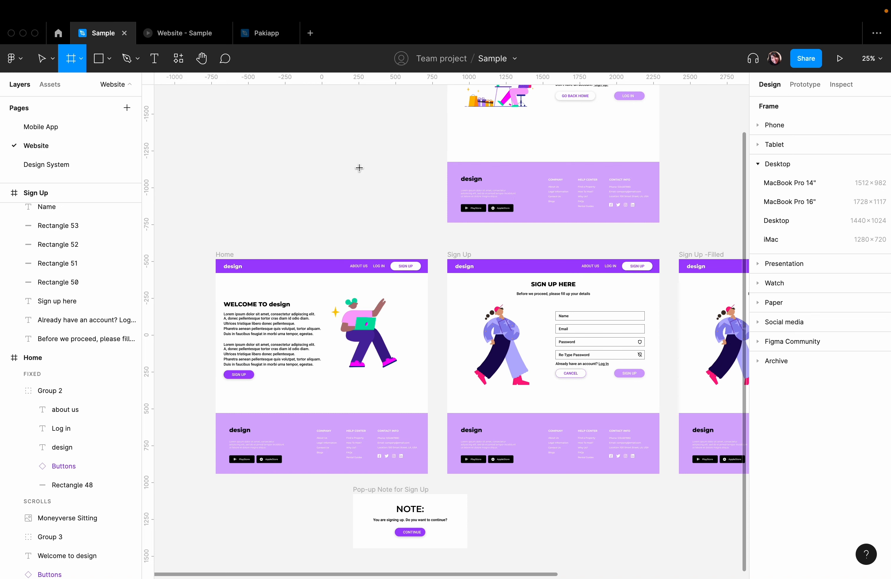
left_click(805, 85)
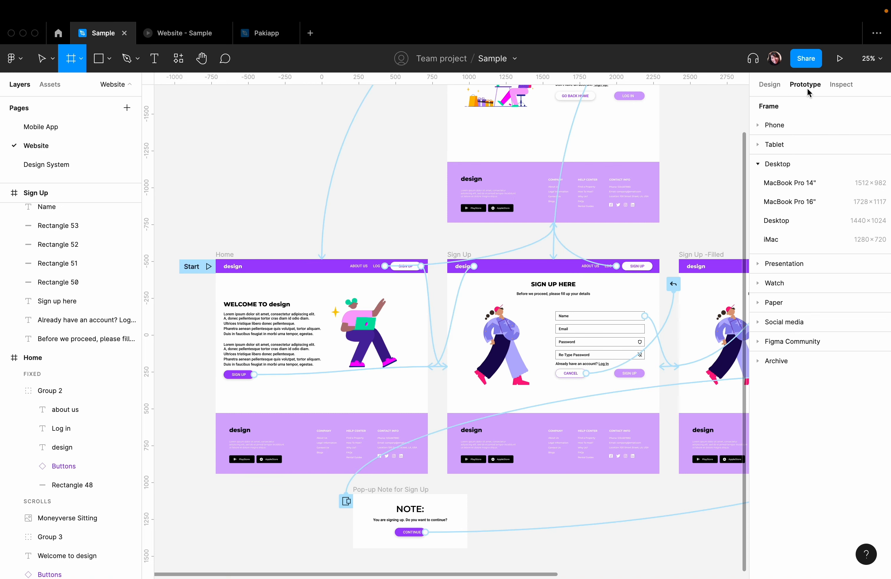
left_click(40, 59)
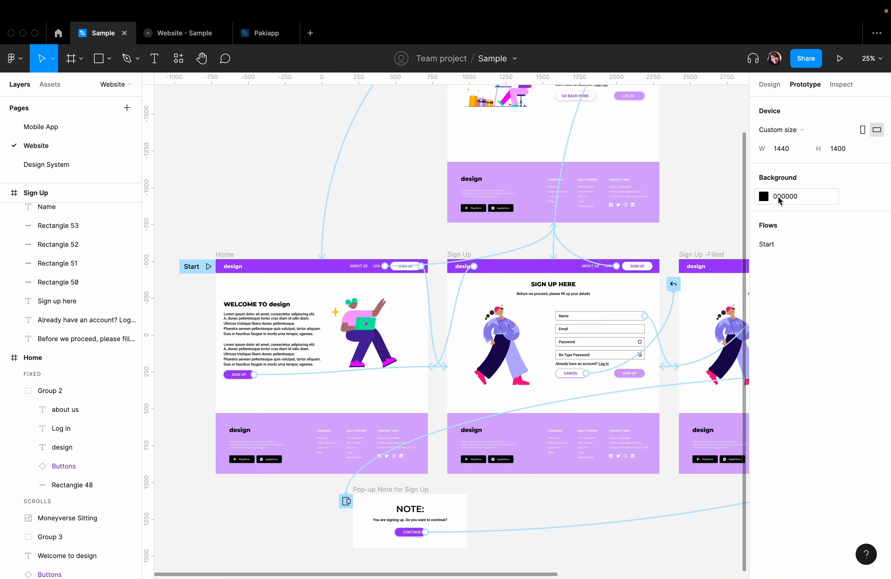
- Set the prototype background to the light grey document colour EFF0F2 and check it in the prototype preview
left_click(172, 40)
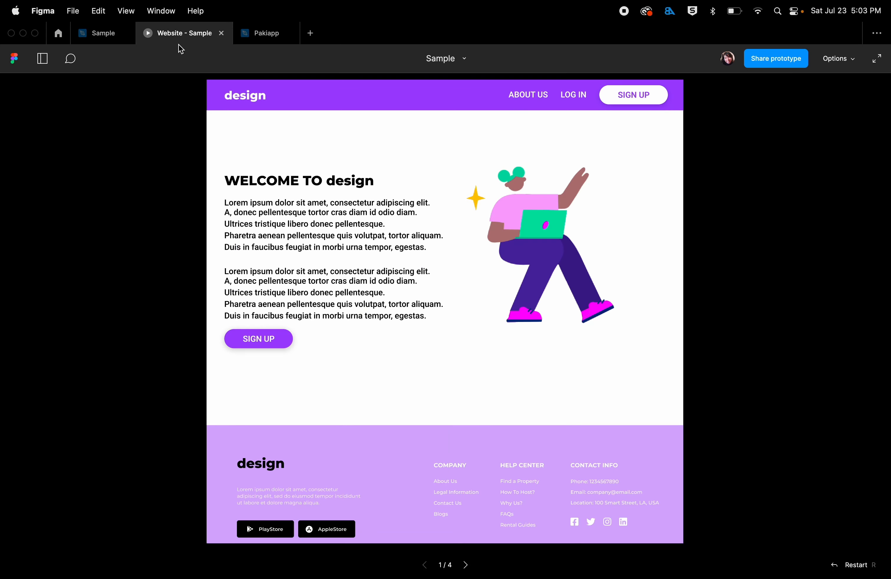
left_click(97, 34)
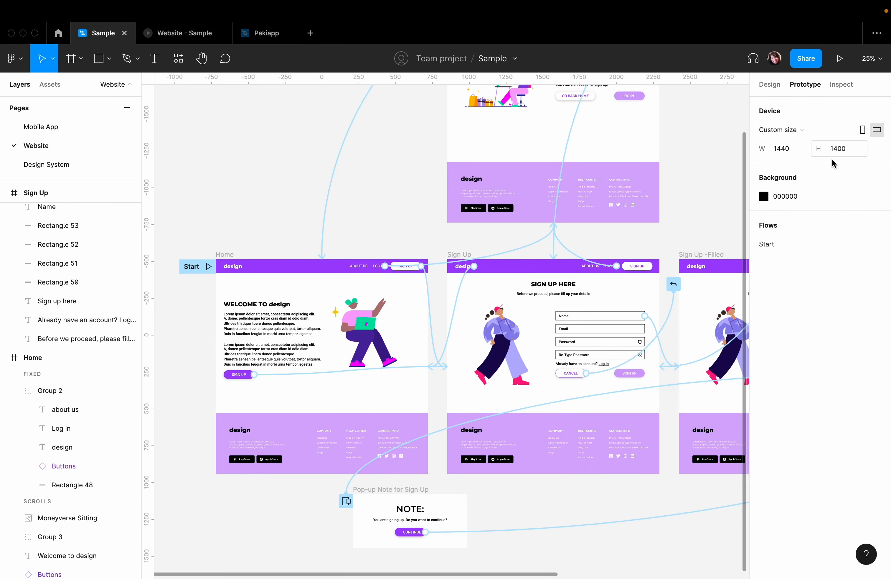
left_click(769, 196)
left_click(765, 197)
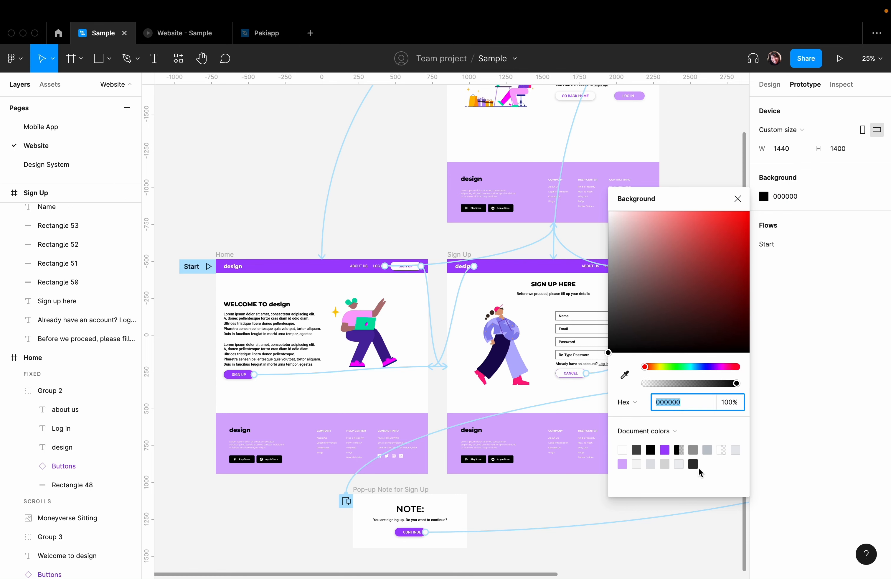
left_click(679, 464)
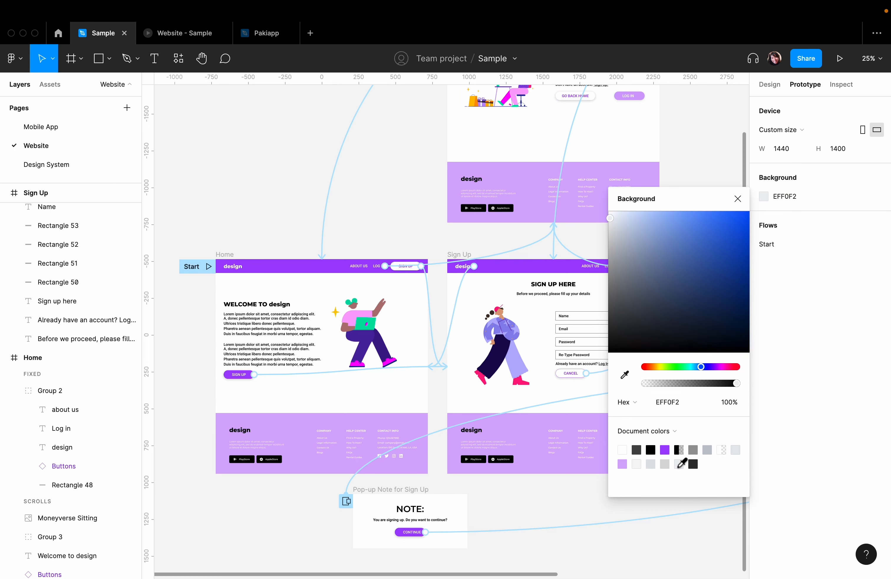
left_click(174, 37)
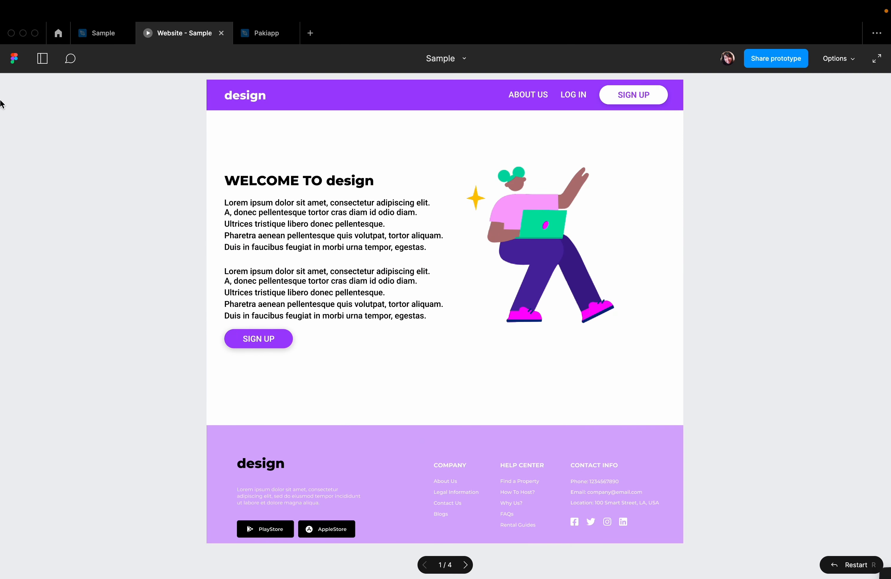
left_click(97, 40)
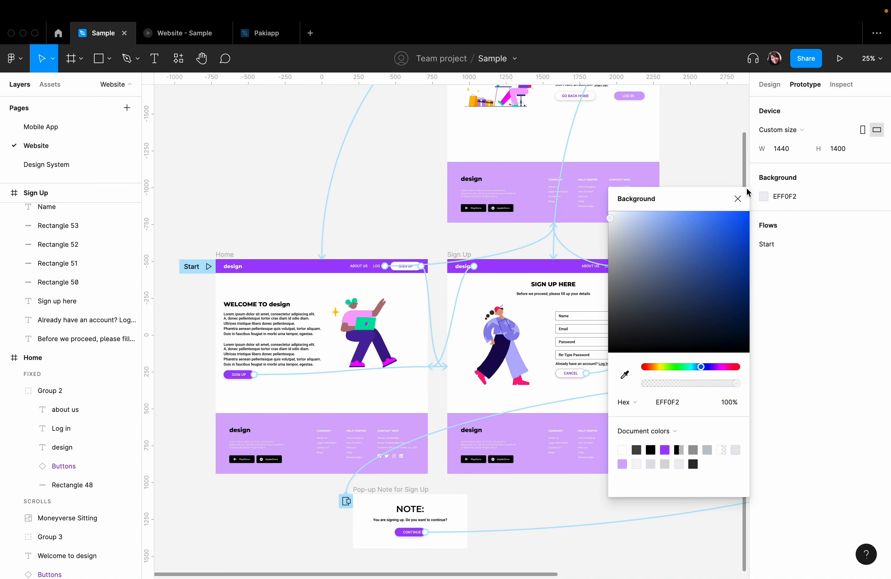
- Set the prototype background to the dark grey document colour 484848 and check it in the prototype preview
left_click(637, 450)
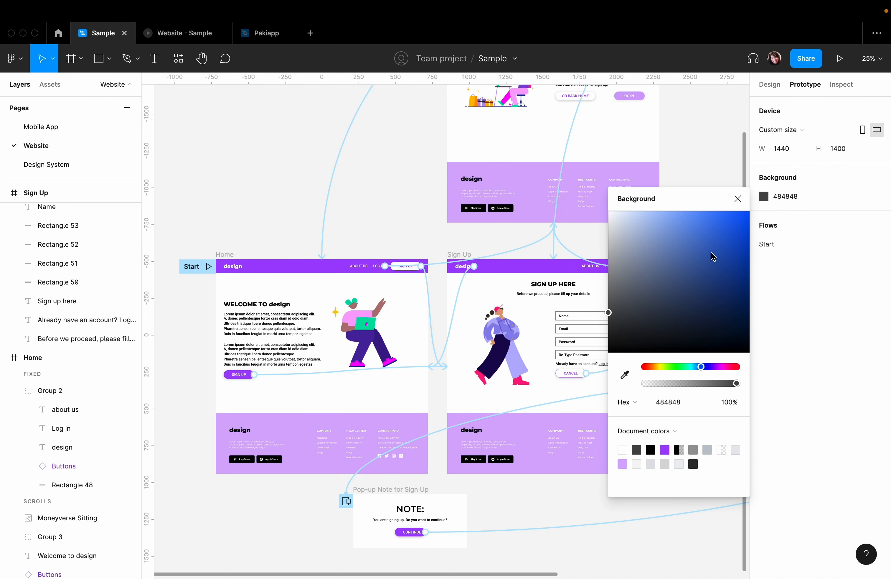
left_click(737, 199)
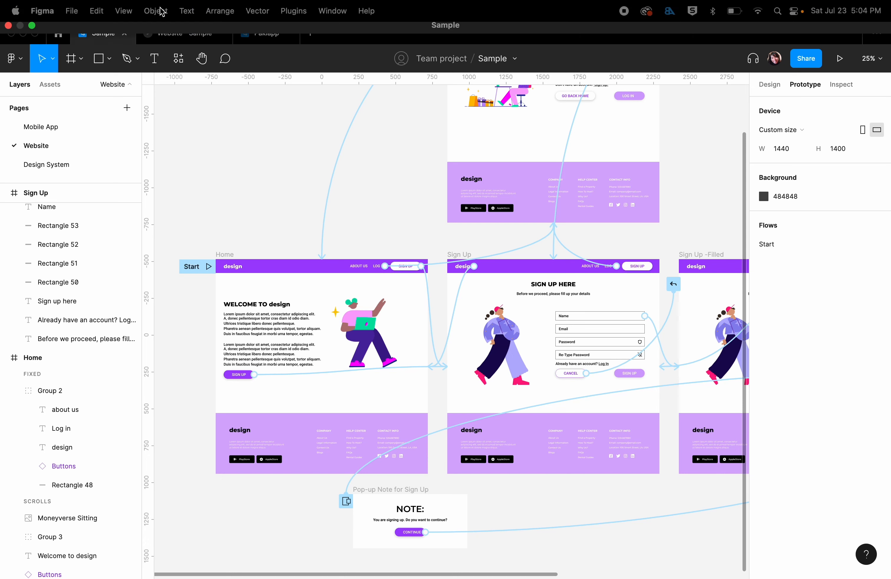
left_click(171, 36)
left_click(101, 36)
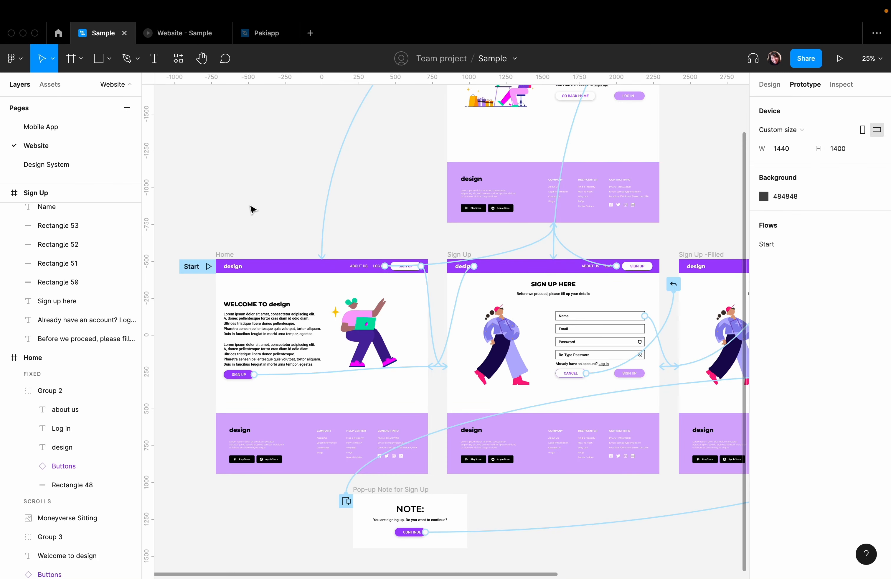
- Examine the interaction details of the connection from the Home frame's lower SIGN UP button to the Sign Up frame
left_click(291, 379)
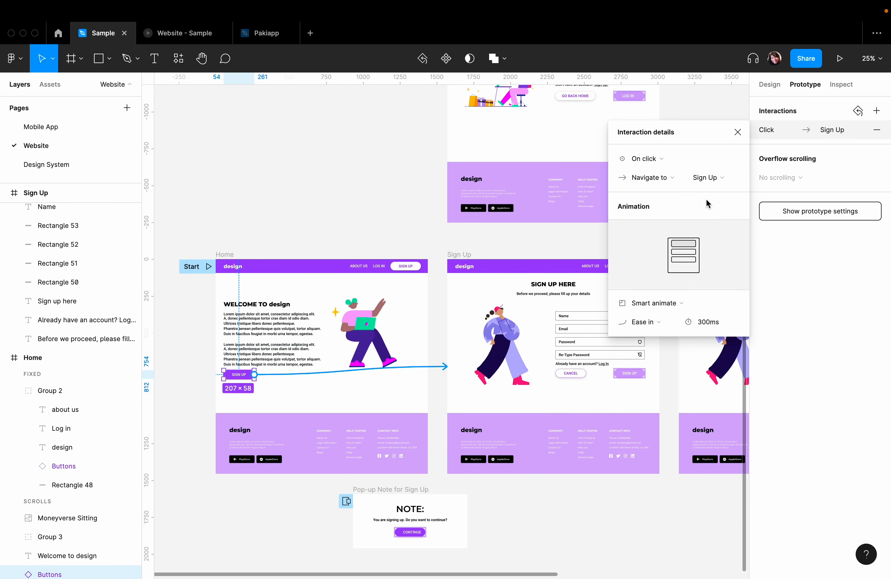
left_click(735, 133)
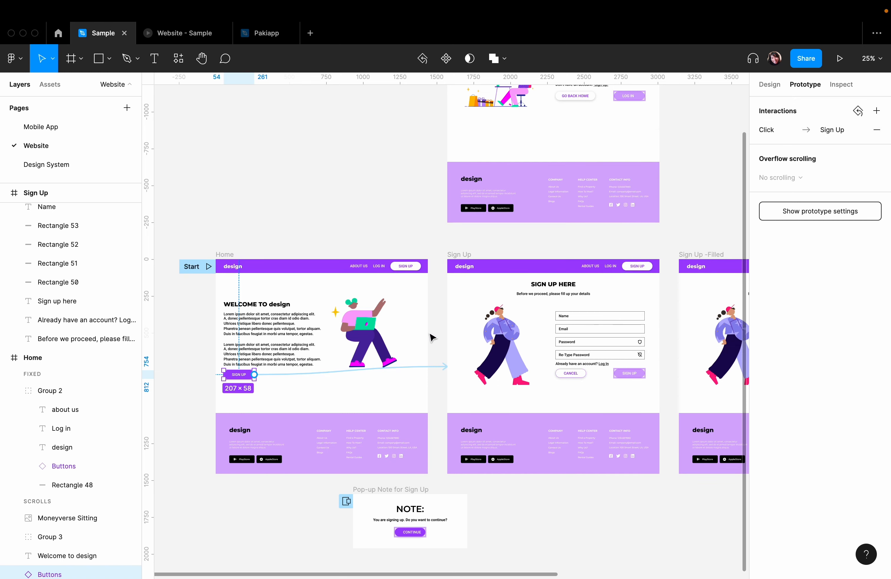
- Remove the interaction from the Home frame's lower SIGN UP button and reconnect the button to the Sign Up frame
left_click(440, 375)
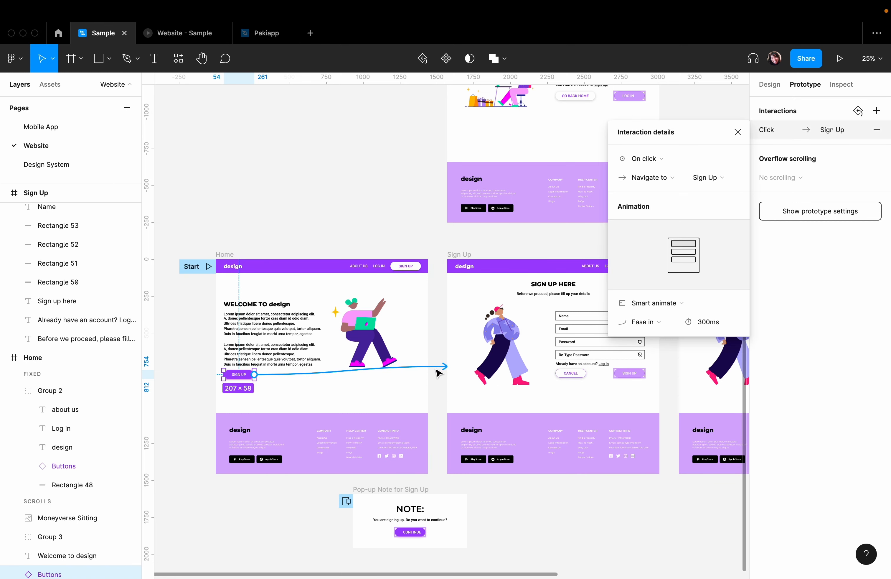
left_click(876, 130)
left_click(257, 201)
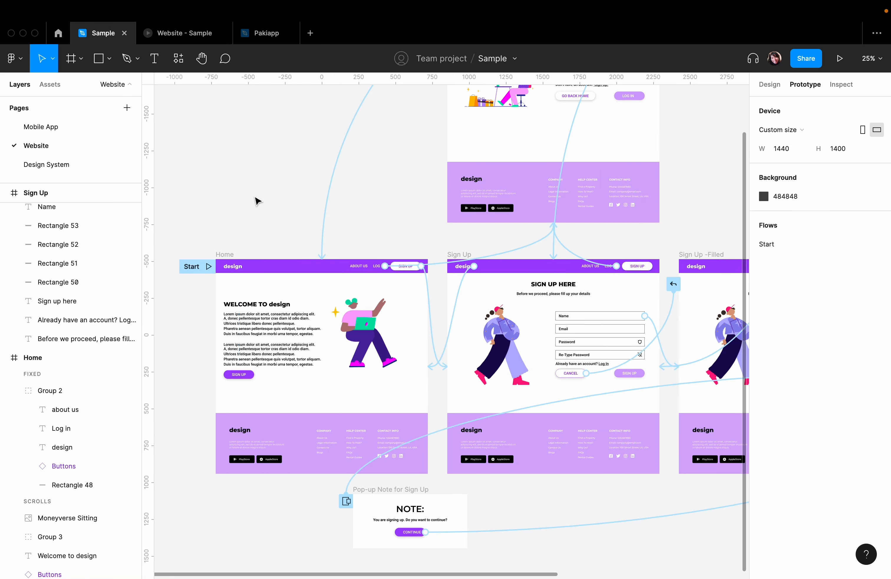
left_click(239, 375)
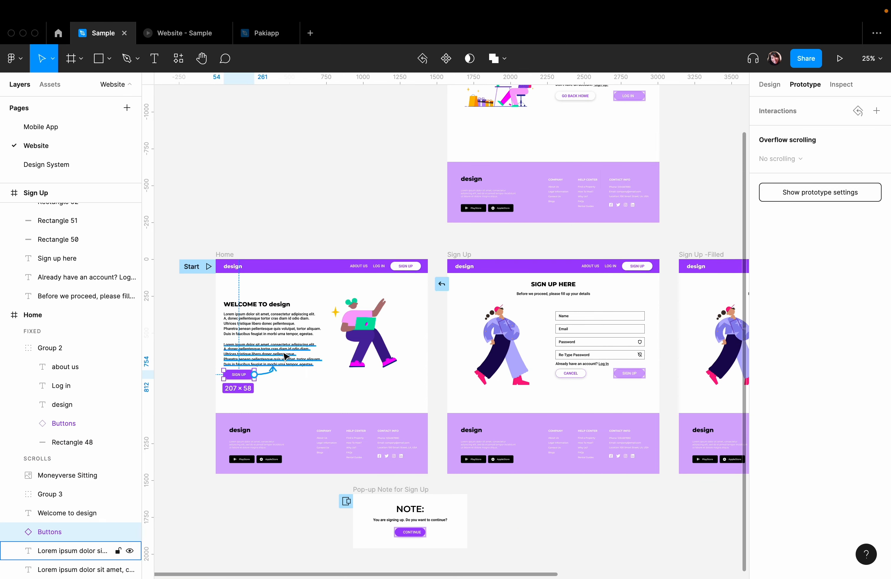
left_click_drag(286, 356, 464, 351)
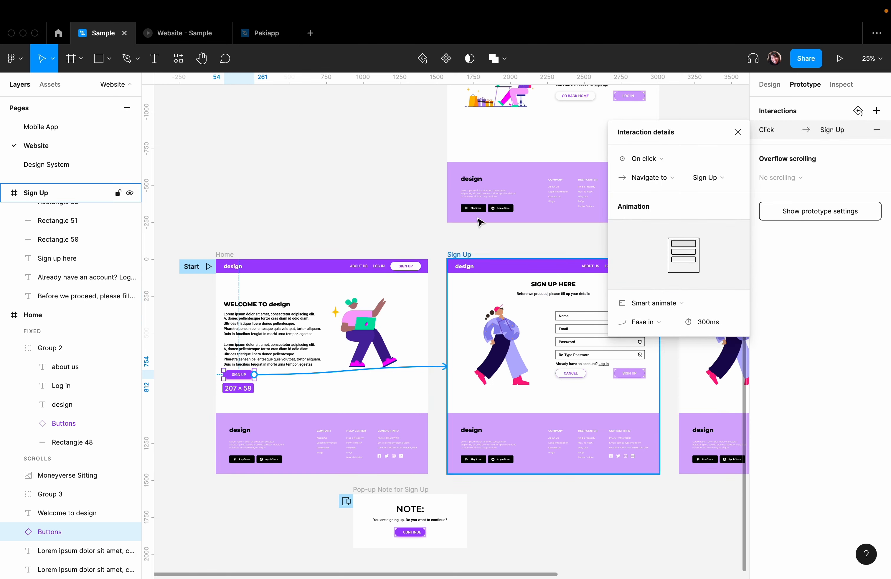
- Try the None trigger on the lower SIGN UP button's interaction and undo the change
left_click(663, 157)
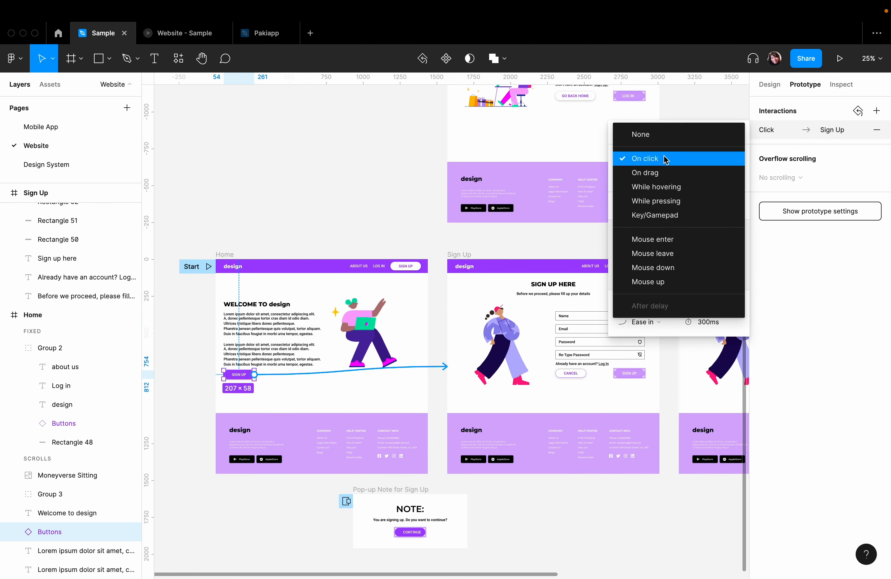
left_click(663, 137)
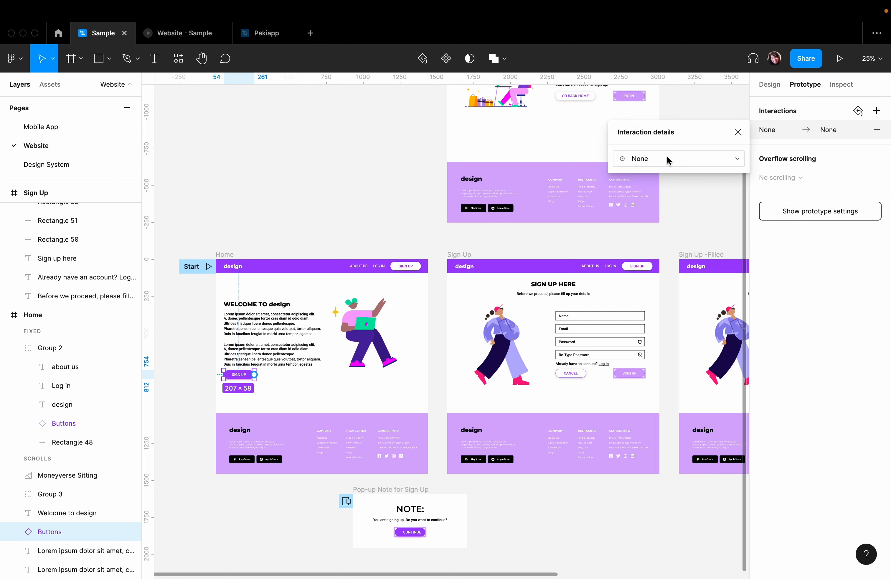
key("super+z")
- Review the action options of the SIGN UP interaction, keeping Navigate to, and set its trigger to On drag
left_click(663, 176)
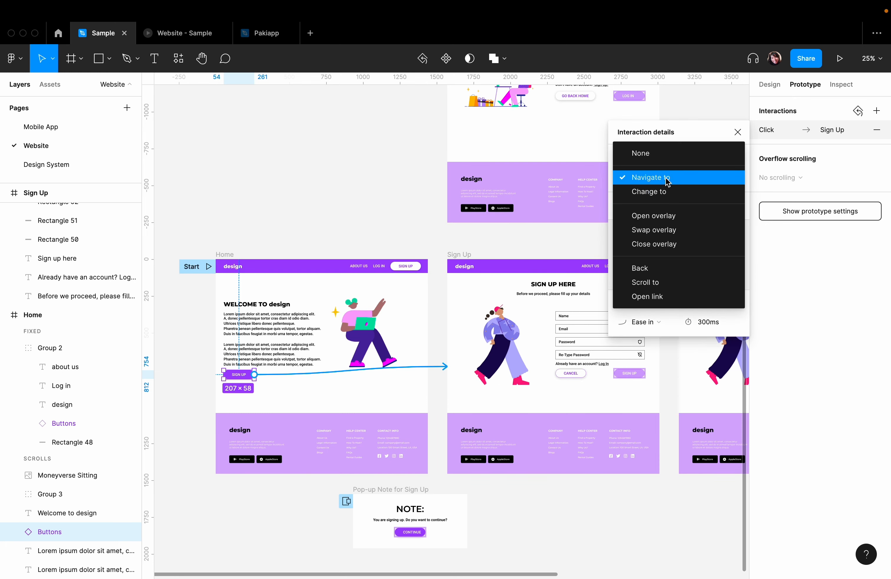
left_click(667, 181)
left_click(653, 158)
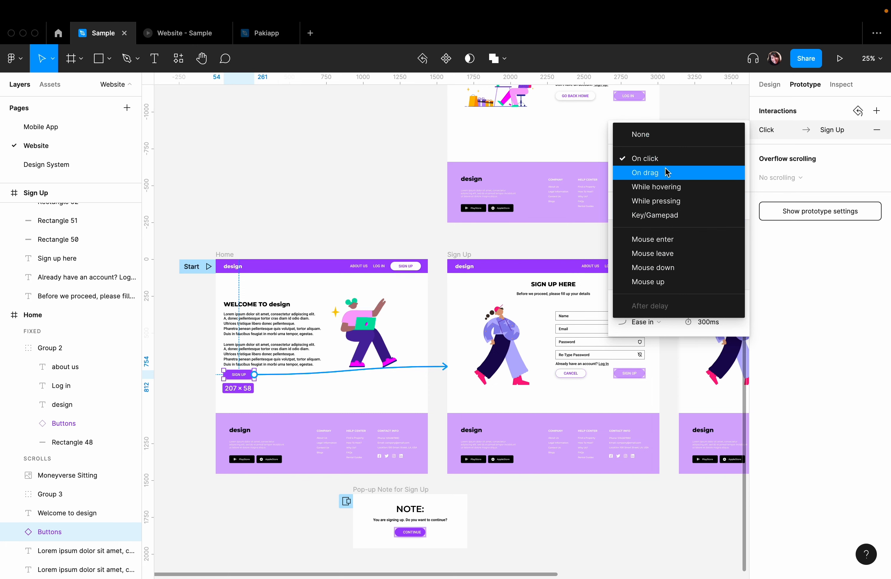
left_click(647, 173)
left_click(281, 168)
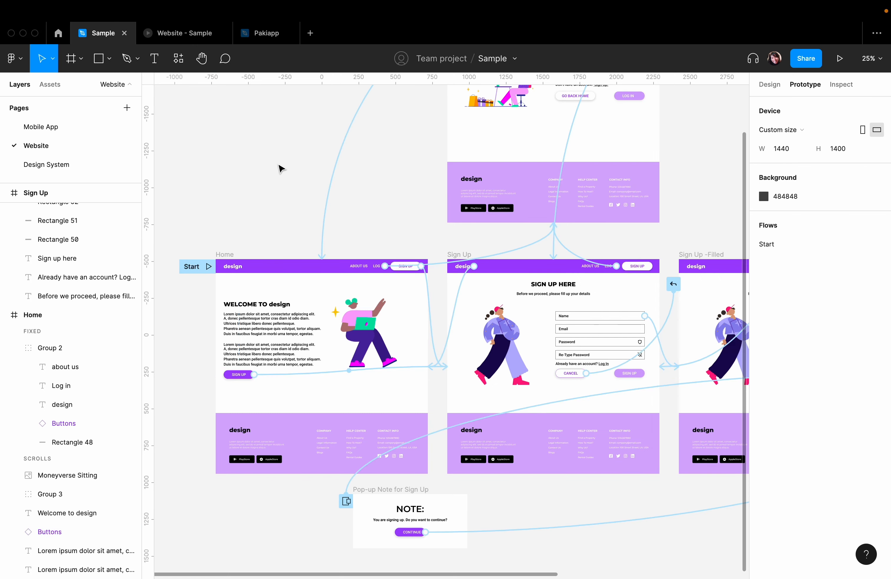
key("super+equal")
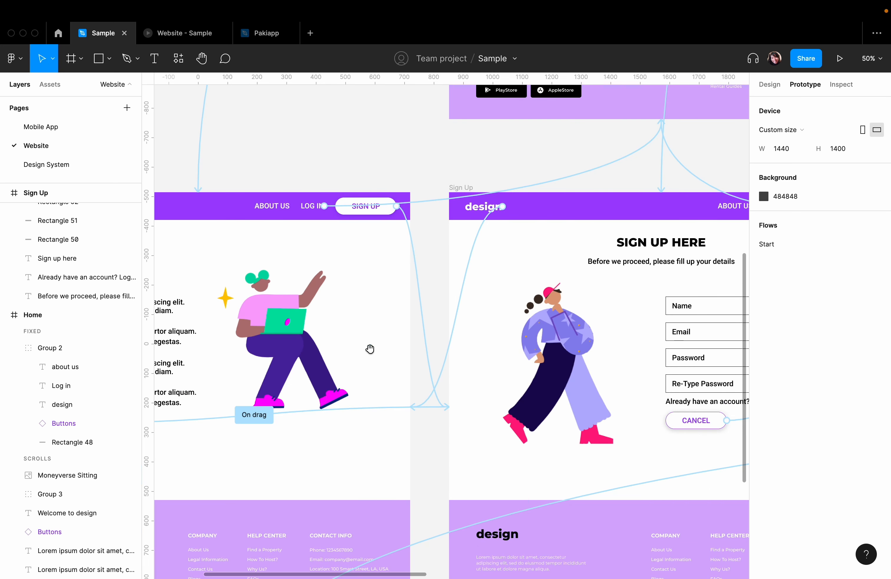
left_click_drag(370, 349, 495, 298)
- Test the lower SIGN UP button's drag trigger in the prototype preview and return to the Home page with CANCEL
left_click(185, 32)
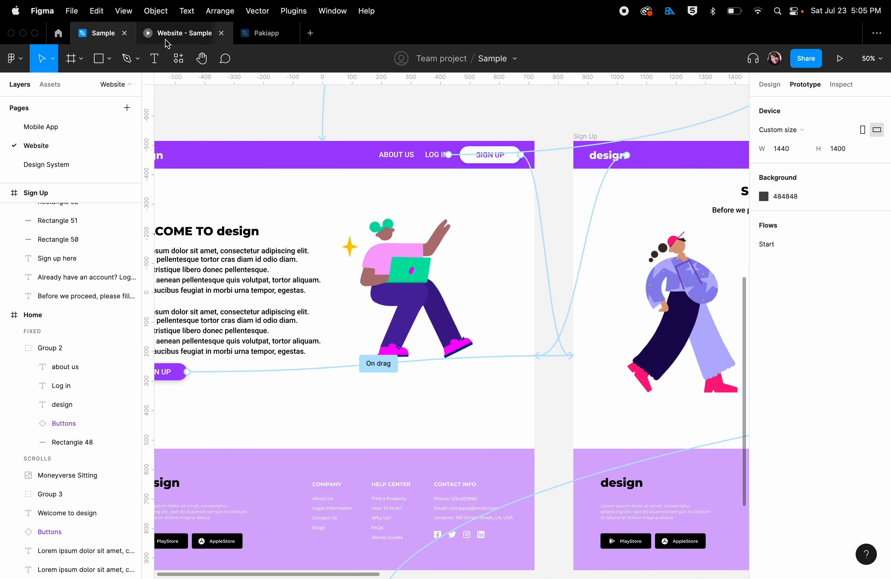
left_click(255, 343)
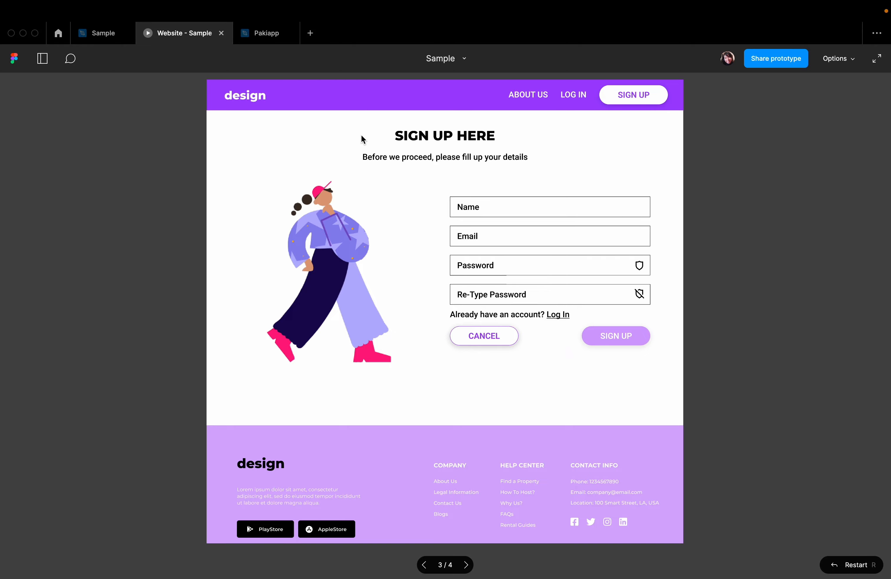
left_click(500, 342)
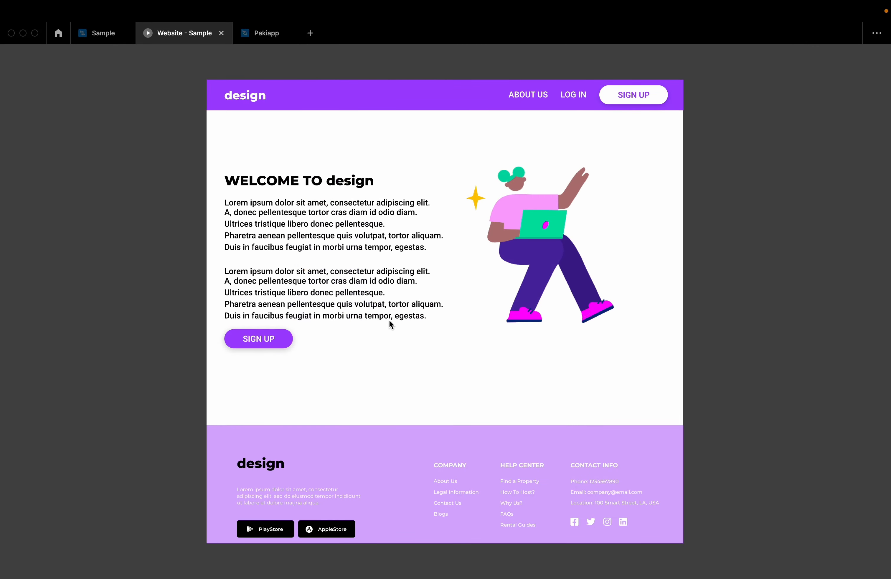
- Set the lower SIGN UP interaction's trigger to On click and test it in the prototype preview
left_click(110, 40)
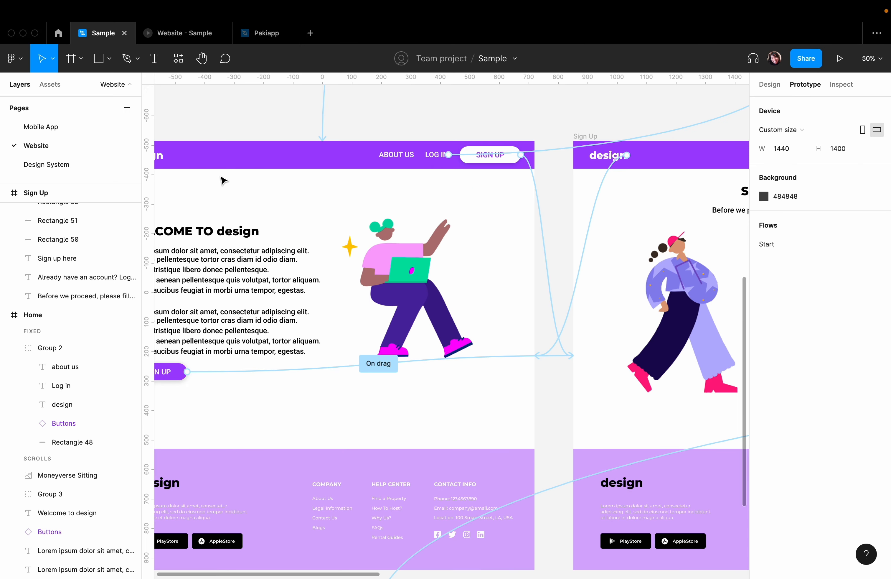
left_click(380, 363)
left_click(646, 158)
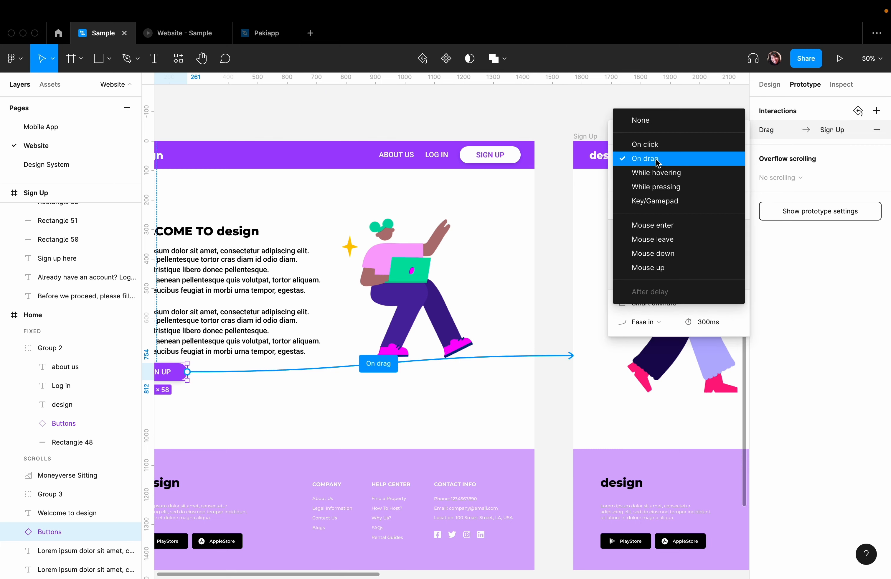
left_click(647, 143)
left_click(171, 33)
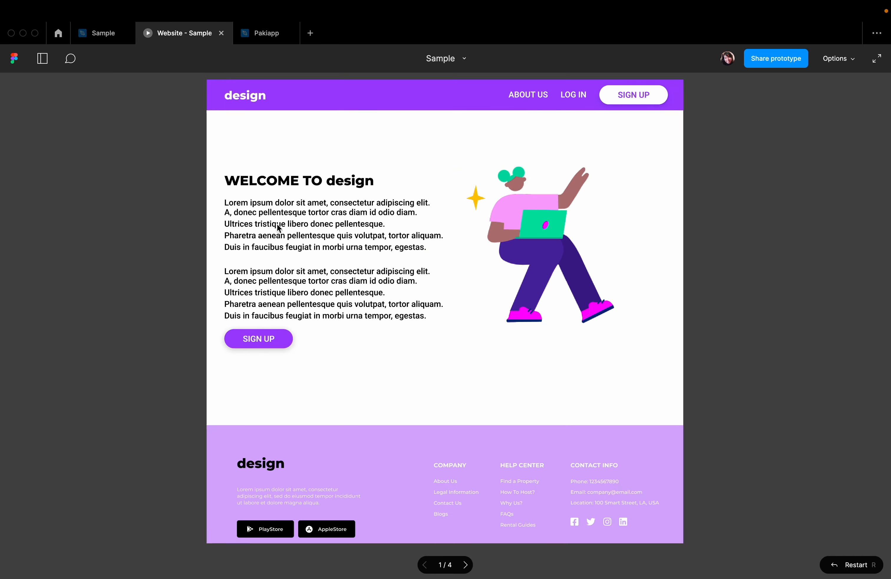
left_click(254, 346)
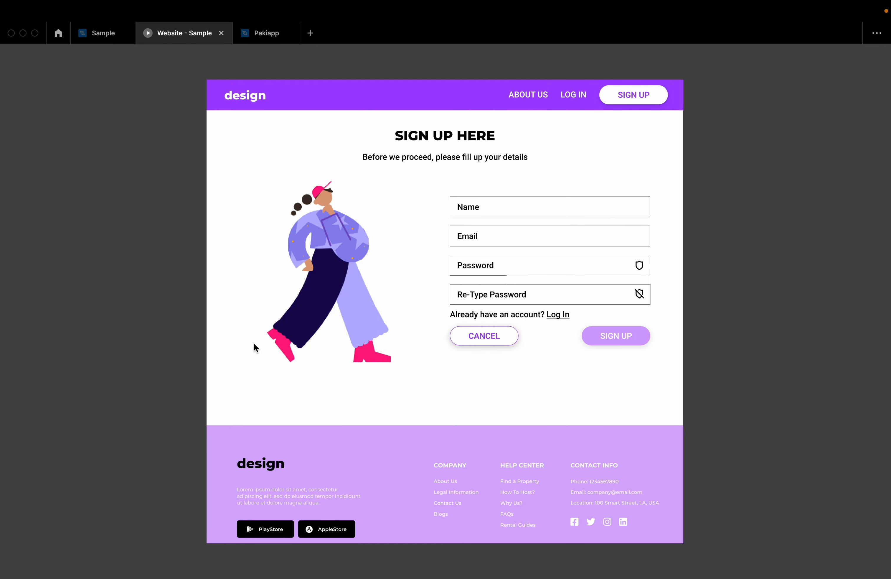
- Set the SIGN UP interaction's animation to Instant and test the transition in the prototype preview
left_click(102, 33)
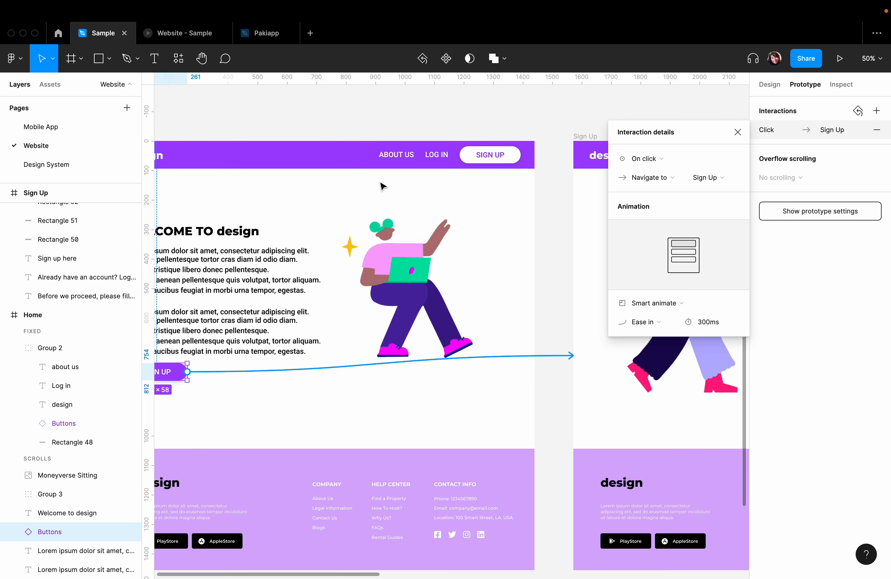
left_click(671, 302)
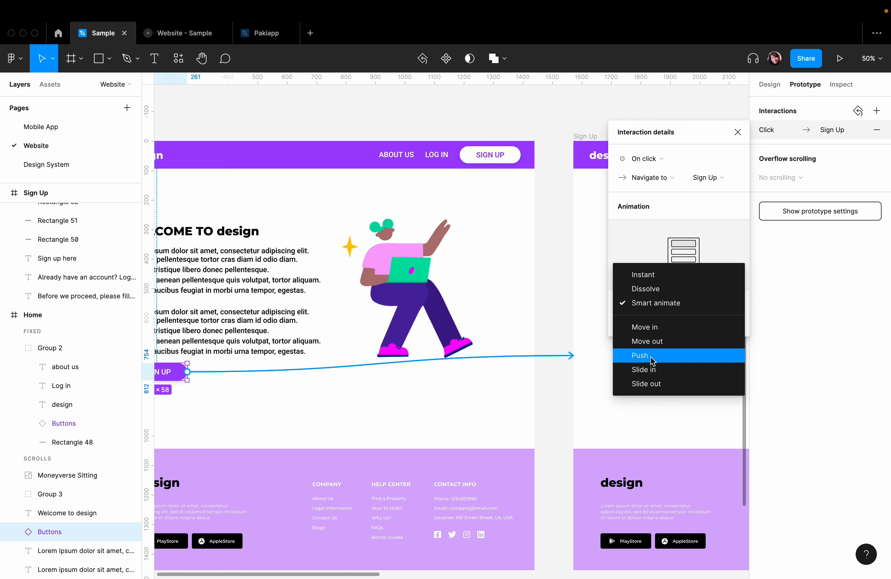
left_click(664, 276)
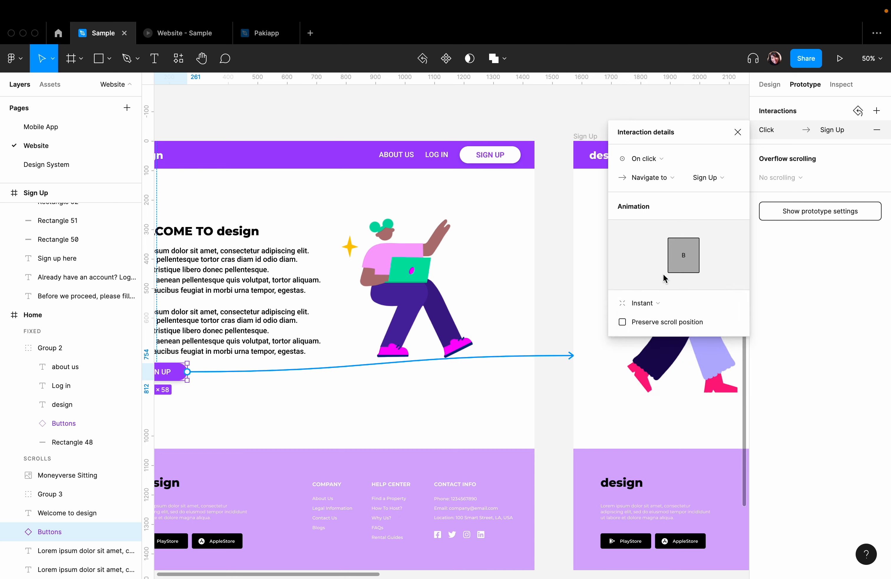
left_click(176, 33)
left_click(462, 335)
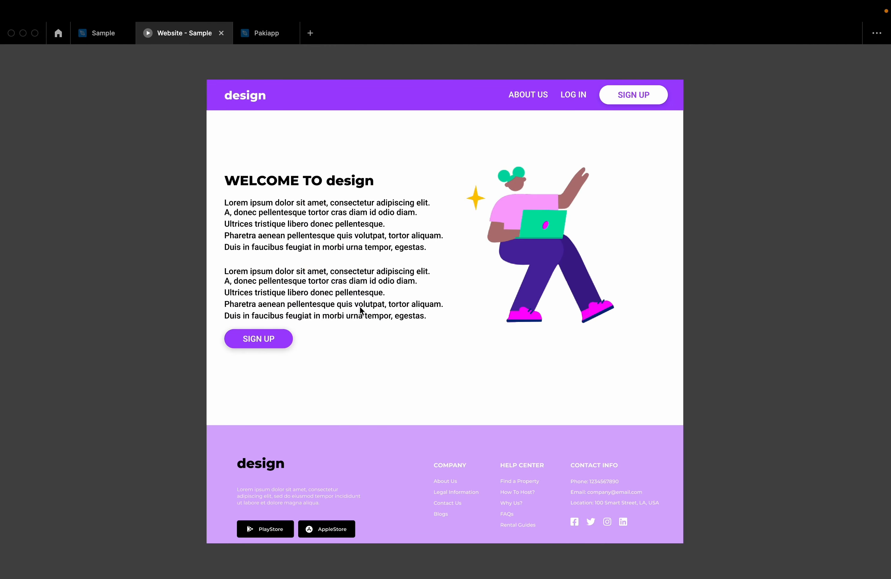
left_click(265, 339)
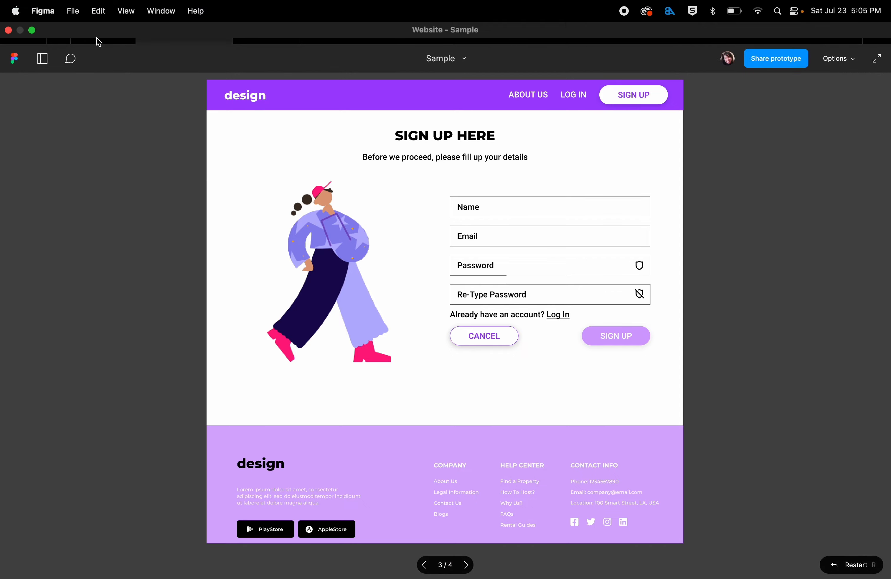
- Set the SIGN UP interaction's animation to Dissolve and test the transition in the prototype preview
left_click(90, 37)
left_click(666, 297)
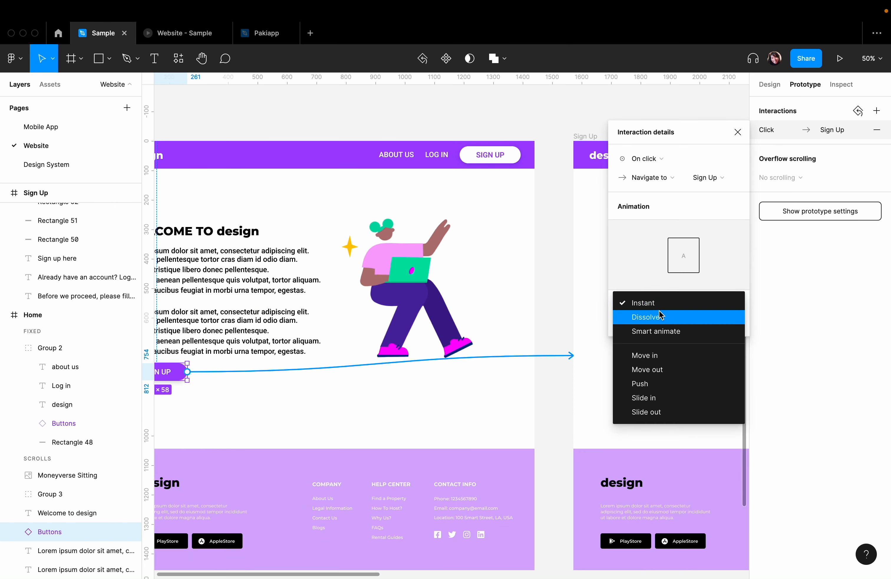
left_click(660, 317)
left_click(185, 33)
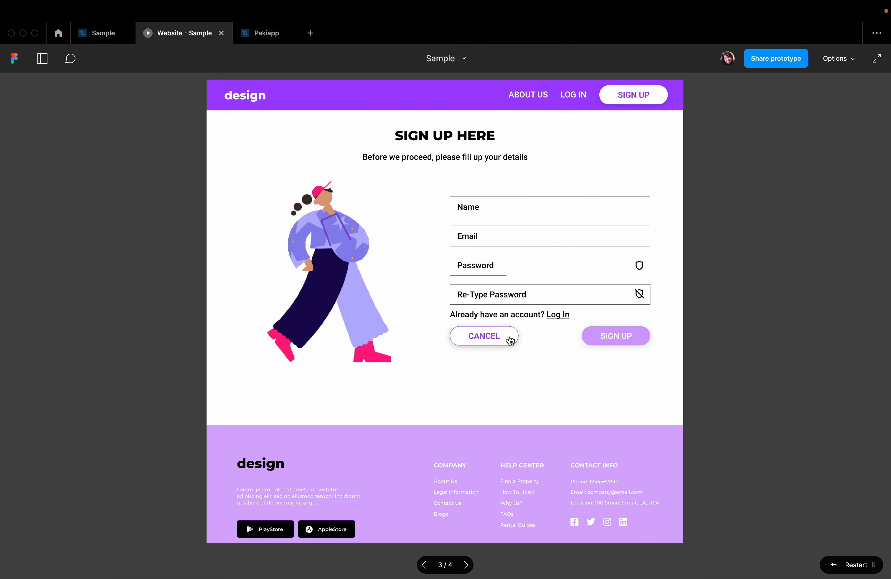
left_click(509, 340)
left_click(239, 342)
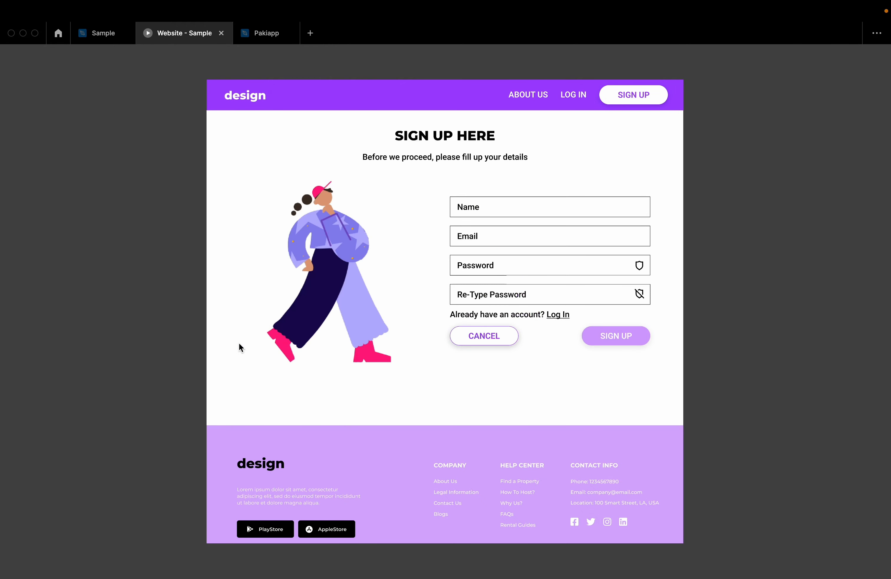
- Set the SIGN UP interaction's animation to Smart animate and test the transition in the prototype preview
left_click(96, 36)
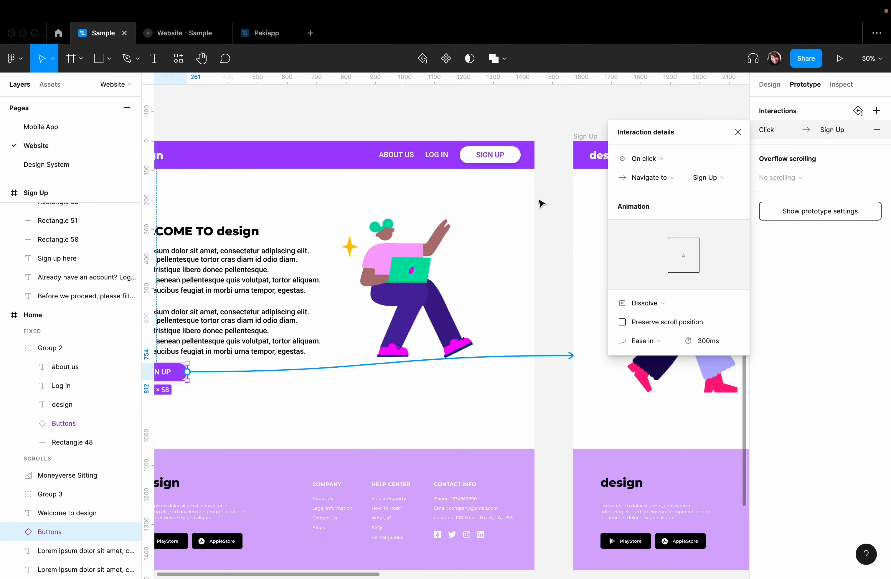
left_click(671, 307)
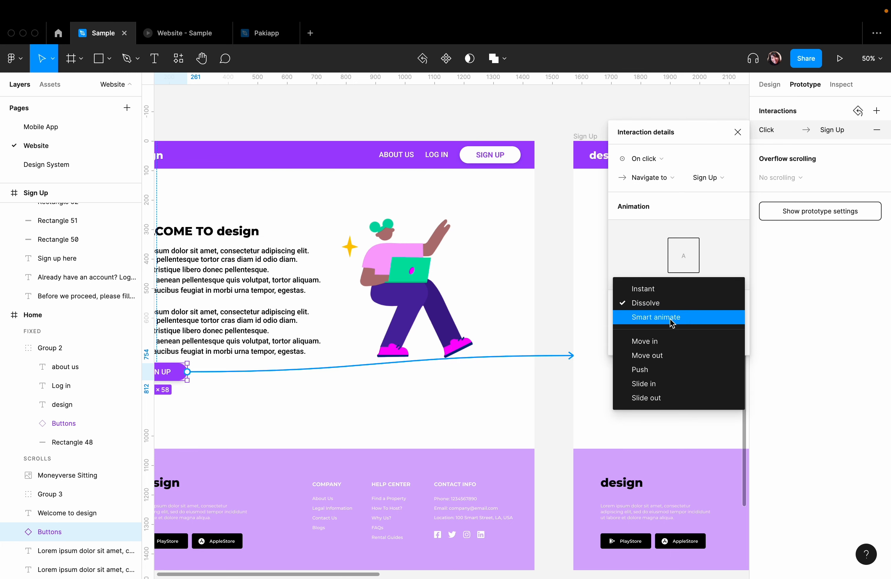
left_click(671, 318)
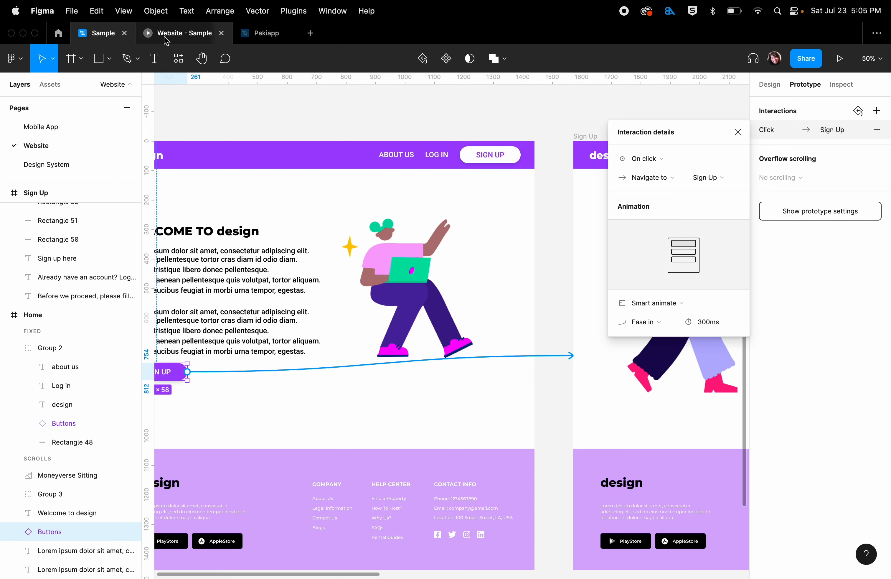
left_click(166, 38)
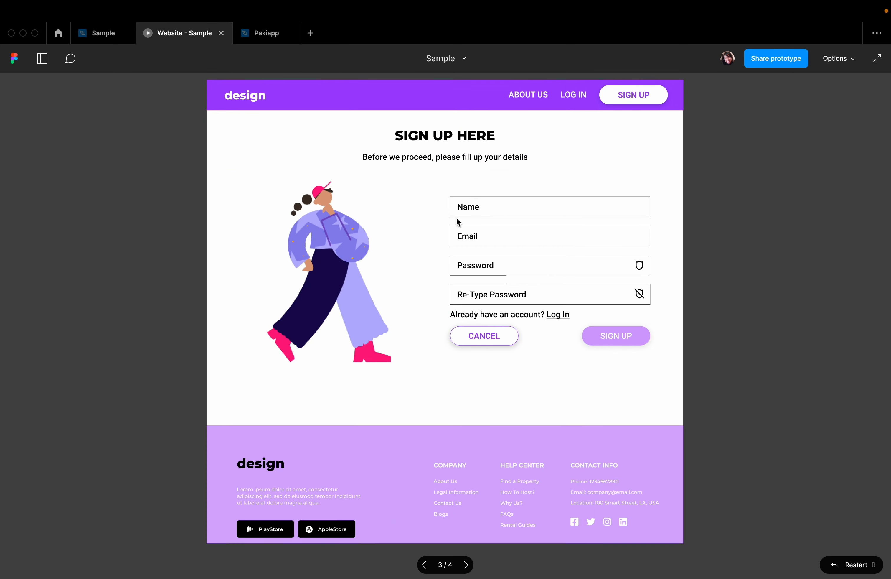
left_click(500, 334)
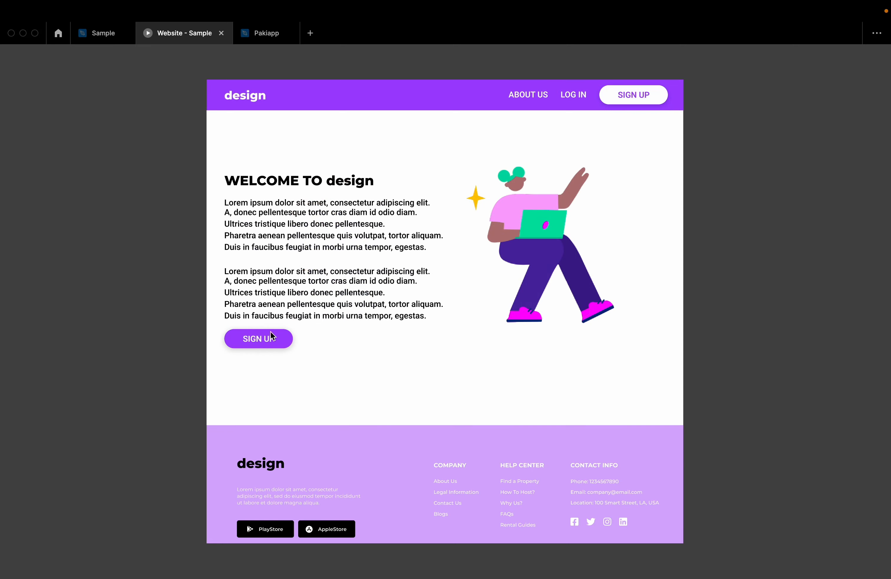
left_click(272, 335)
- Set the SIGN UP interaction's animation to Move in and test the transition in the prototype preview
left_click(97, 33)
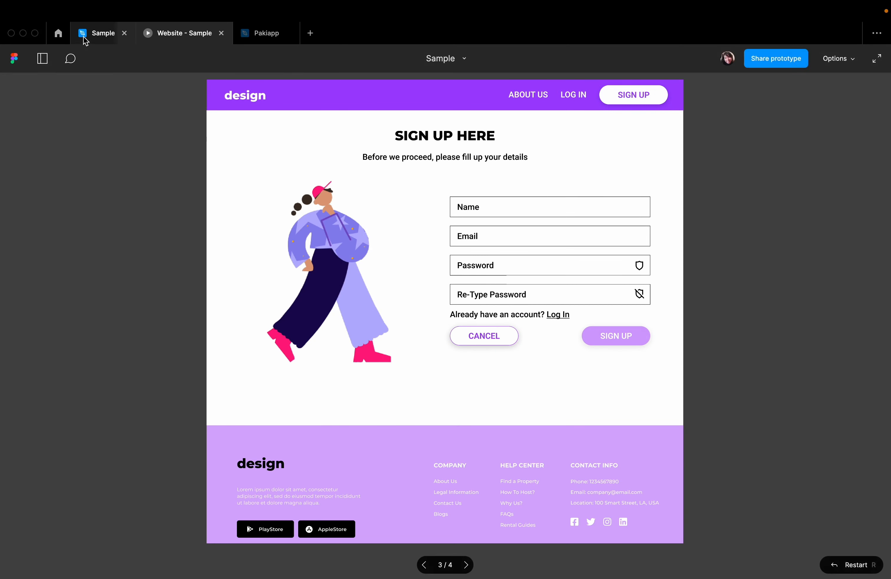
left_click(647, 310)
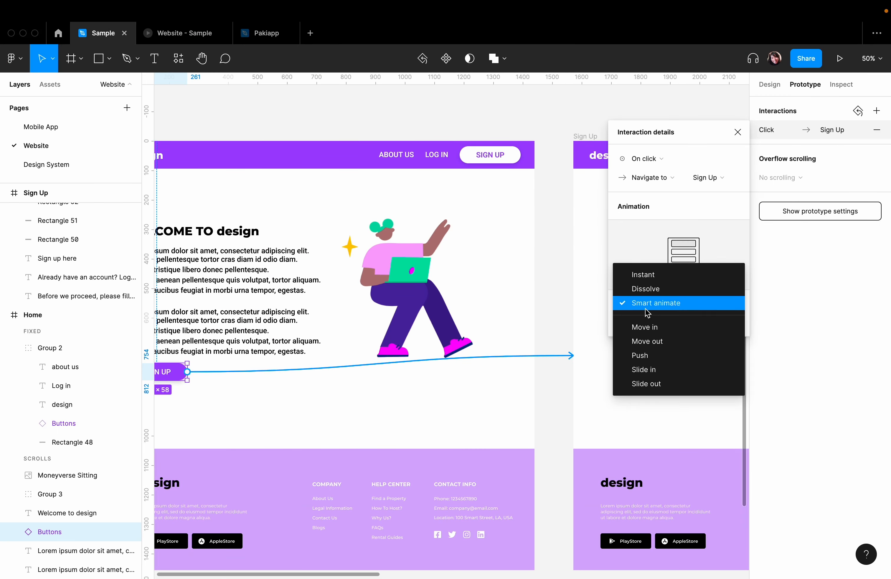
left_click(652, 327)
left_click(190, 39)
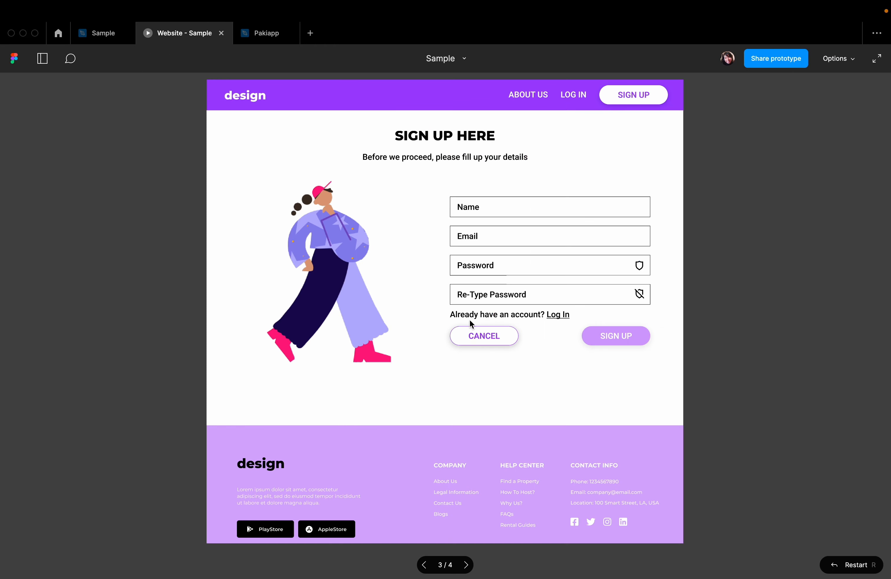
left_click(483, 335)
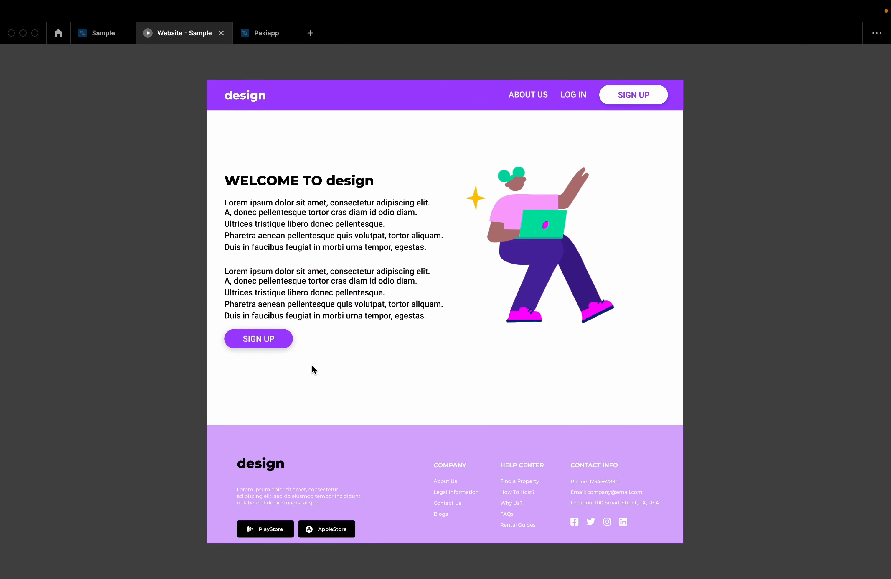
left_click(265, 340)
- Return to the Sample design file and set the SIGN UP interaction's animation to Move out
left_click(103, 32)
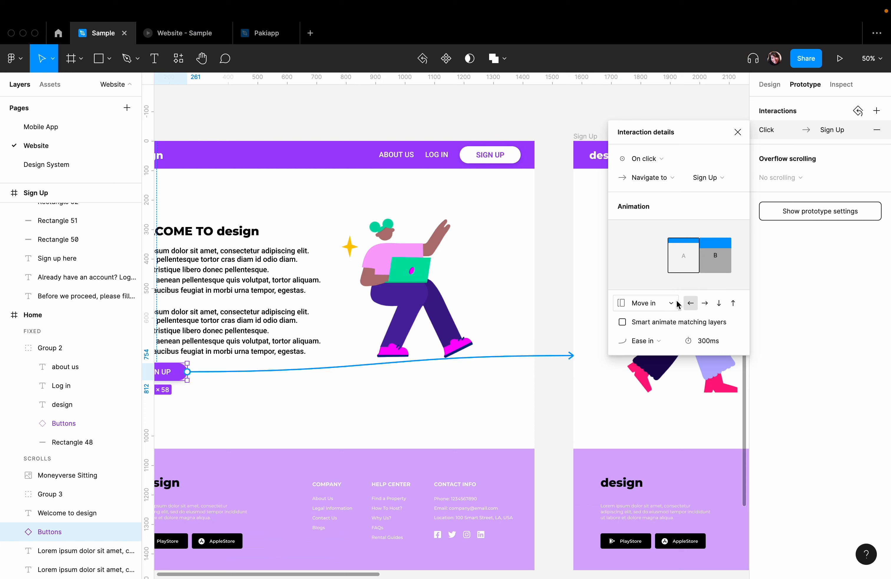
left_click(663, 303)
left_click(661, 314)
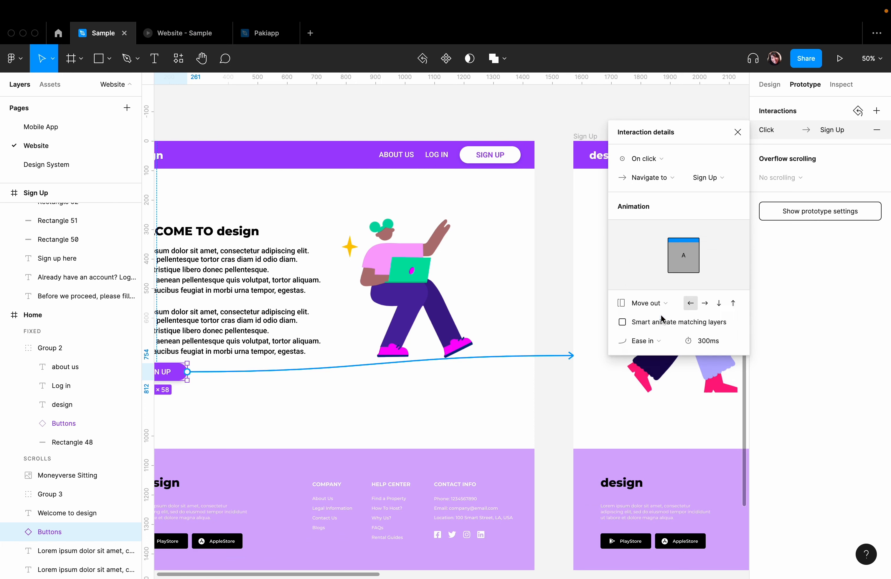
- Set the SIGN UP interaction's animation to Instant, then change it to Dissolve
left_click(648, 303)
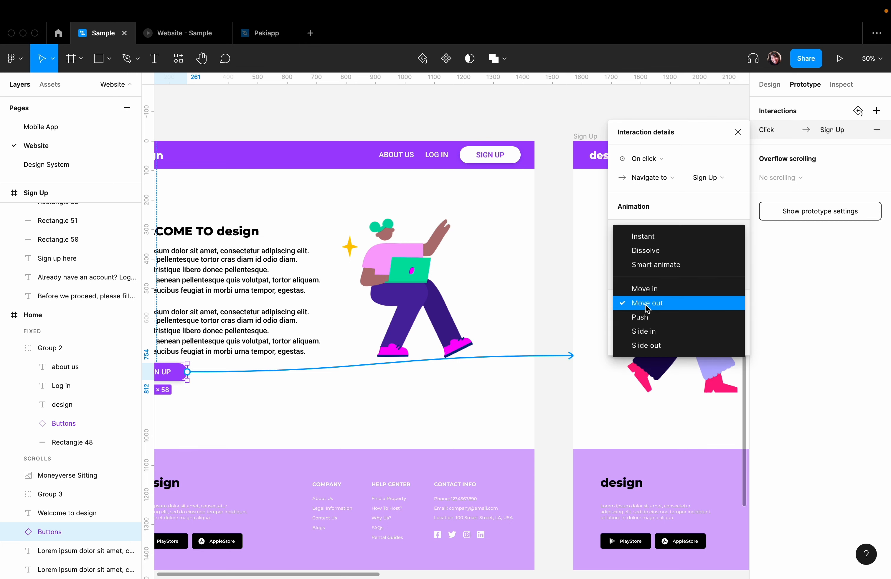
left_click(634, 241)
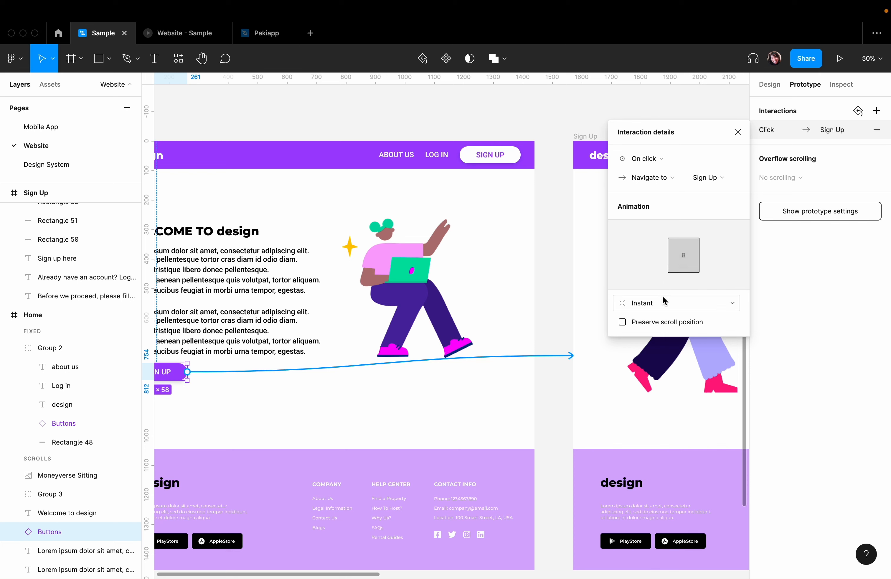
left_click(652, 304)
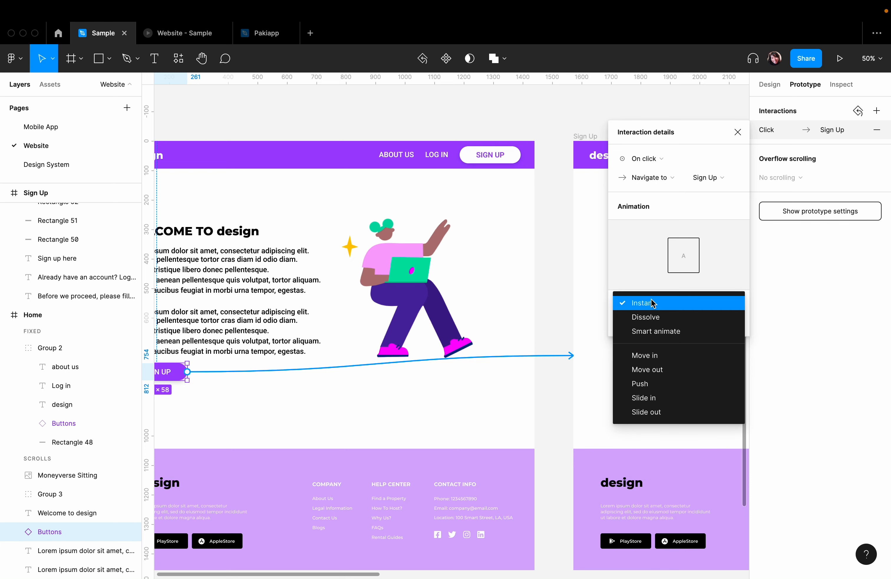
left_click(664, 318)
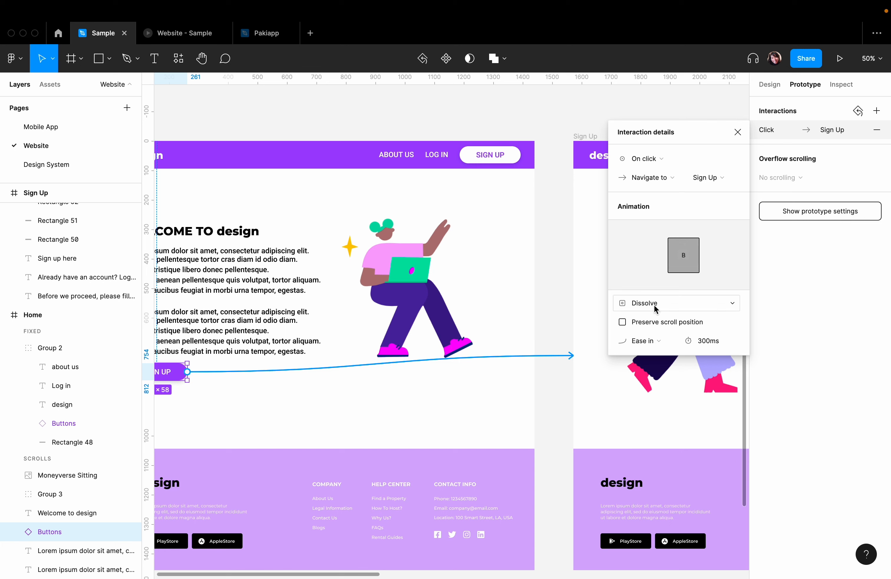
- Set the SIGN UP interaction's animation to Smart animate with Bouncy easing and test the transition in the prototype preview
left_click(664, 306)
left_click(663, 316)
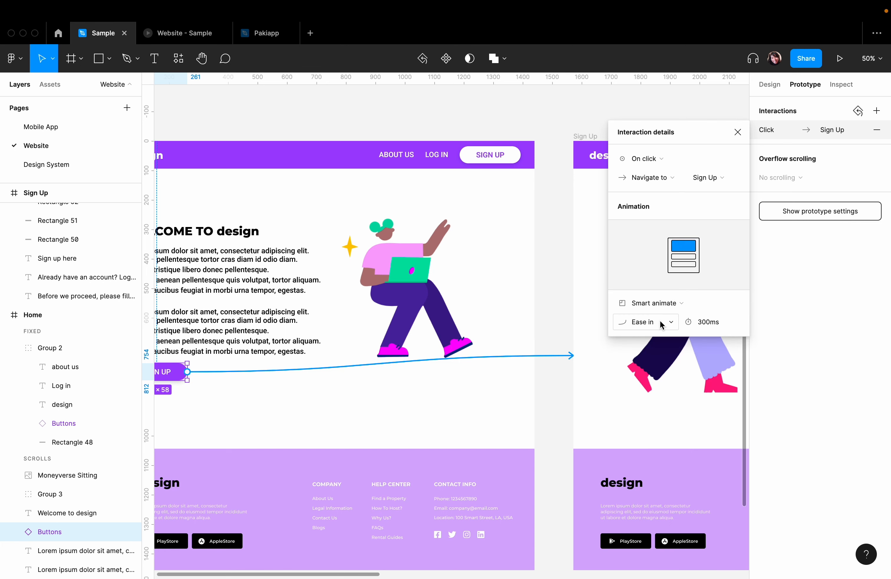
left_click(665, 325)
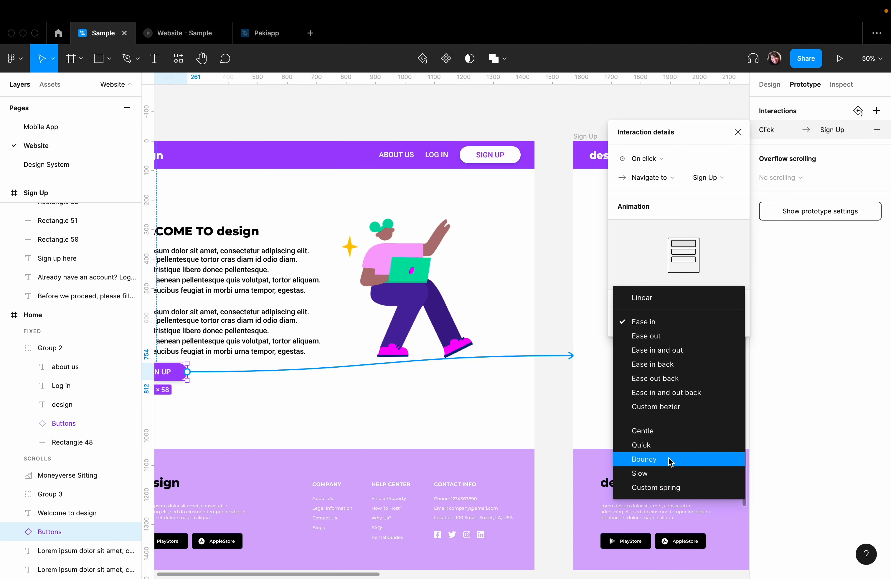
left_click(644, 459)
left_click(182, 33)
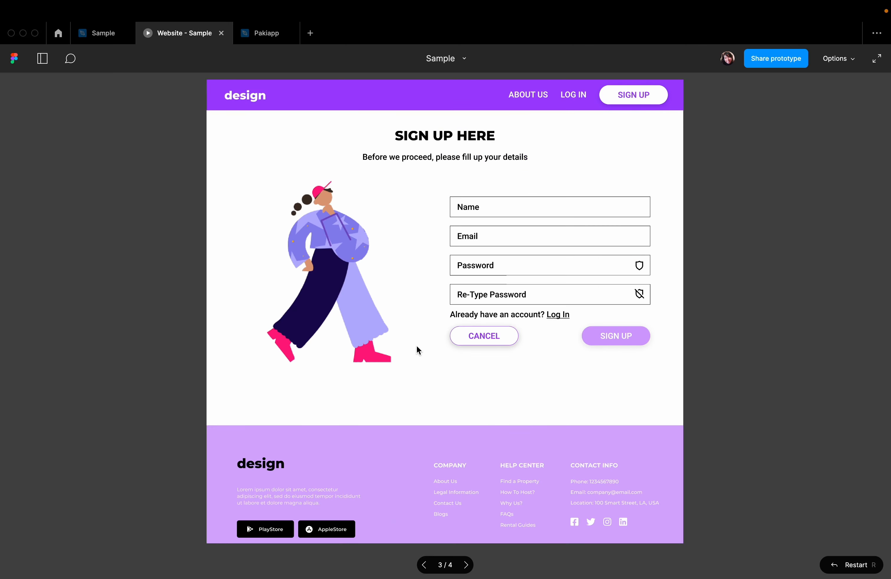
left_click(479, 340)
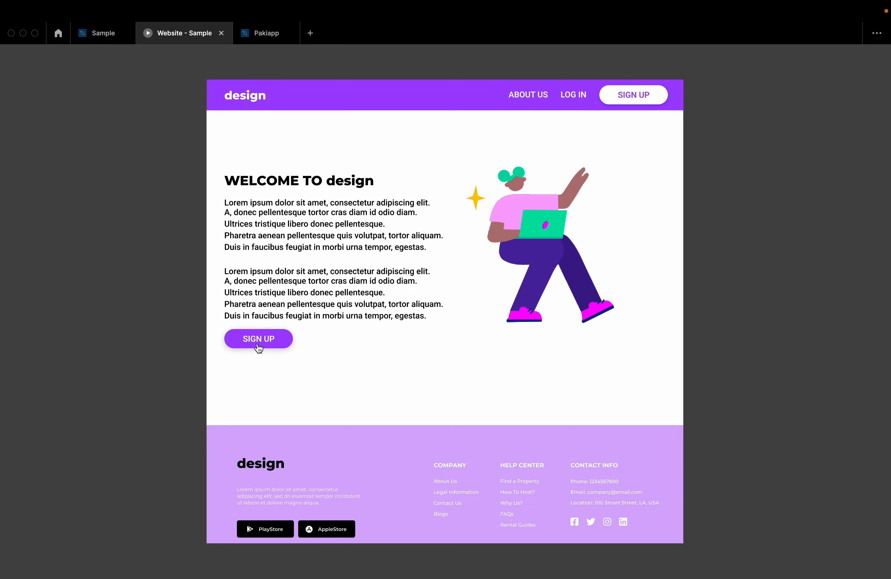
left_click(258, 344)
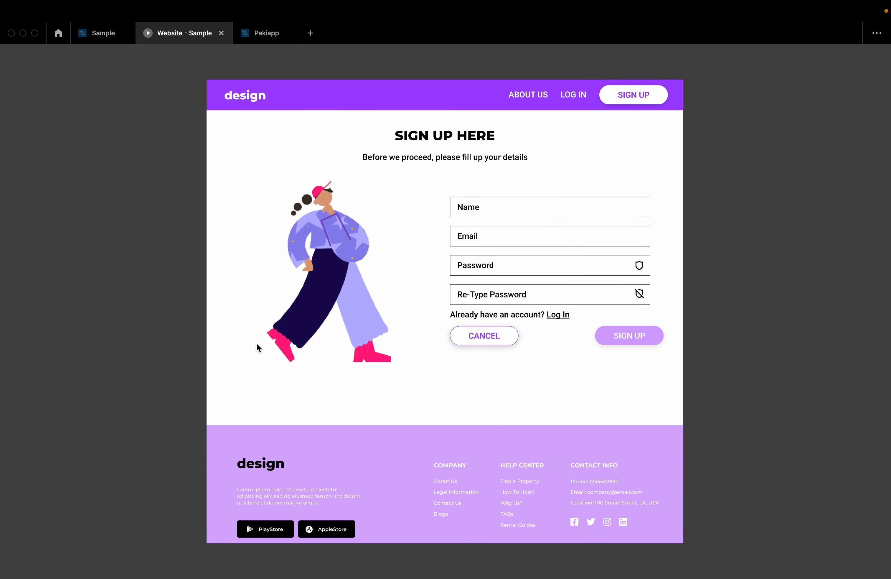
- Return to the Sample design file and remove the Home frame's lower SIGN UP button interaction leading to the Sign Up frame
left_click(93, 40)
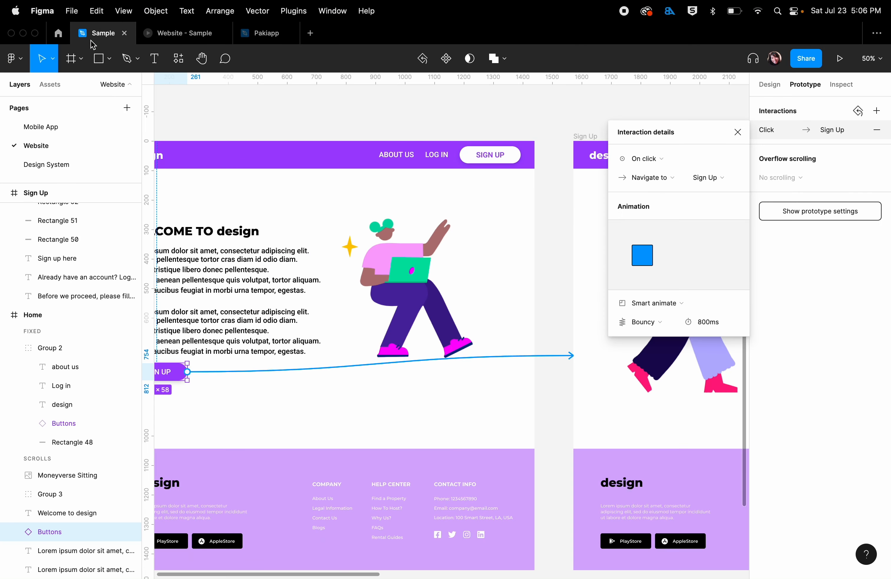
left_click(738, 138)
left_click(547, 357)
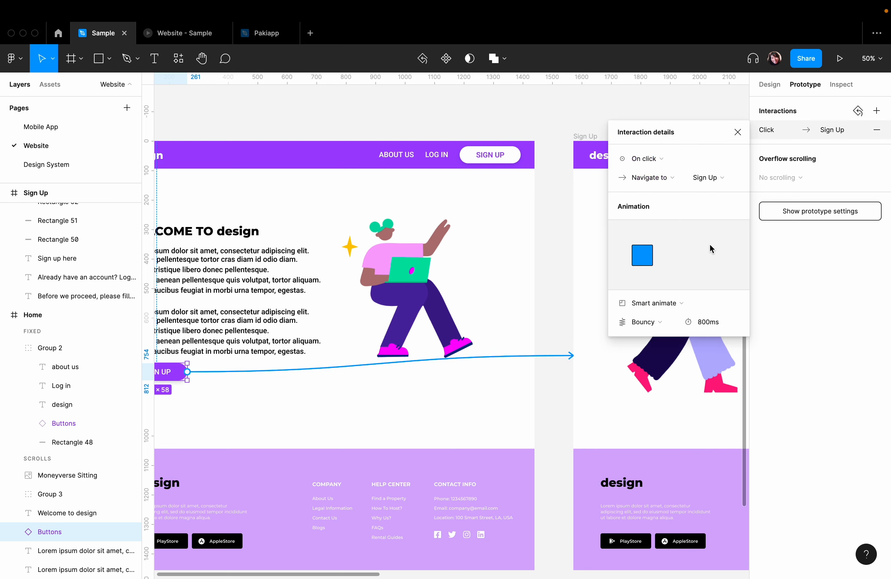
left_click(878, 130)
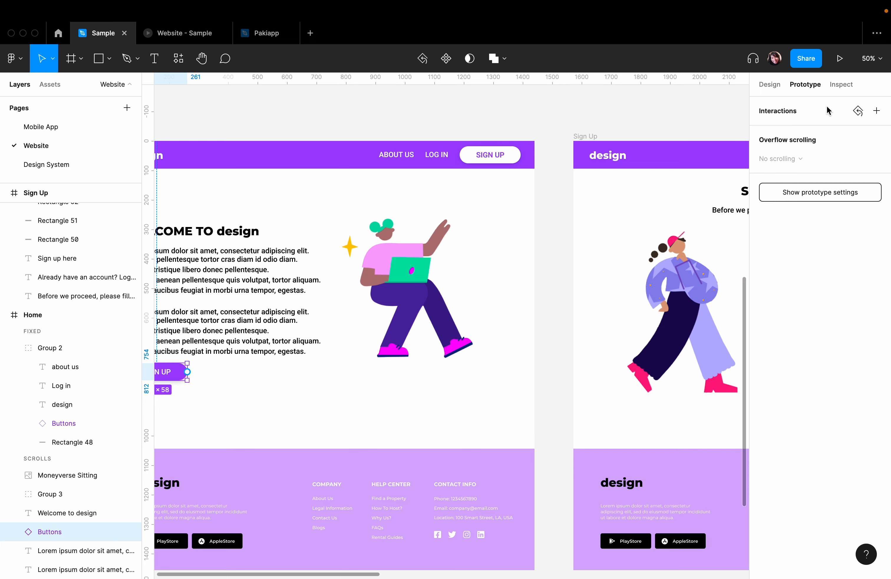
left_click(423, 94)
left_click_drag(349, 203, 408, 243)
left_click(196, 418)
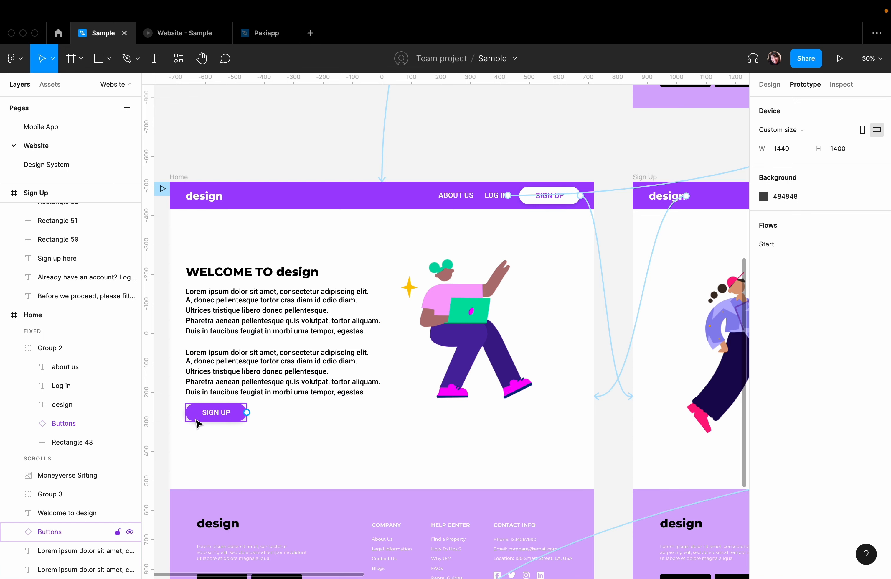
left_click(249, 391)
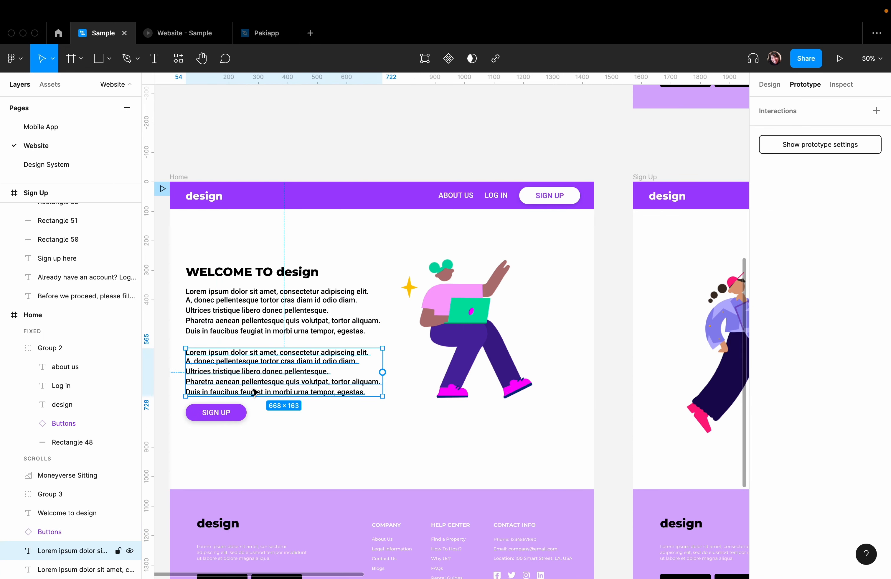
left_click(424, 327)
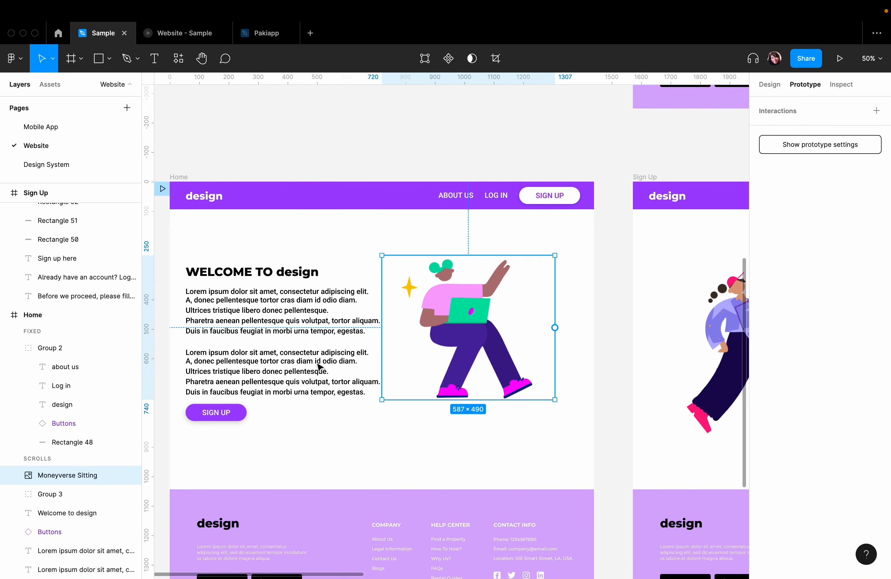
- Add an On click interaction with the Change to action to the SIGN UP button below the Home frame's text
left_click(244, 413)
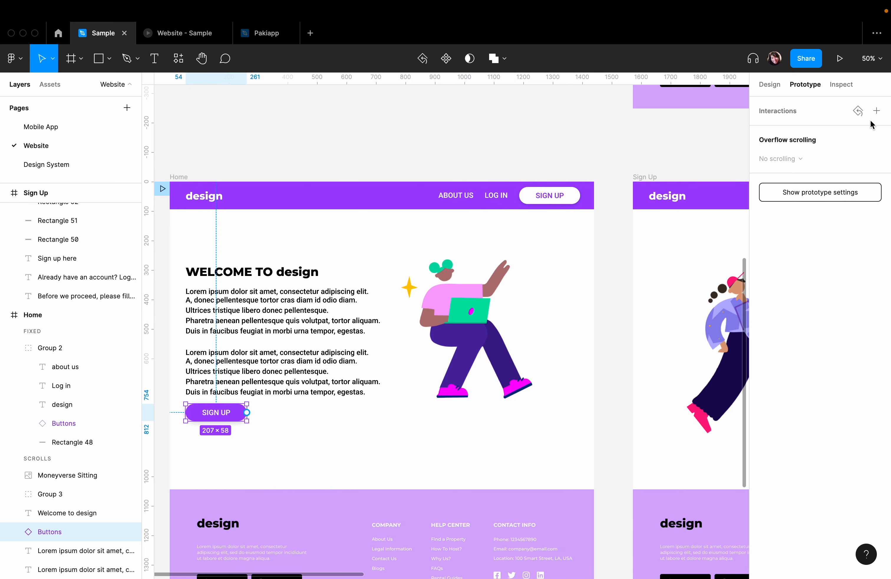
left_click(875, 110)
left_click(782, 130)
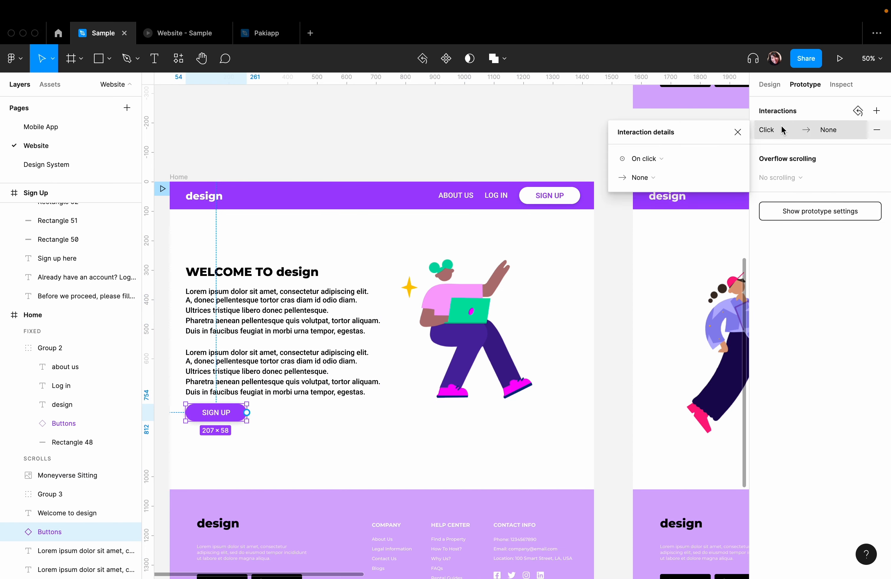
left_click(646, 159)
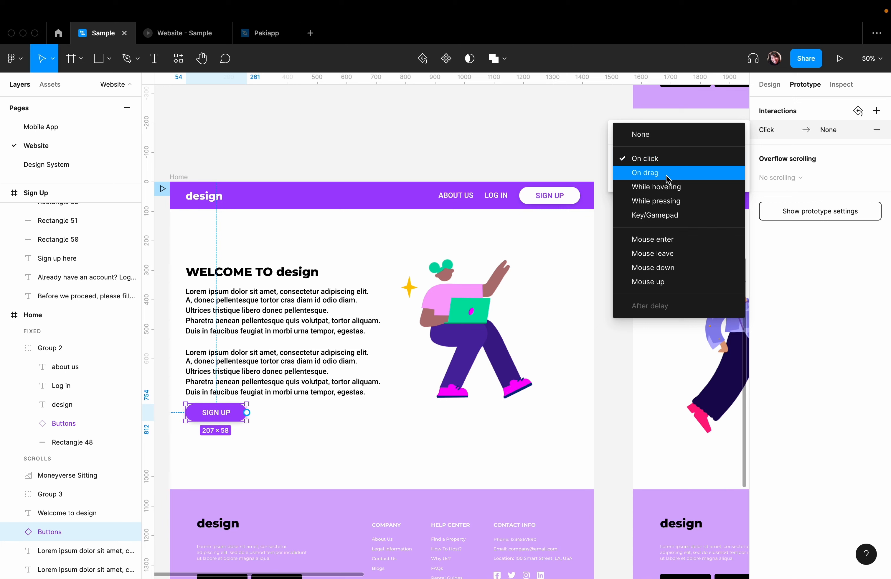
left_click(645, 158)
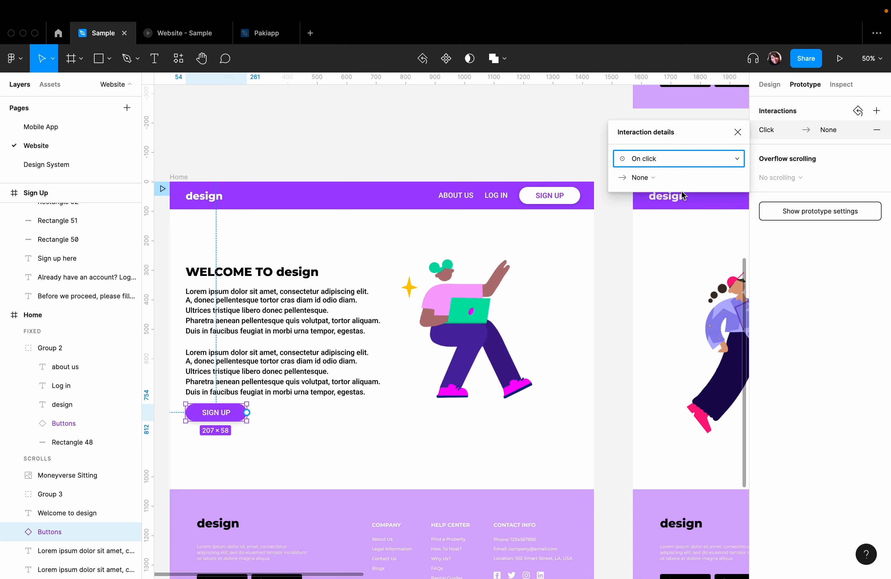
left_click(648, 179)
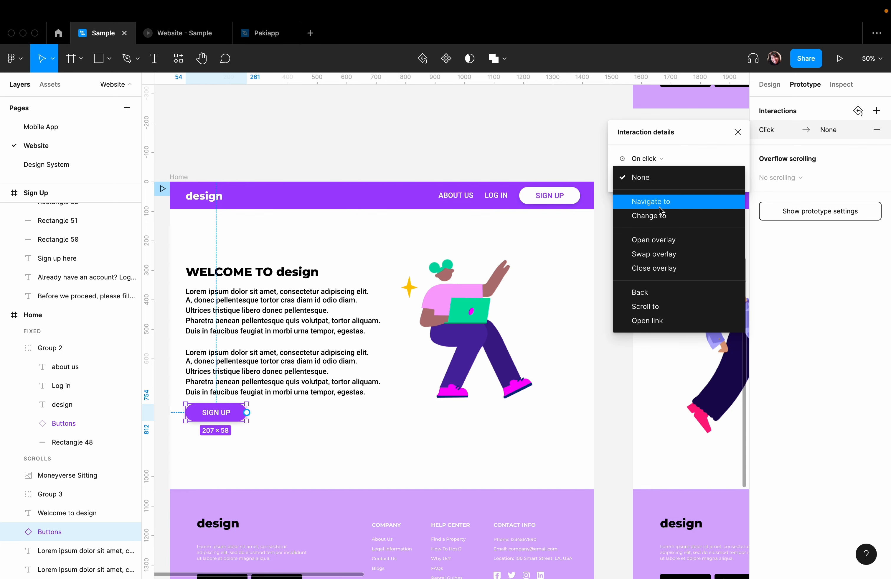
left_click(661, 215)
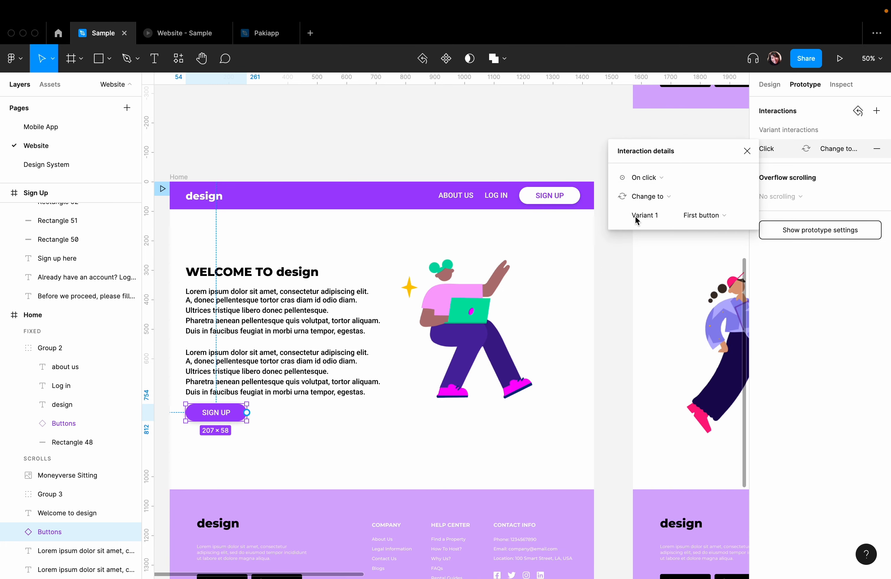
- Examine the button variants offered for the Change to action and the Buttons component on the Design System page
left_click(724, 216)
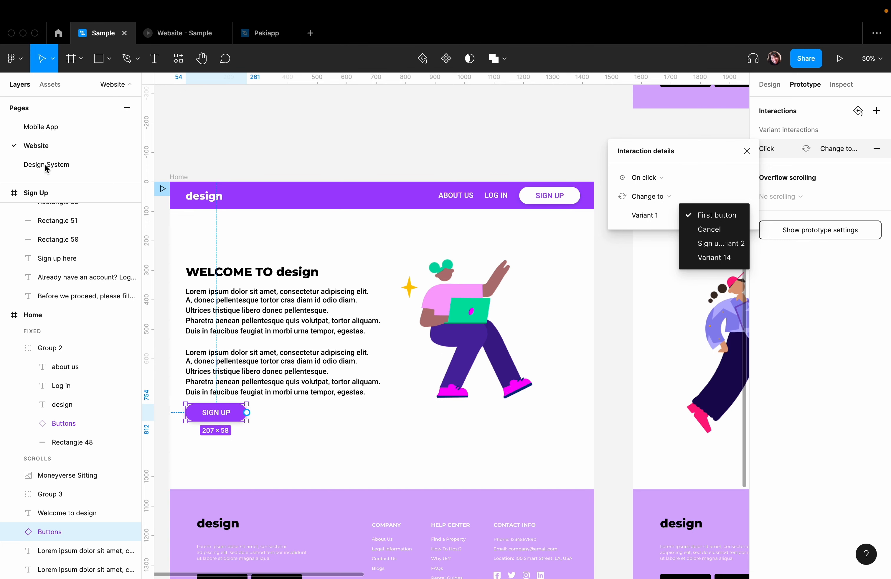
left_click(666, 189)
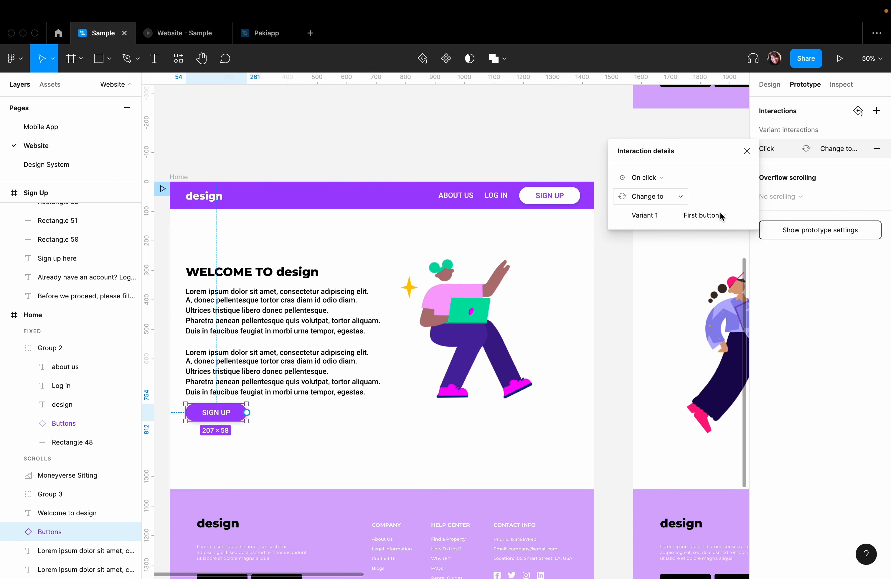
left_click(503, 263)
left_click(293, 250)
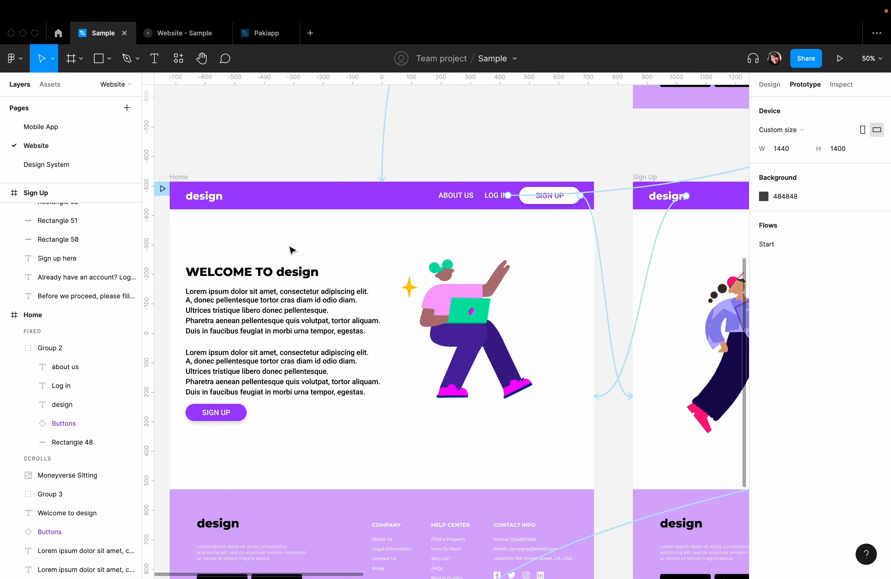
left_click(14, 164)
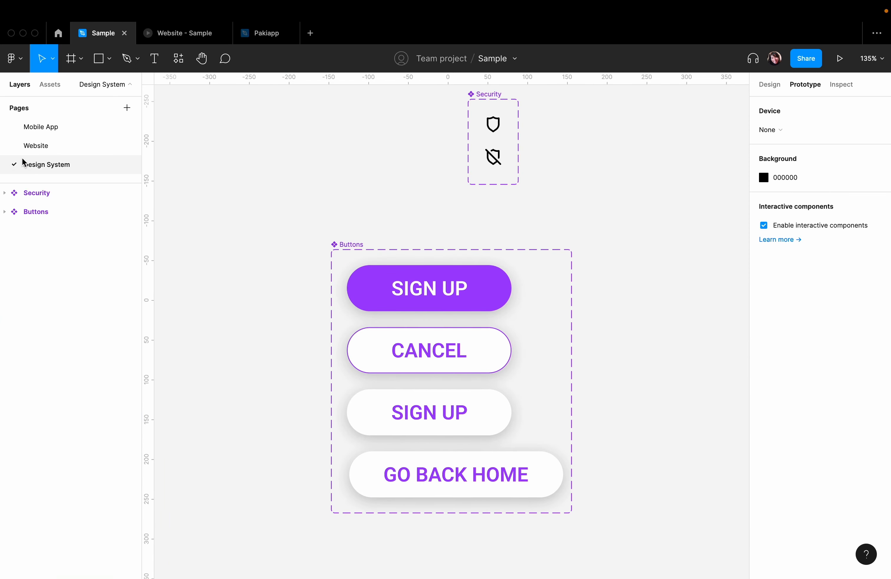
left_click(24, 147)
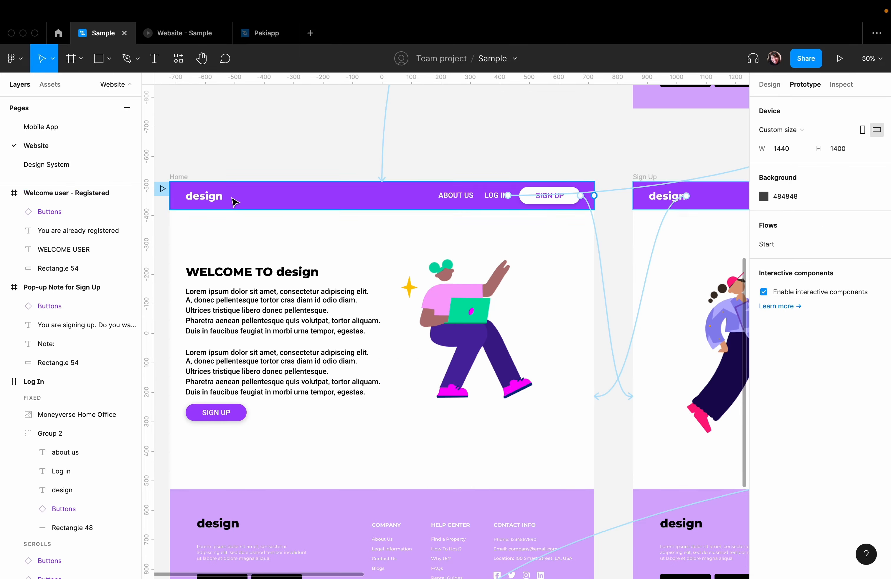
- Set the SIGN UP button's Change to interaction to switch to the Cancel variant
left_click(233, 413)
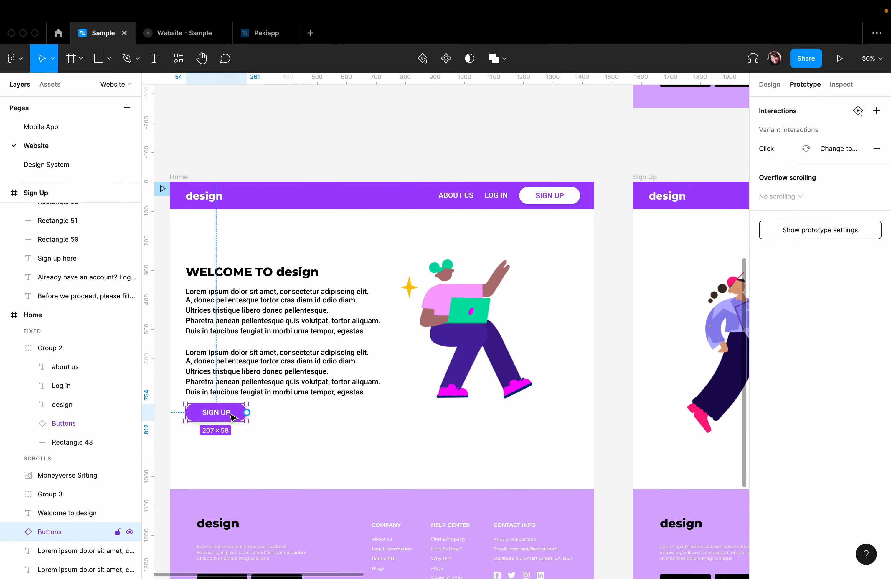
left_click(843, 149)
left_click(659, 197)
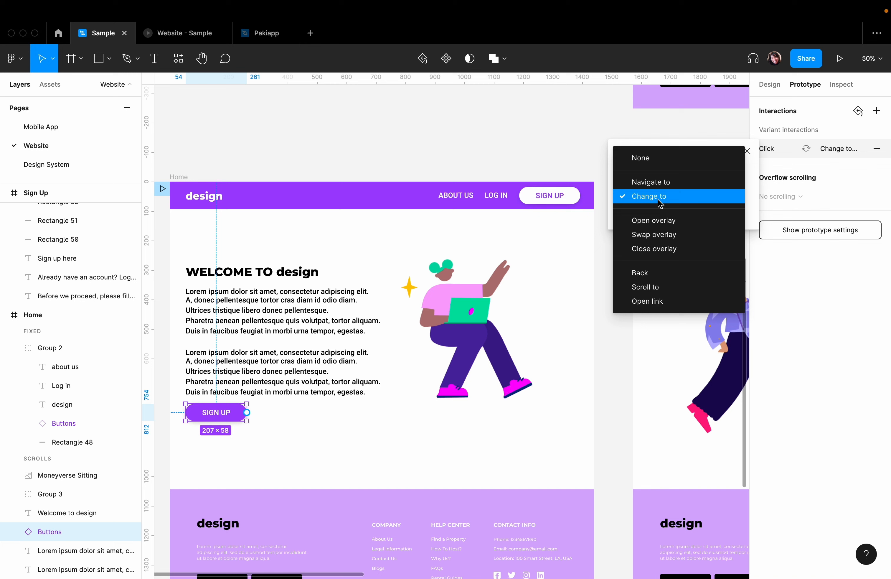
left_click(764, 198)
left_click(728, 215)
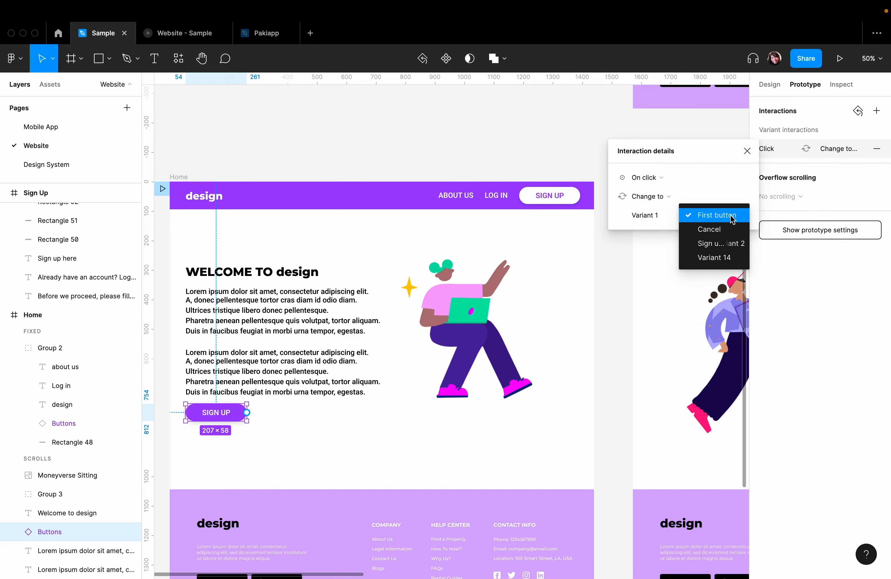
left_click(710, 234)
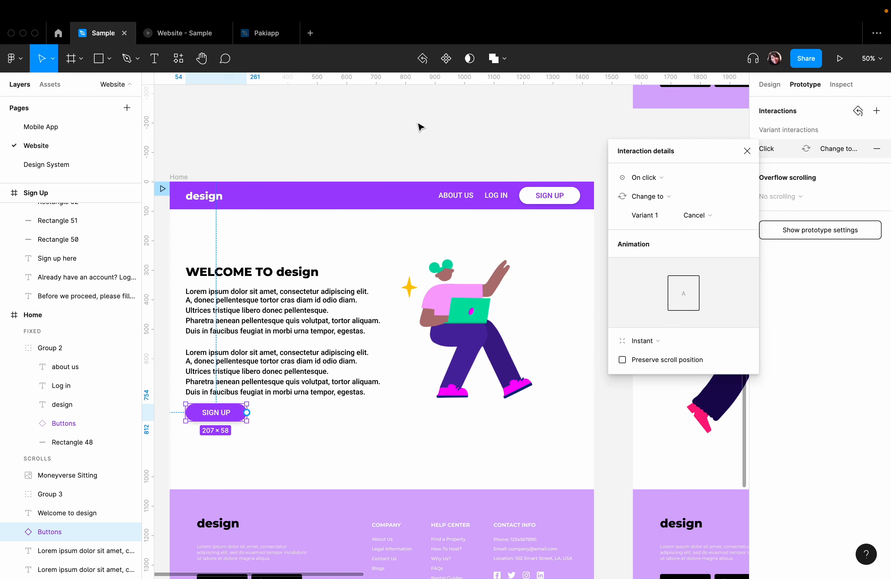
left_click(424, 136)
- Test the SIGN UP button's variant change on the Home page in the prototype preview
left_click(164, 34)
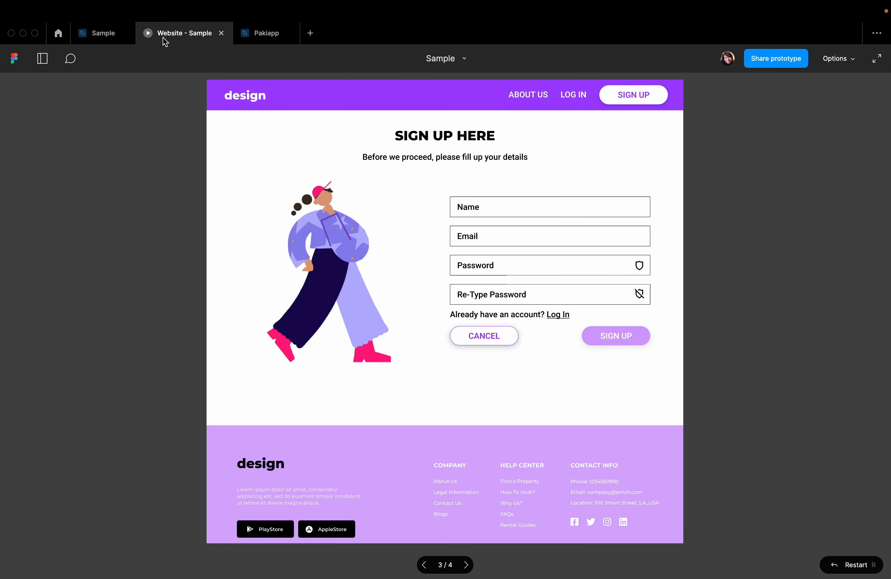
left_click(516, 341)
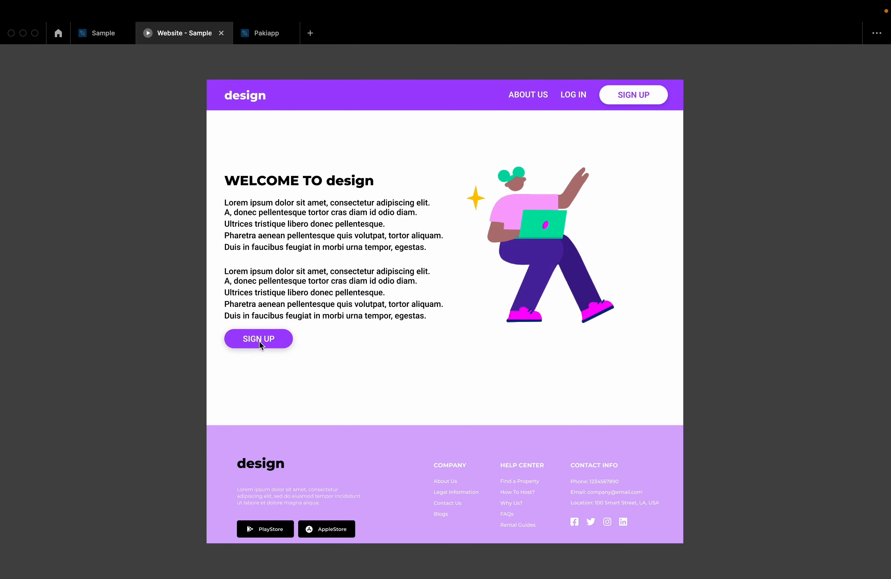
left_click(259, 340)
left_click(258, 346)
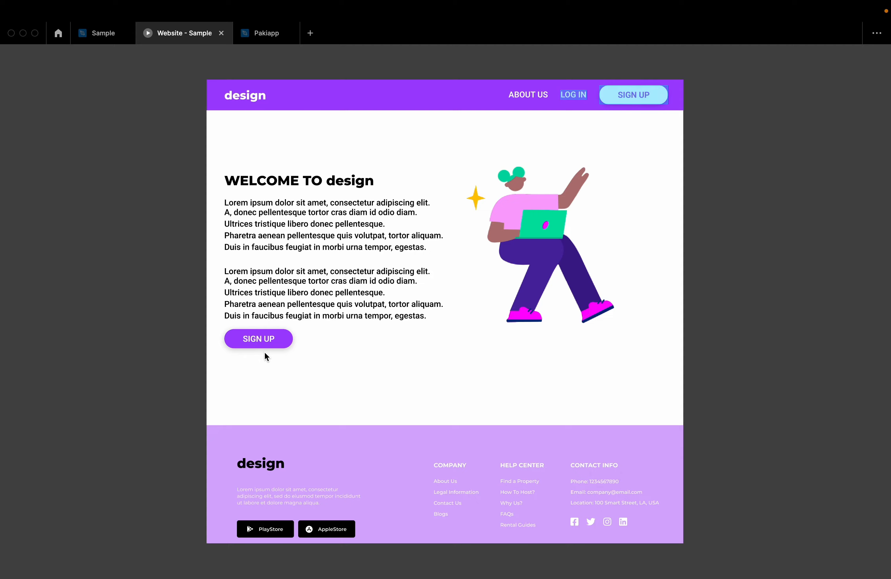
- Review the variant choices in the Change to interaction of the SIGN UP button below the Home frame's text
left_click(98, 31)
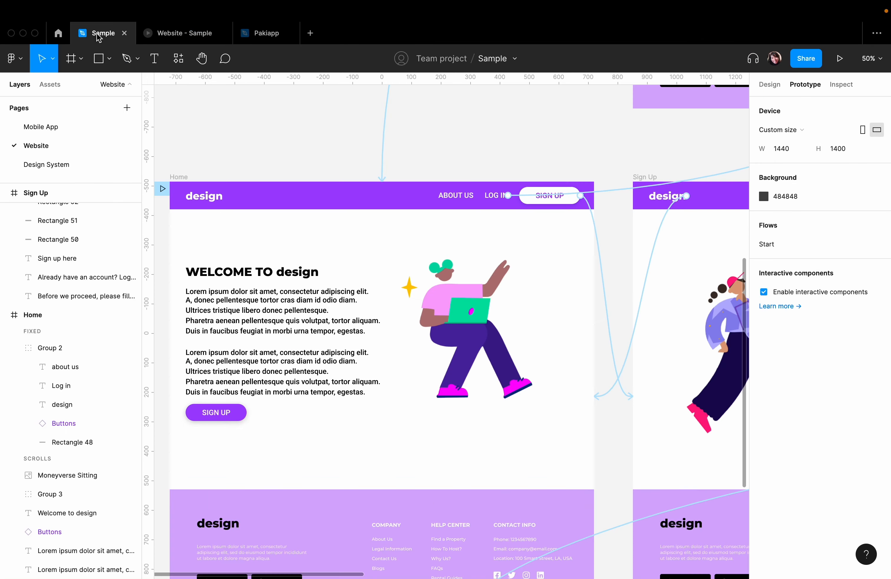
left_click(230, 422)
left_click(829, 150)
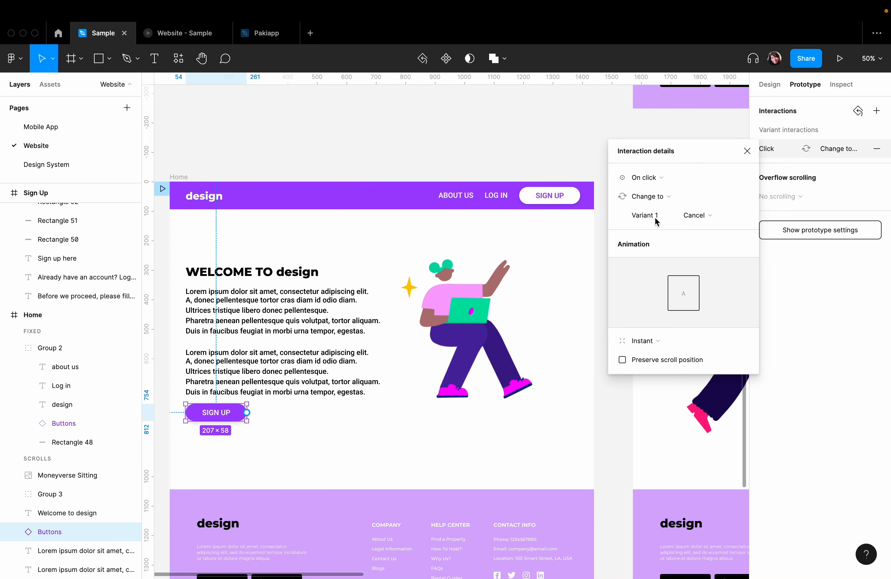
left_click(692, 216)
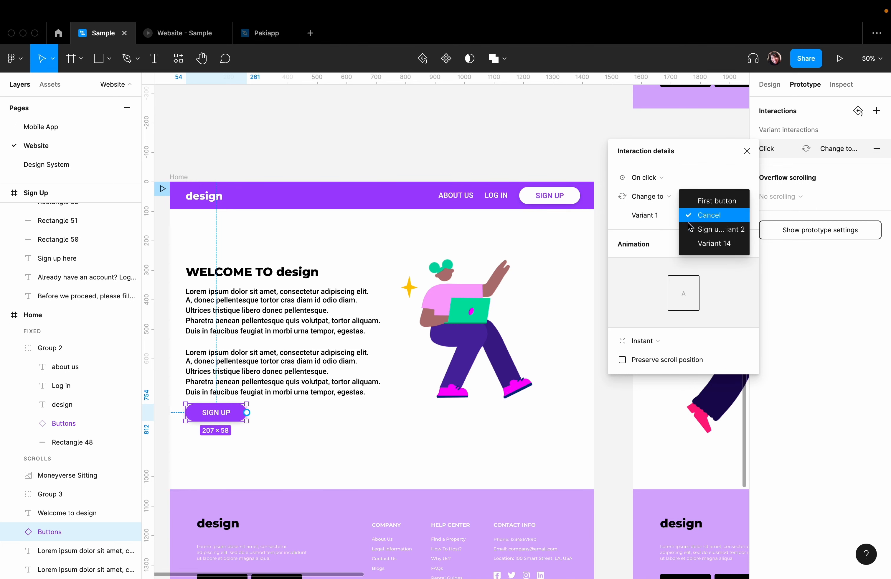
key("Escape")
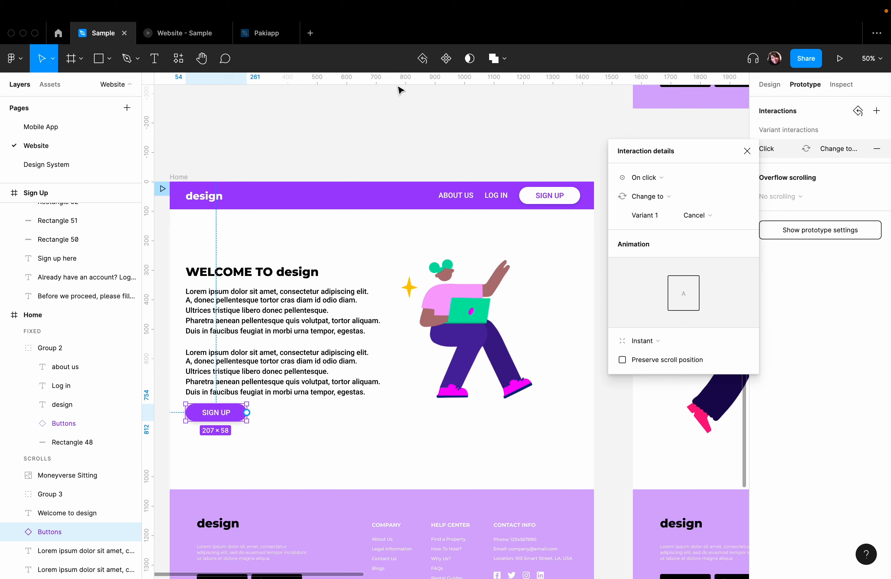
- Try the lower SIGN UP button again in the prototype preview and return to the design file
left_click(180, 33)
left_click(308, 325)
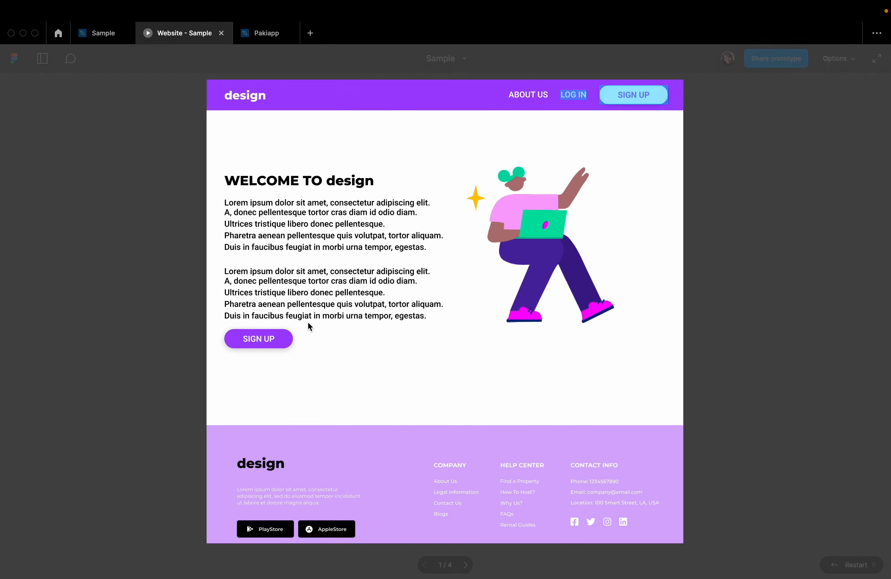
left_click(269, 342)
left_click(269, 342)
left_click(102, 33)
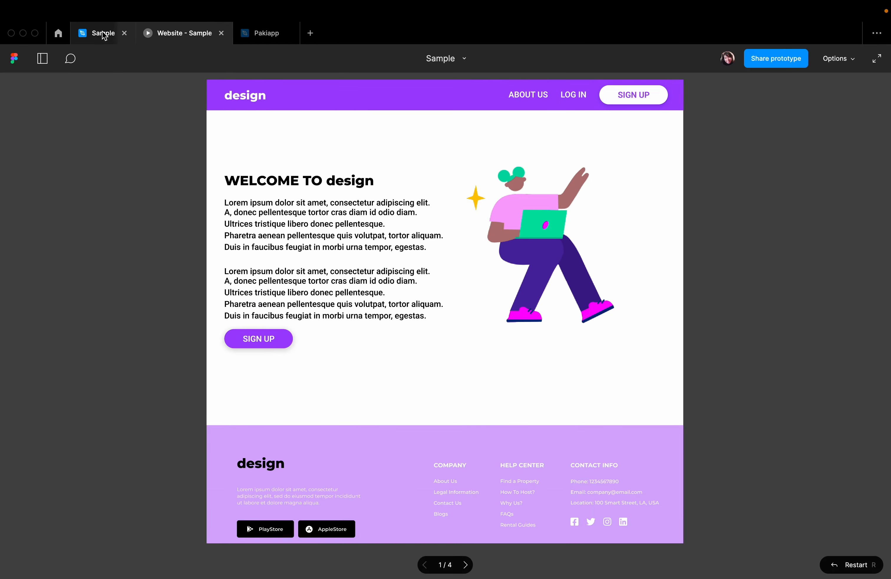
- Remove the Change to interaction from the SIGN UP button below the Home frame's text
left_click(271, 417)
left_click(235, 415)
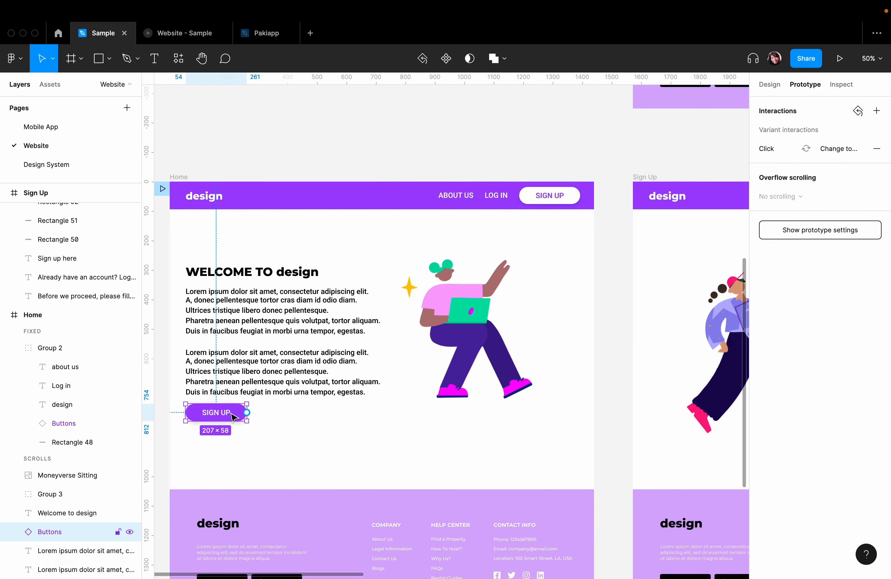
left_click(343, 431)
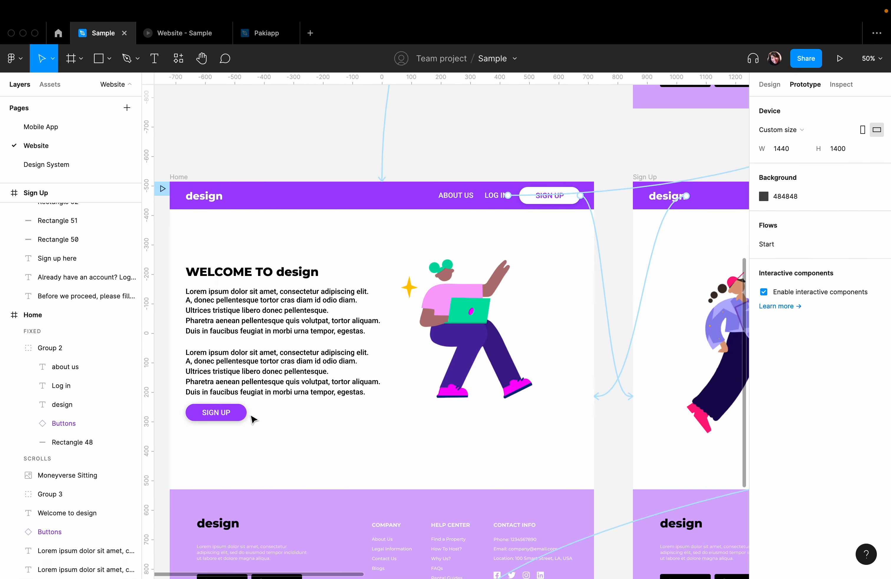
left_click(237, 417)
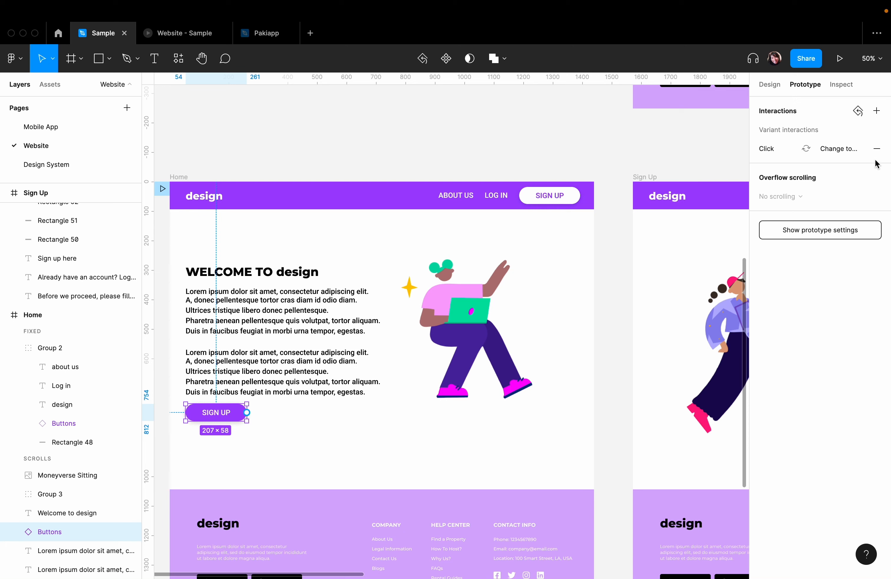
left_click(877, 149)
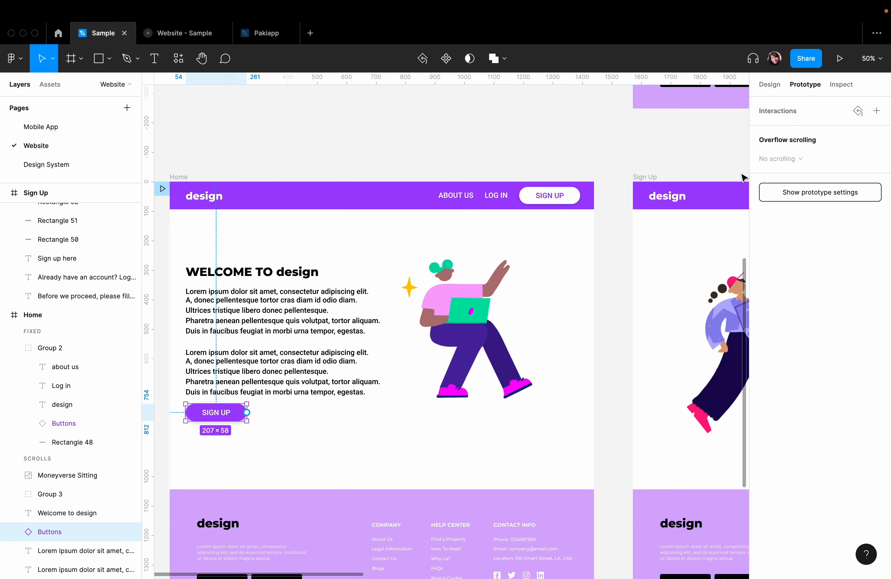
- Add an On click interaction to the Home frame's lower SIGN UP button that navigates to the Sign Up frame
left_click(877, 111)
left_click(806, 131)
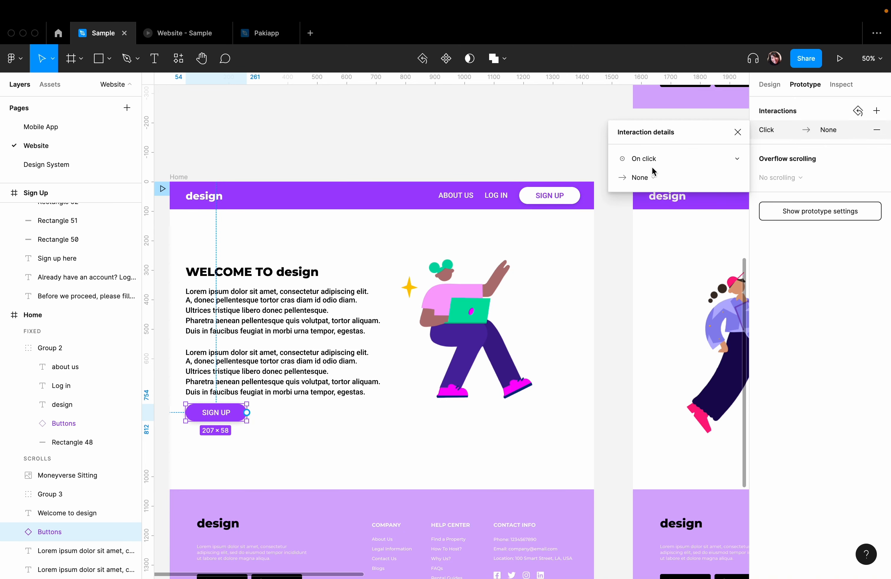
left_click(642, 178)
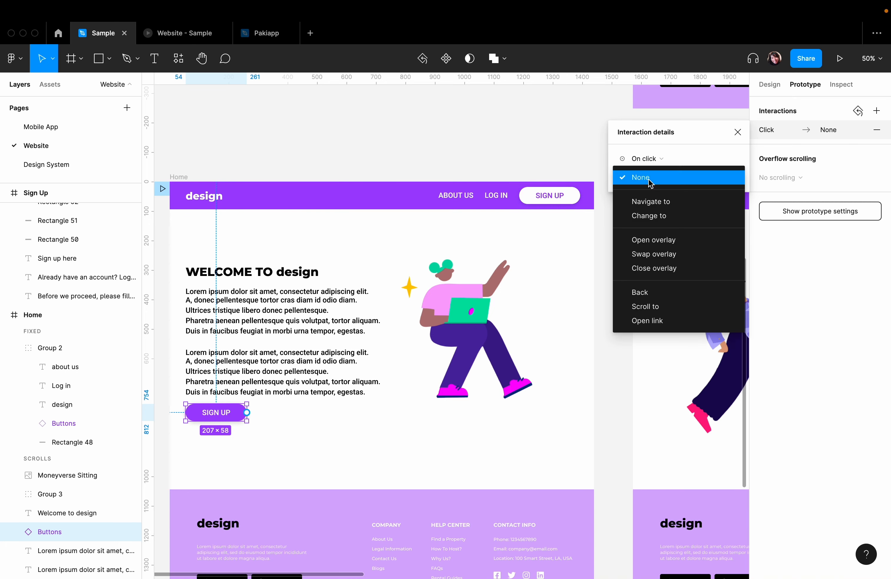
left_click(652, 206)
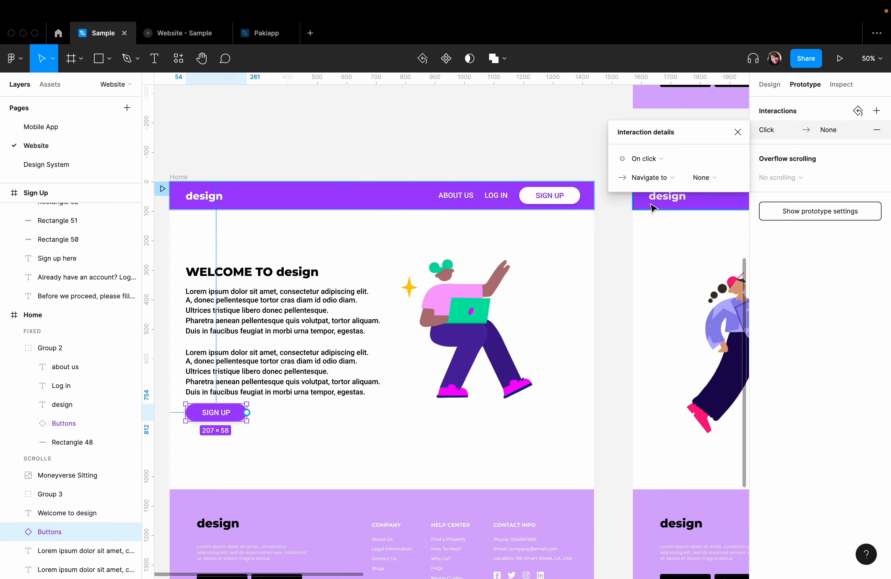
left_click(708, 178)
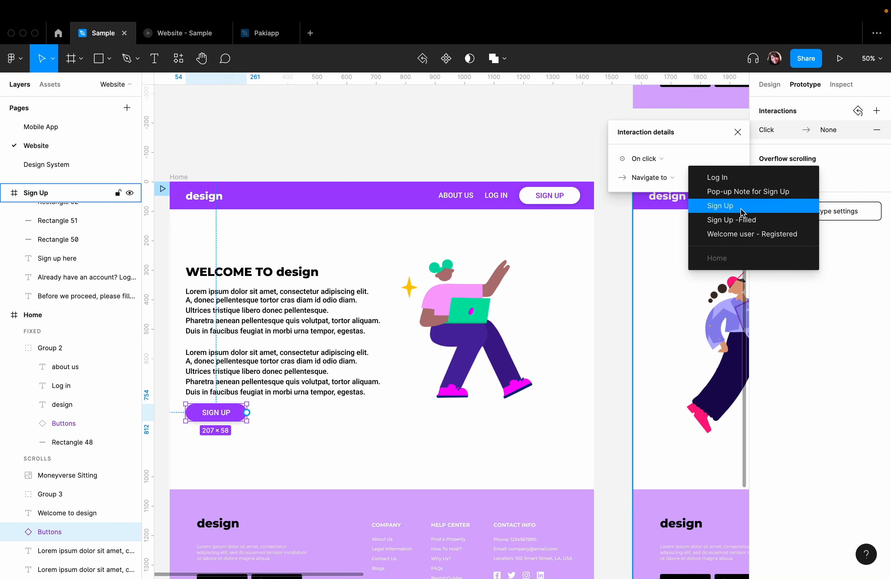
left_click(720, 206)
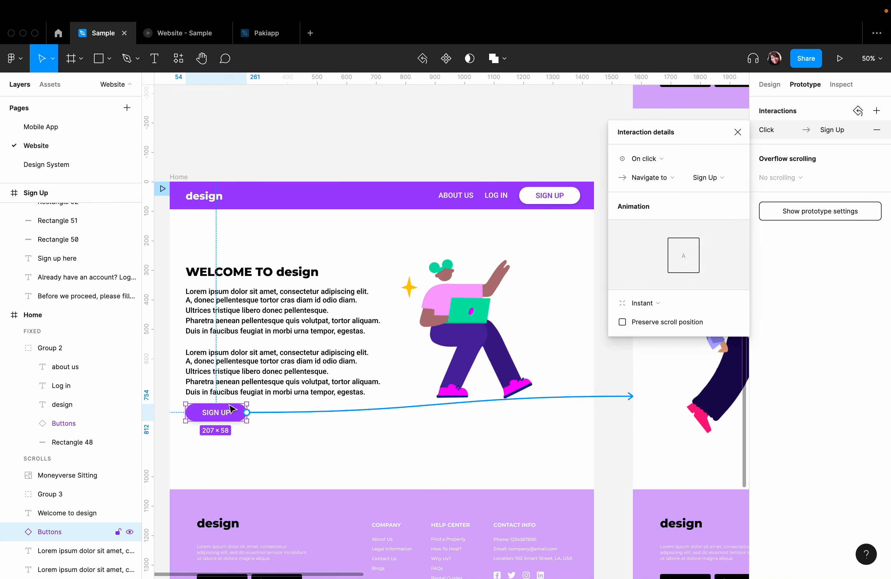
left_click(349, 440)
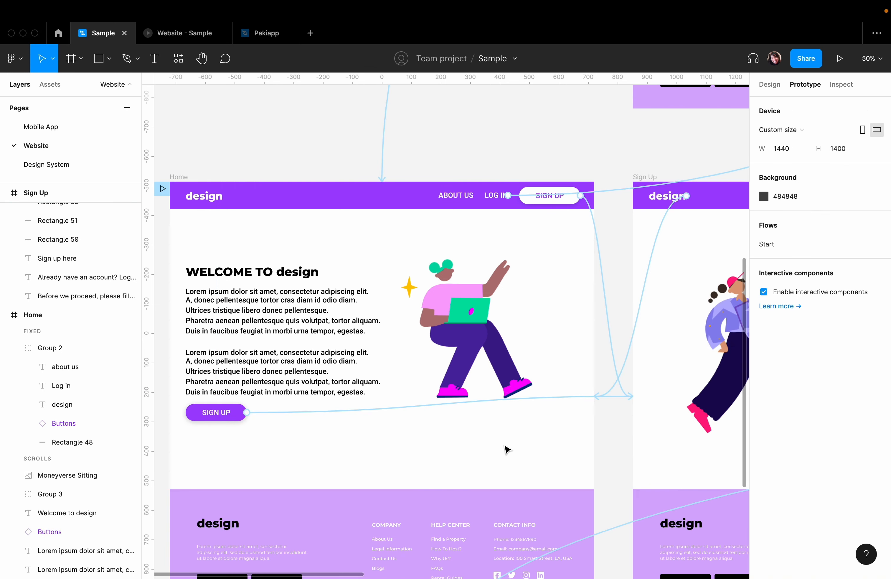
- Test the lower SIGN UP button's navigation and the Sign Up page's CANCEL button in the prototype preview
scroll(507, 450, "right", 10)
left_click(170, 34)
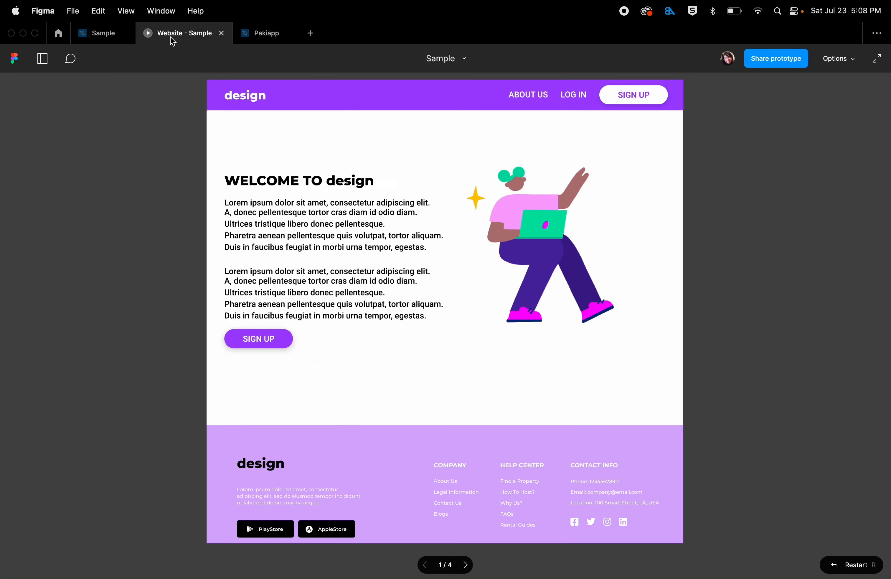
left_click(266, 339)
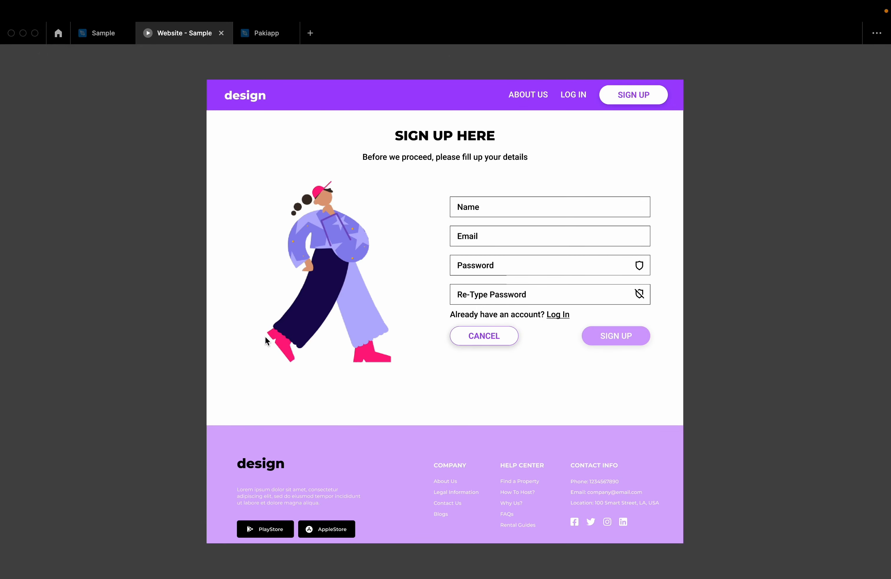
left_click(498, 340)
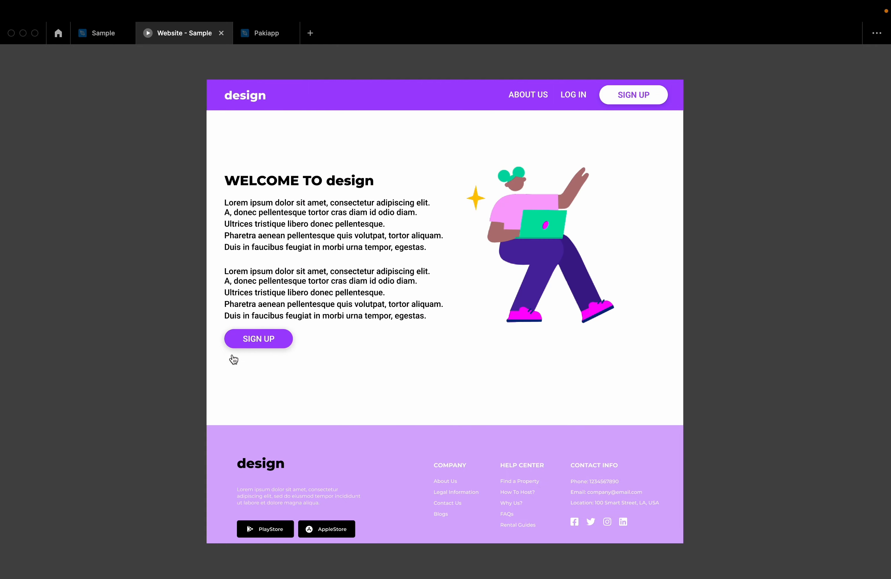
left_click(233, 341)
left_click(92, 34)
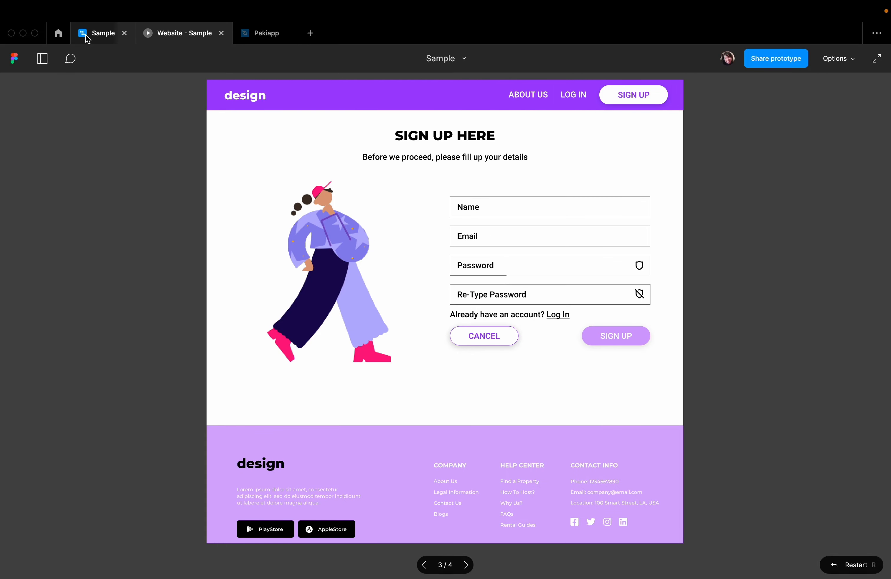
- Examine the animation types offered for the SIGN UP button's Navigate to interaction
left_click(333, 358)
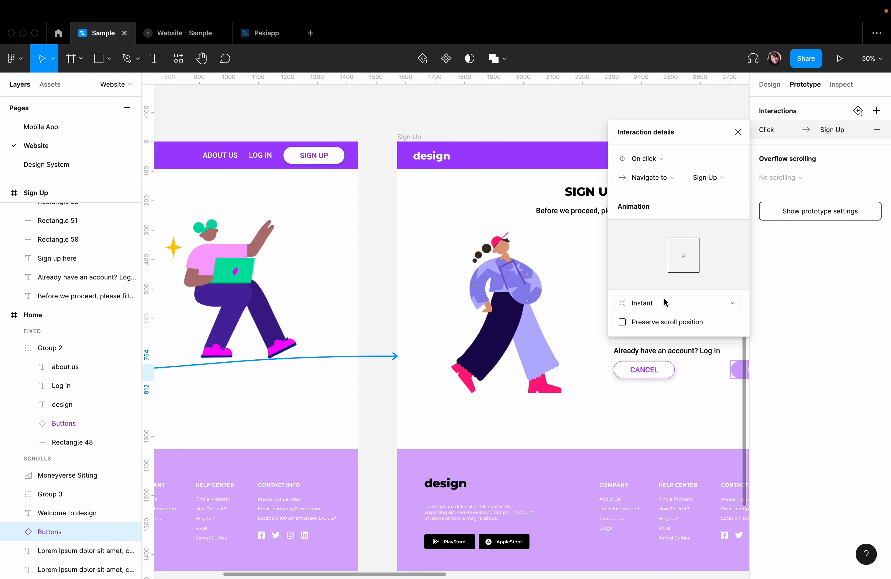
left_click(675, 312)
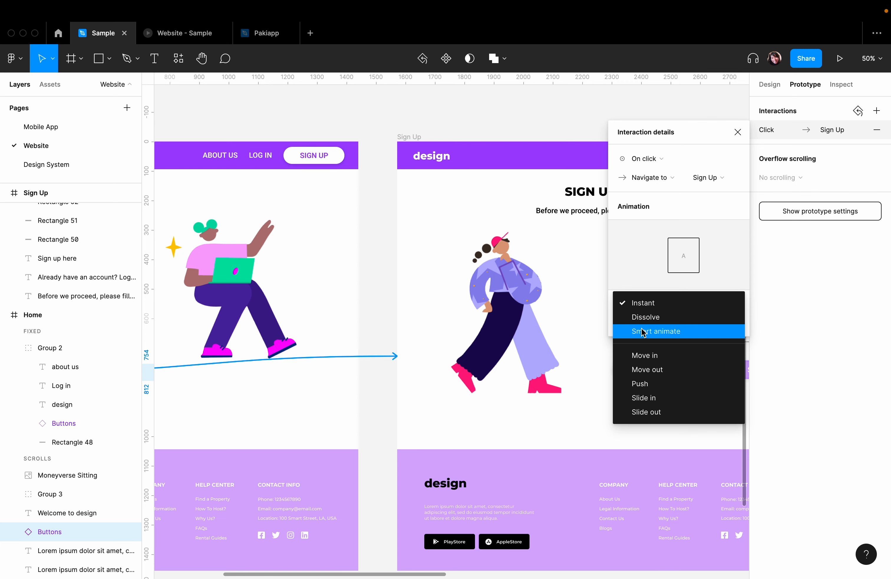
left_click(350, 144)
left_click(370, 133)
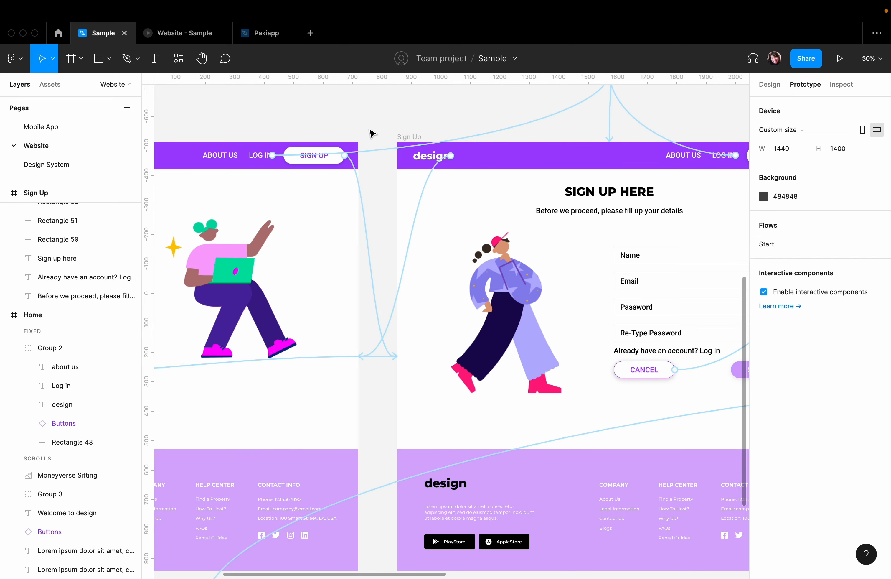
- Inspect the overlay and animation settings of the connection from the Sign Up -Filled frame's SIGN UP button to the pop-up note
key("shift+1")
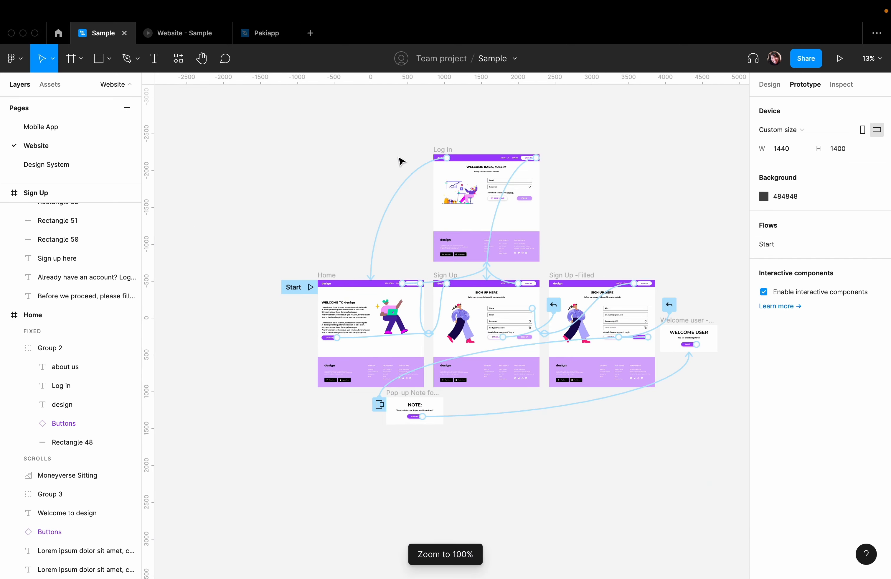
scroll(573, 300, "up", 5)
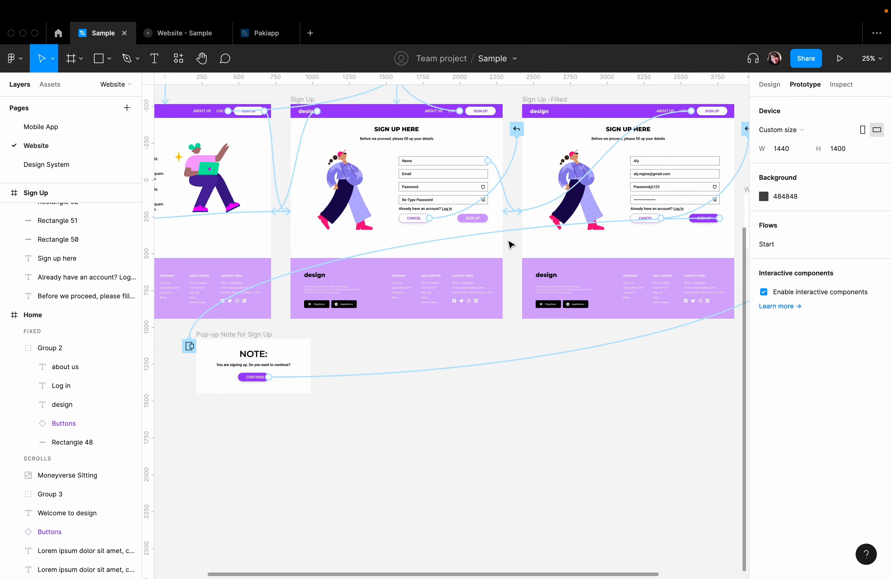
left_click(221, 308)
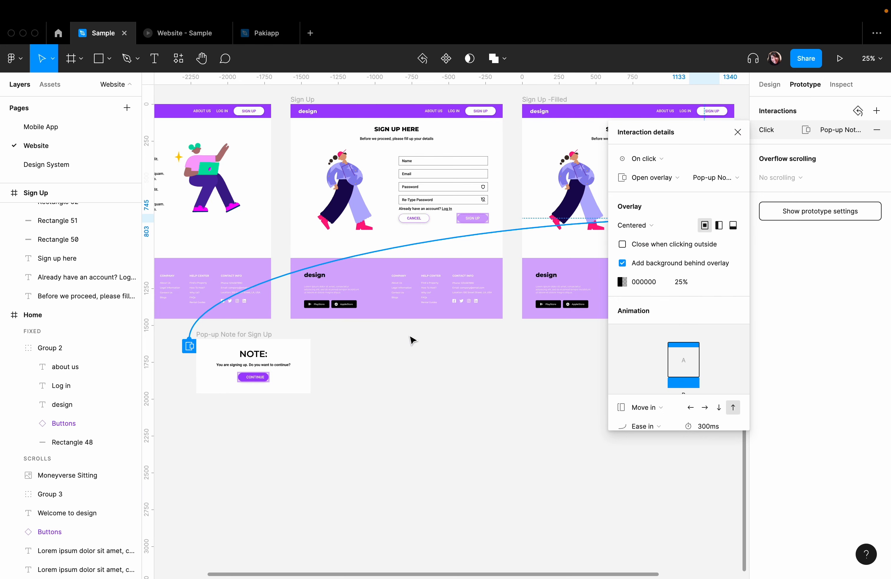
left_click(419, 389)
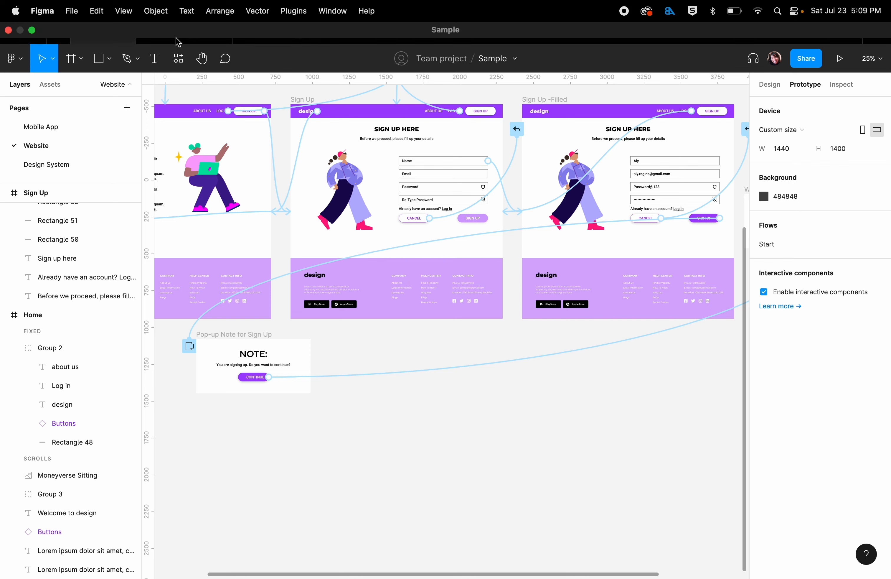
- Test the filled sign-up form's pop-up note overlay in the prototype preview and return to the design file
left_click(167, 41)
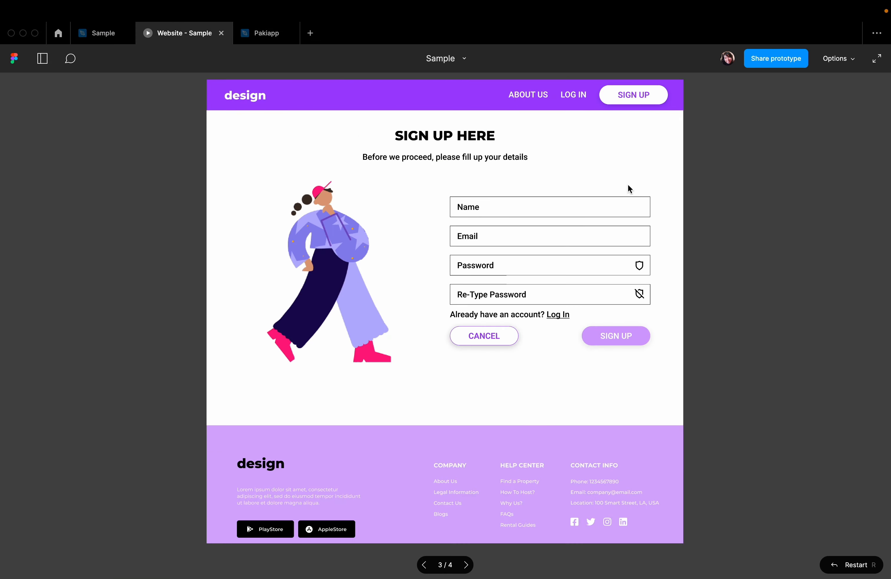
left_click(482, 213)
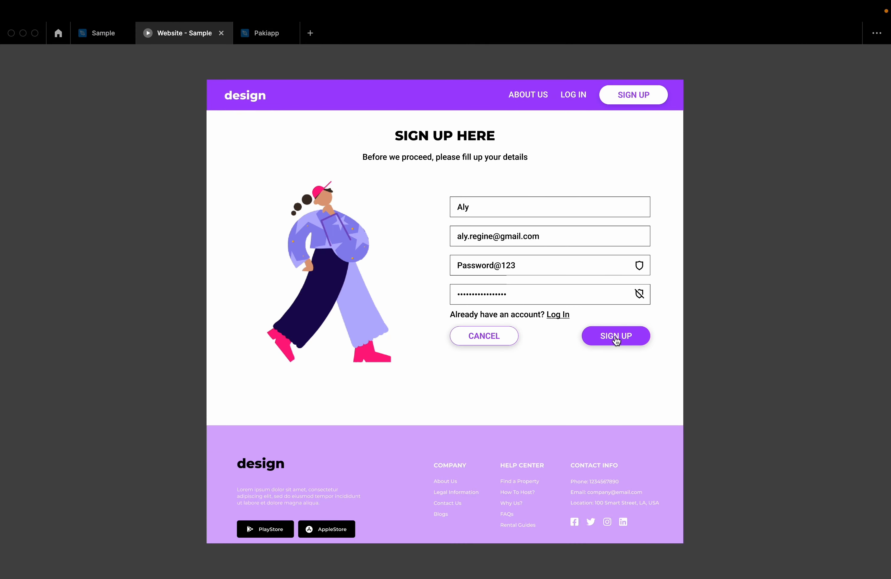
left_click(616, 338)
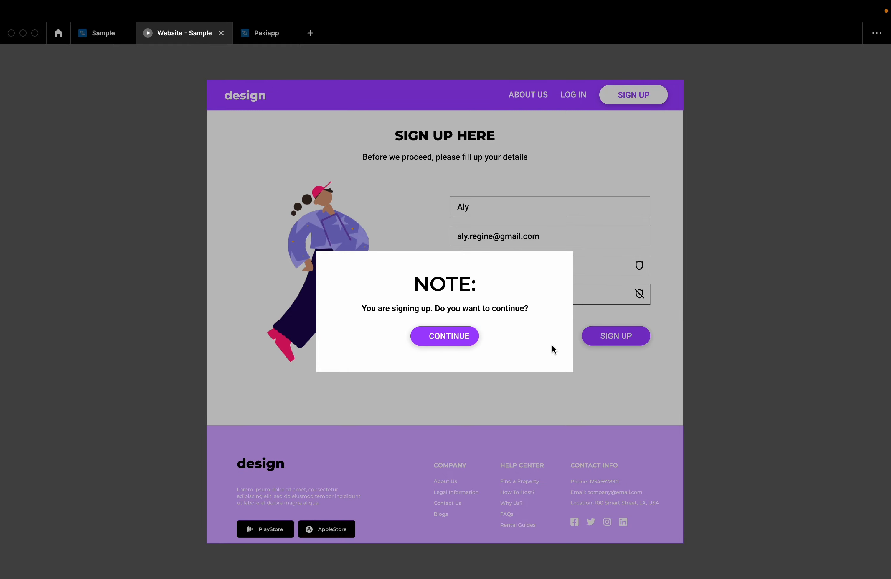
left_click(96, 39)
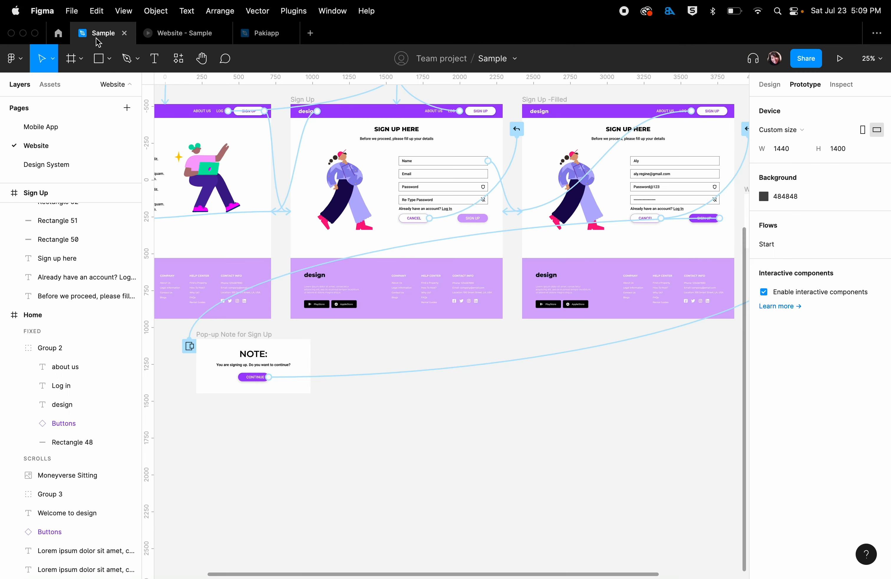
- Delete the Open overlay interaction linking the Sign Up -Filled frame's SIGN UP button to the pop-up note
left_click(284, 285)
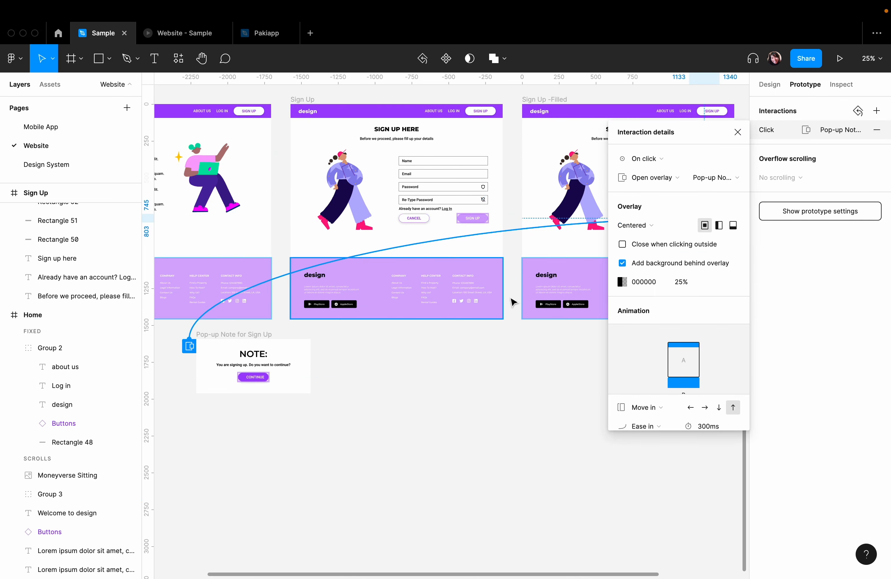
left_click(878, 130)
left_click(418, 478)
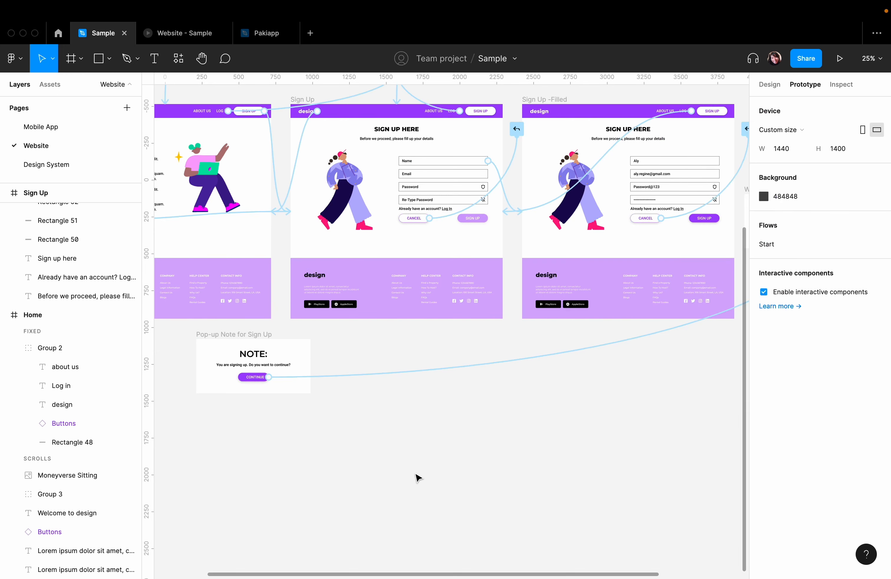
- Connect the Sign Up -Filled frame's SIGN UP button to the Pop-up Note for Sign Up frame with an Open overlay action
left_click(714, 220)
left_click_drag(719, 218, 256, 350)
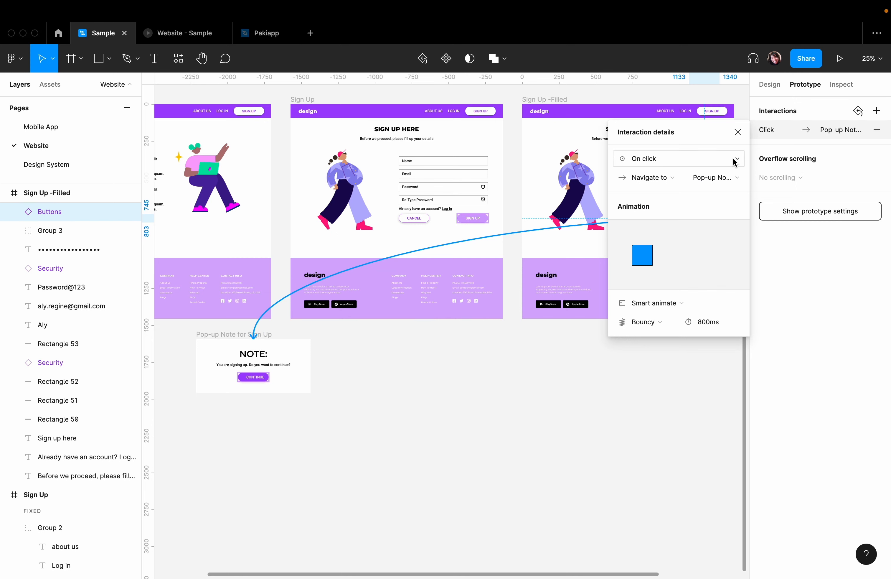
left_click(674, 180)
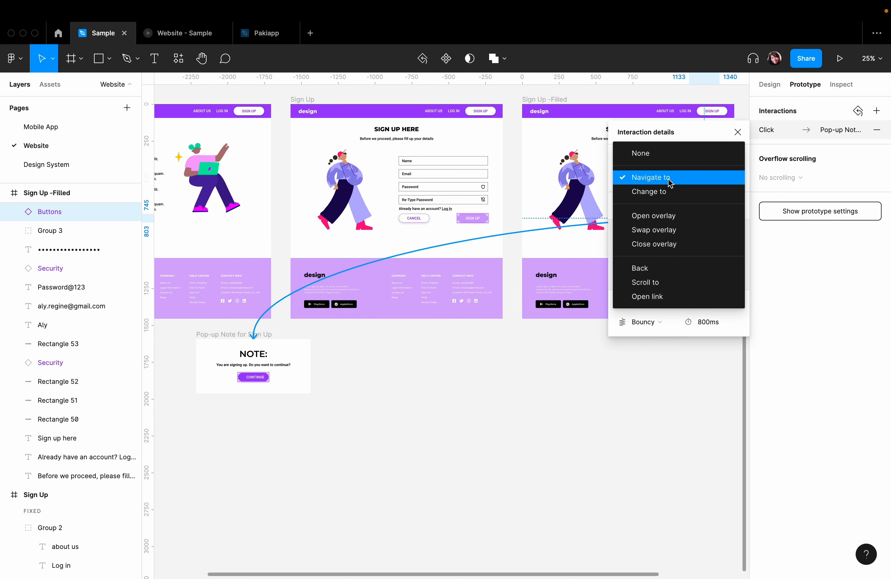
left_click(666, 213)
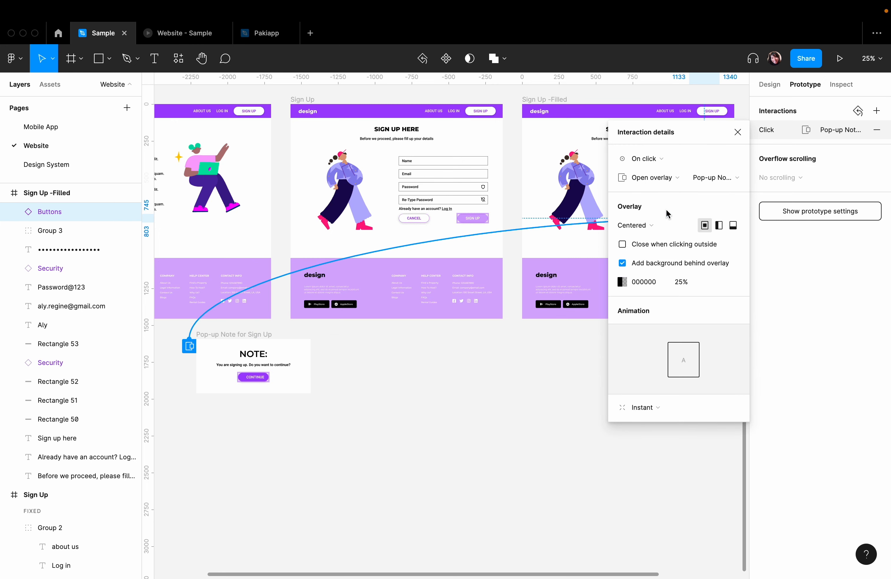
- Try the left and bottom center positions for the pop-up note overlay and return it to Centered
left_click(720, 224)
left_click(733, 226)
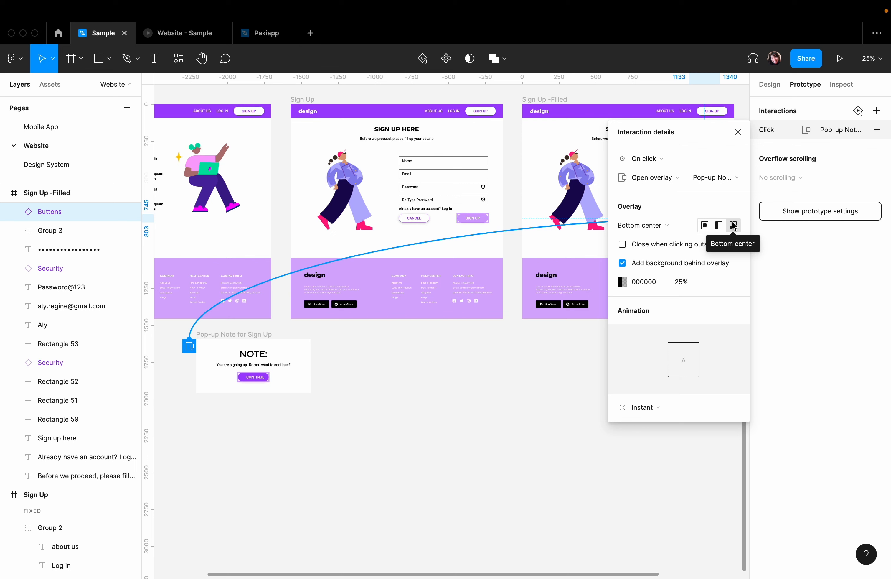
left_click(707, 226)
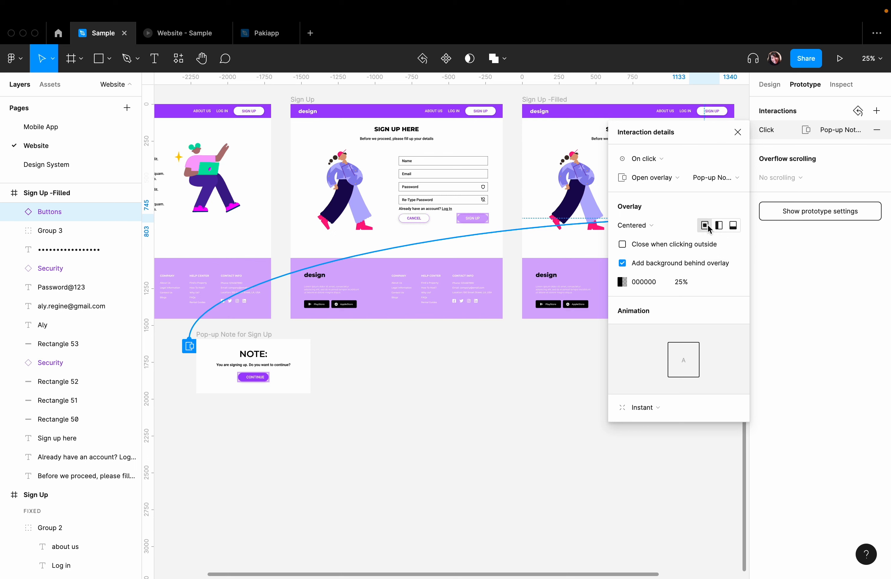
- Set the pop-up note overlay's position to Manual and close the interaction details
left_click(653, 225)
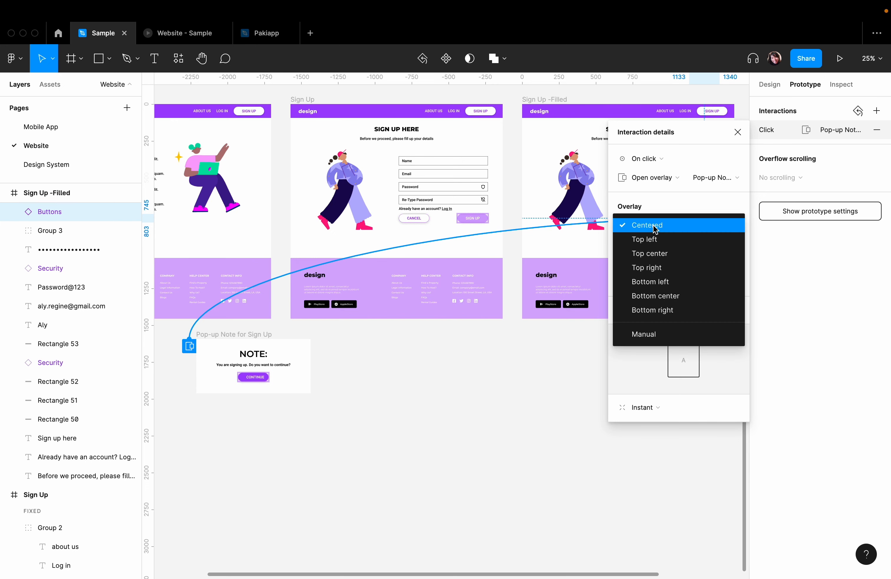
left_click(661, 336)
left_click(524, 364)
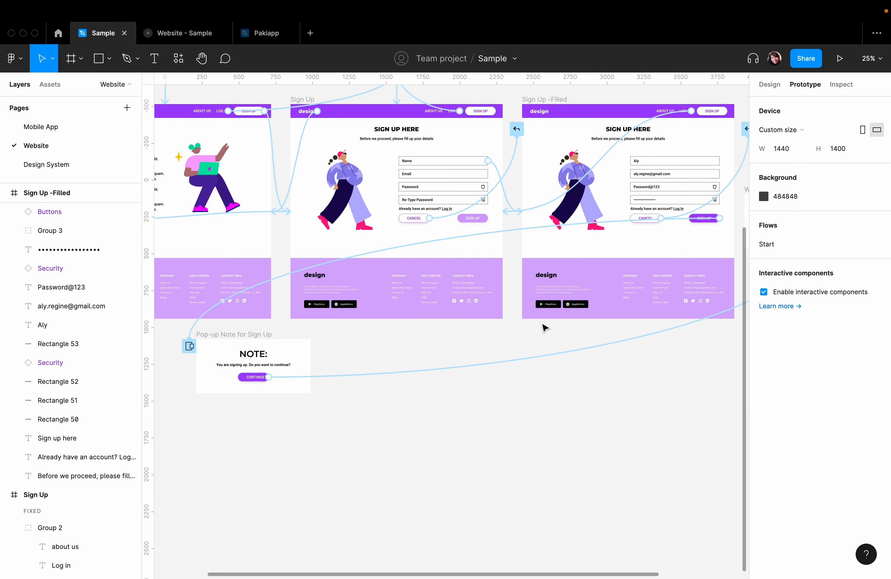
left_click(337, 376)
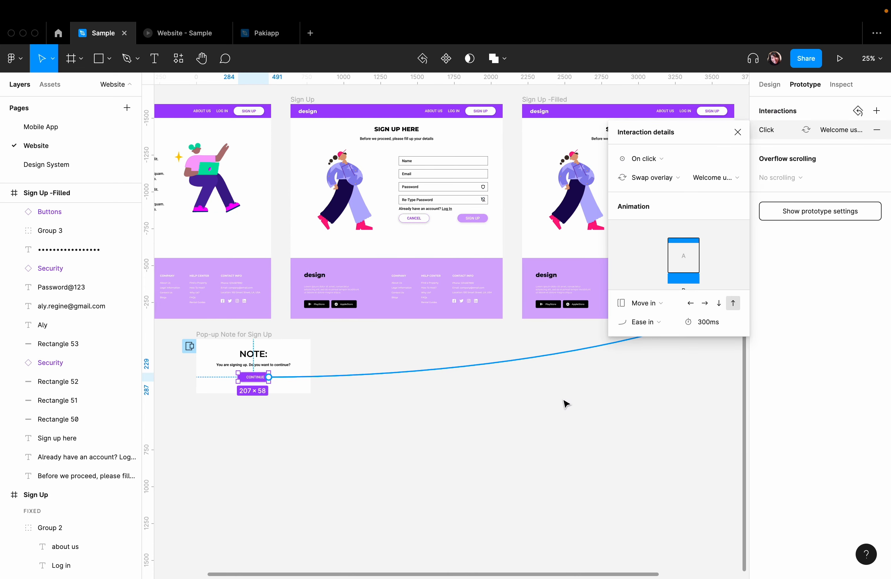
left_click_drag(570, 392, 299, 420)
left_click_drag(354, 401, 567, 367)
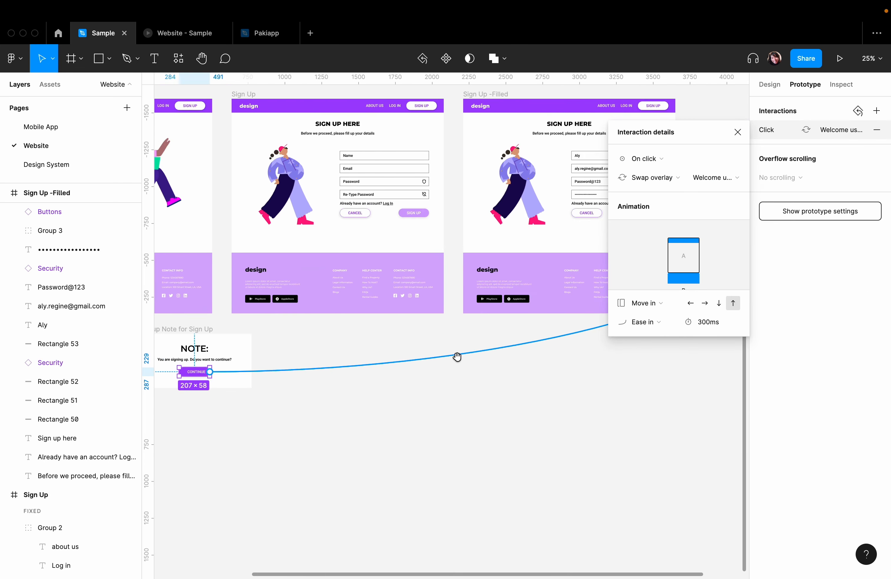
left_click_drag(405, 373, 387, 403)
left_click_drag(467, 420, 402, 409)
left_click(289, 420)
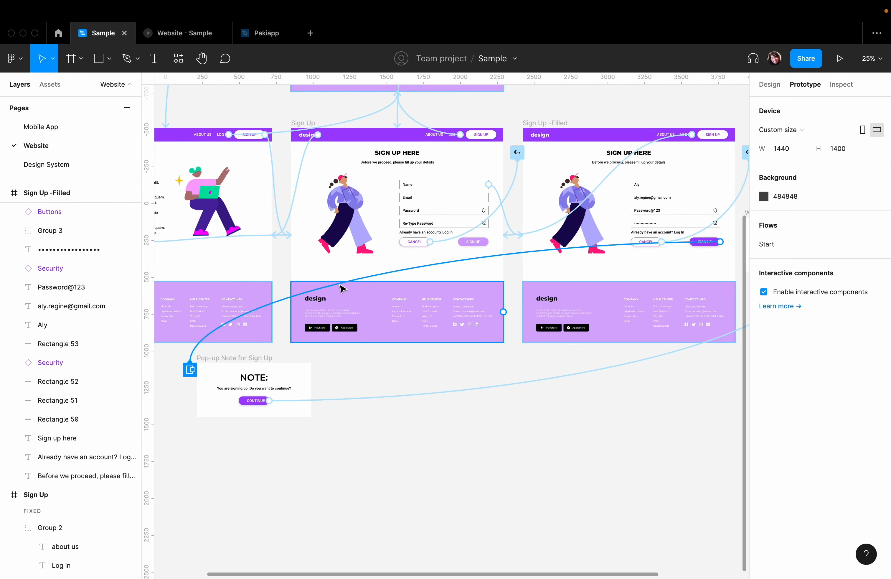
- Reopen the SIGN UP button's overlay interaction and place the pop-up note over the middle of the Sign Up -Filled frame
left_click(341, 284)
scroll(360, 404, "right", 10)
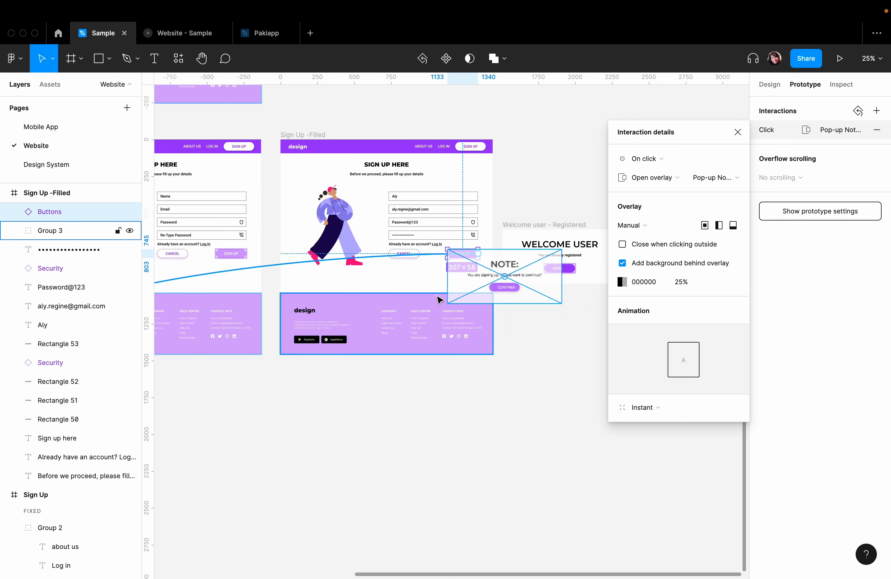
left_click_drag(518, 264, 402, 237)
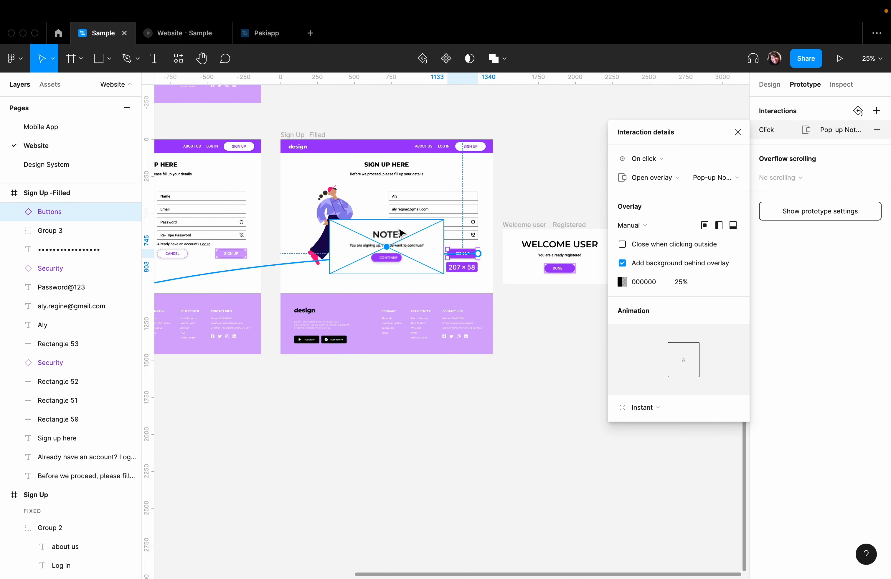
- Set the overlay to Centered with Close when clicking outside enabled, and test dismissing the note in the prototype preview
left_click(641, 226)
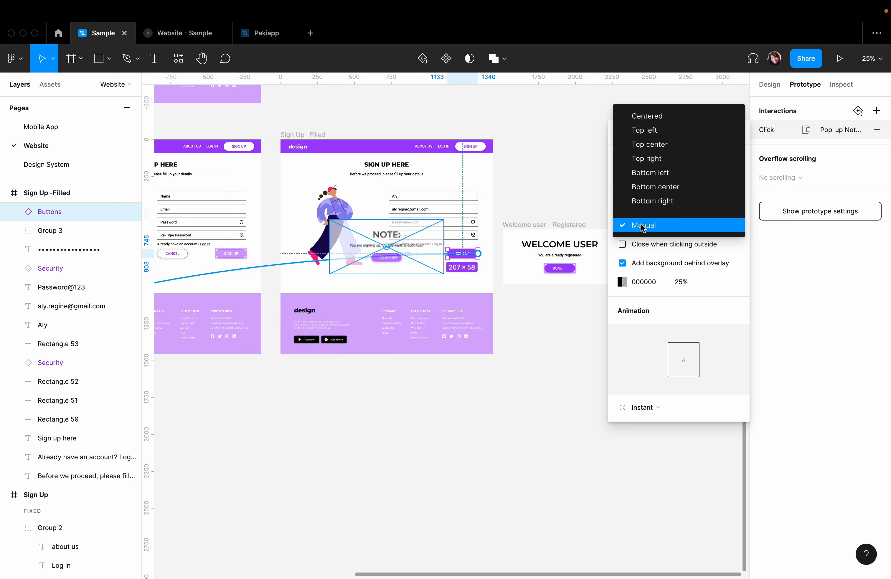
left_click(633, 119)
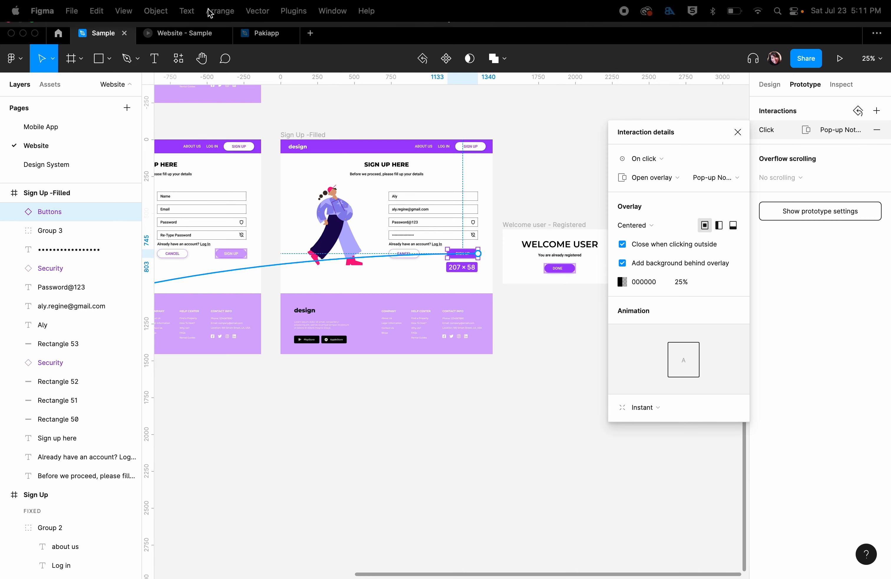
left_click(158, 34)
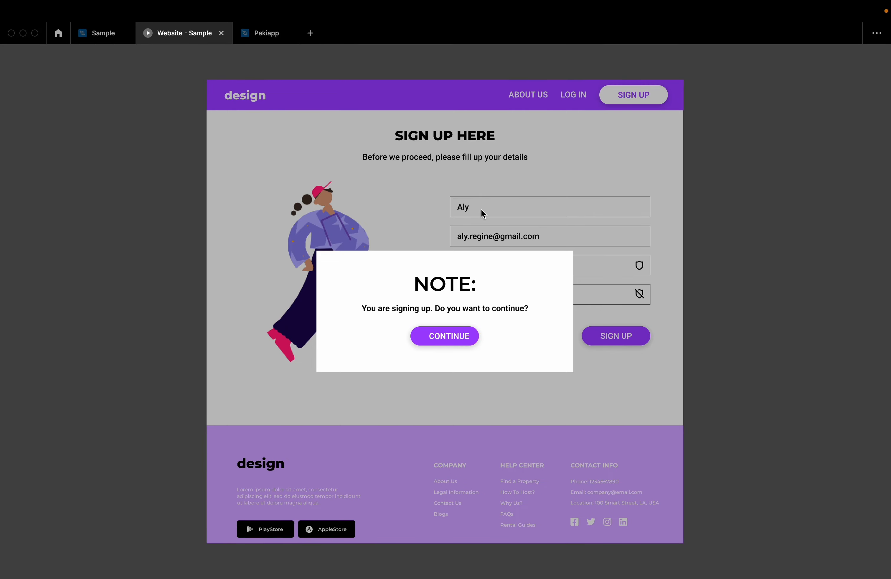
left_click(483, 213)
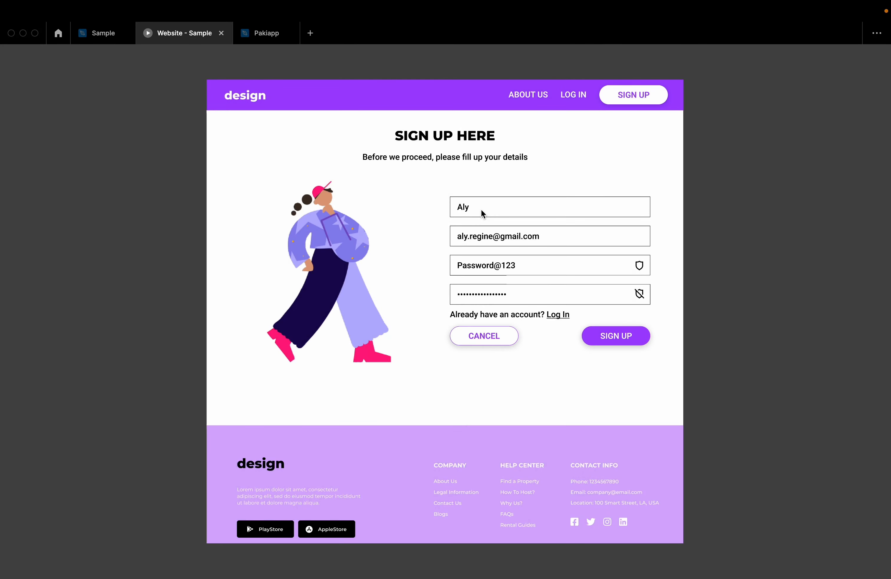
left_click(95, 35)
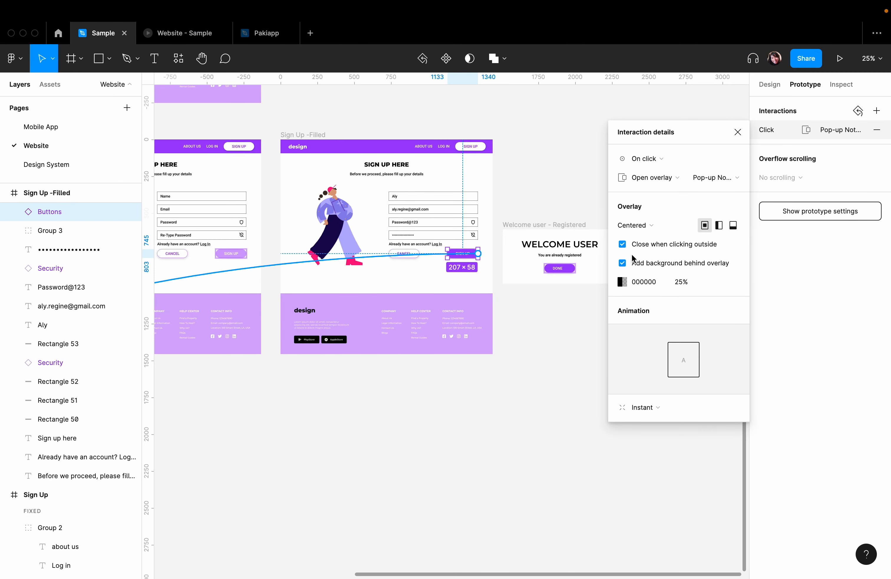
- Disable Close when clicking outside for the pop-up note overlay and test the area around the note in the prototype preview
left_click(622, 244)
left_click(176, 33)
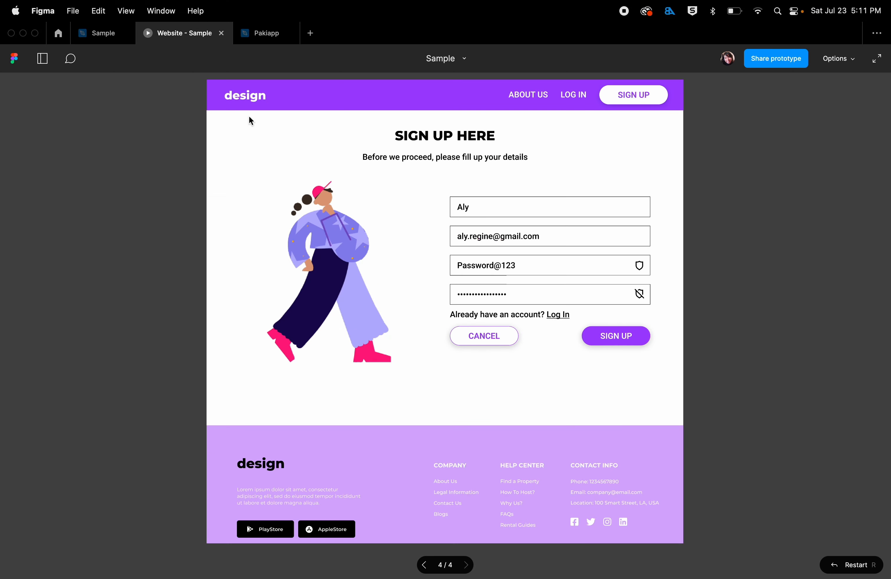
left_click(639, 340)
left_click(363, 201)
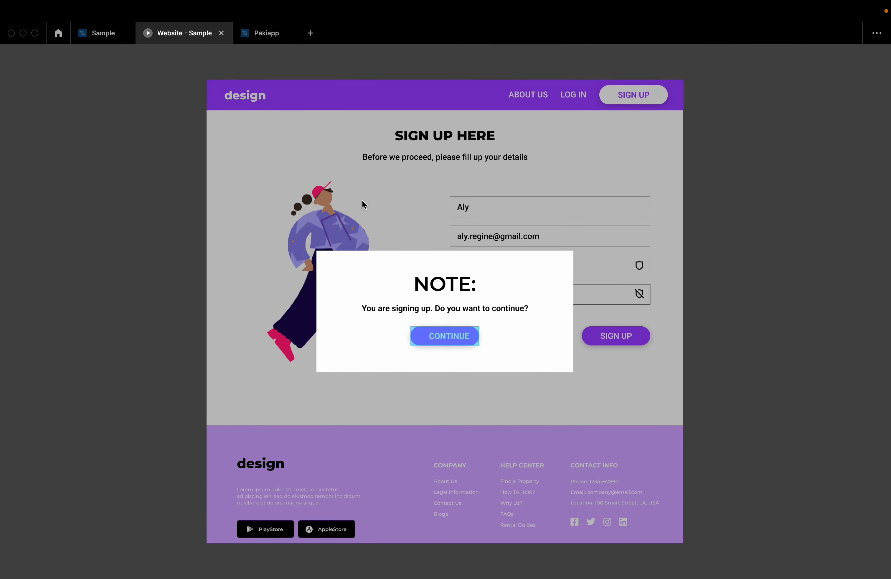
left_click(557, 319)
left_click(598, 374)
left_click(547, 258)
left_click(107, 40)
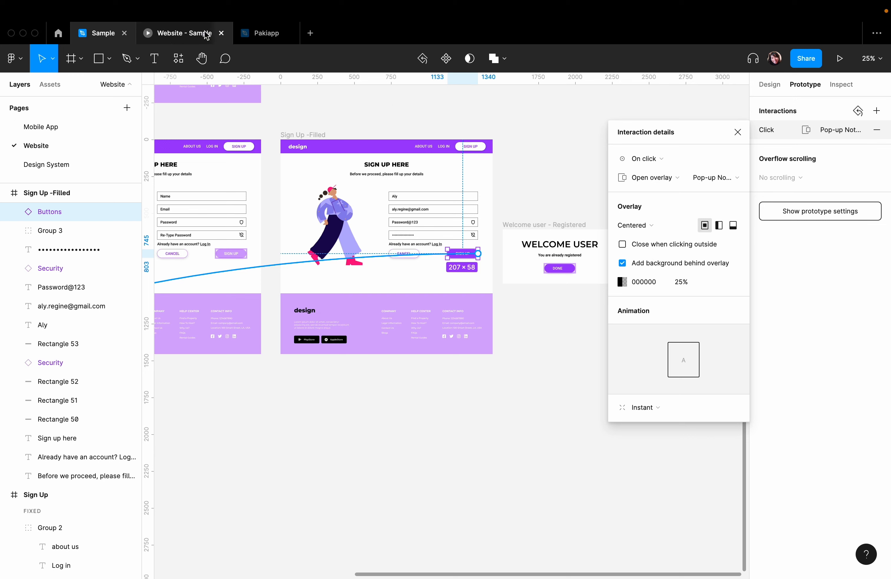
- Compare the pop-up note in the preview with and without Add background behind overlay, and re-enable the option
left_click(167, 36)
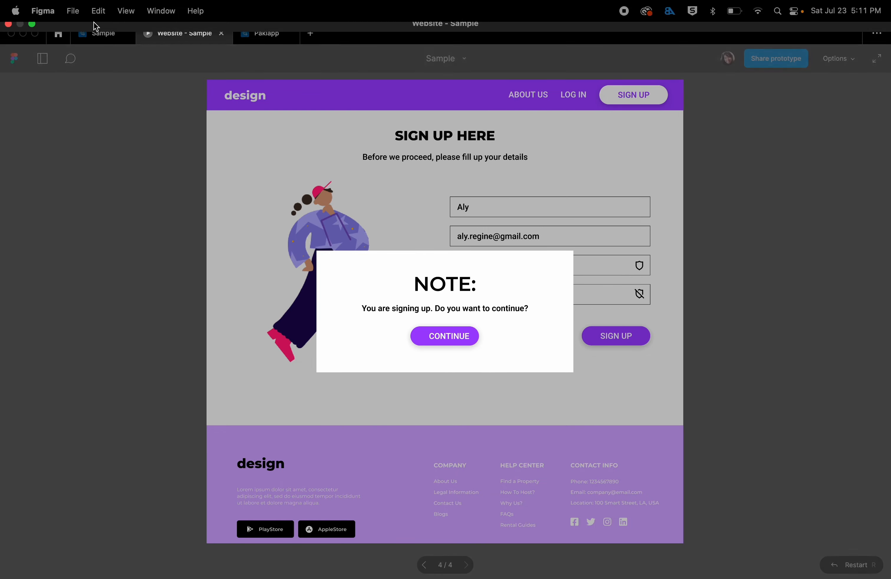
left_click(94, 34)
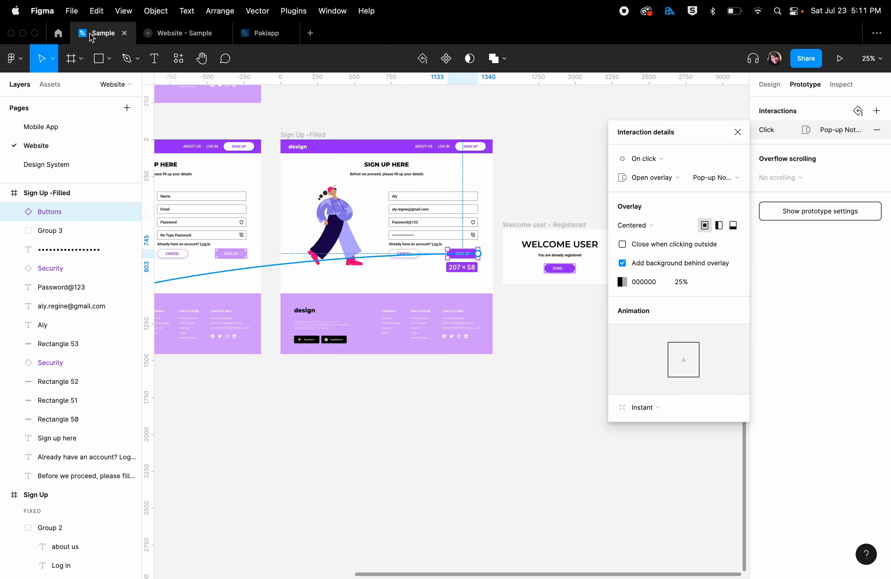
left_click(623, 262)
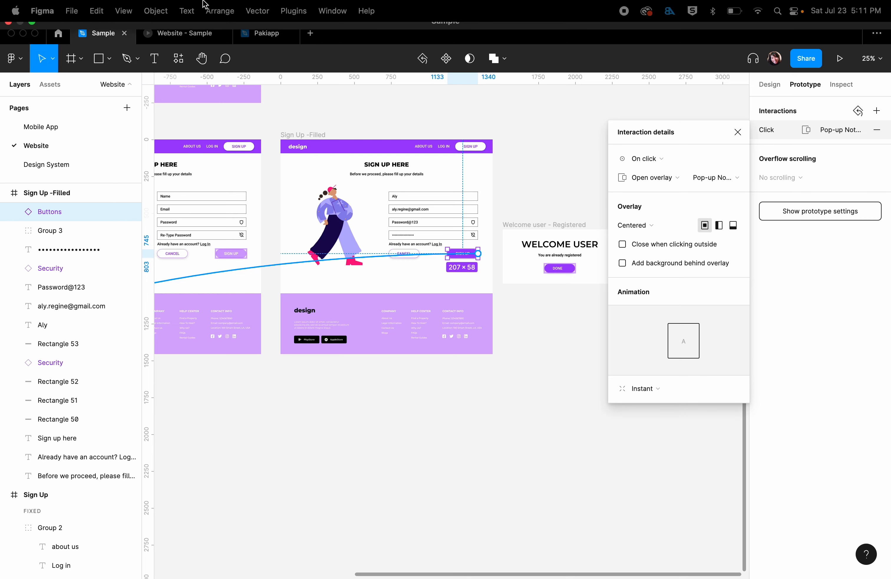
left_click(168, 35)
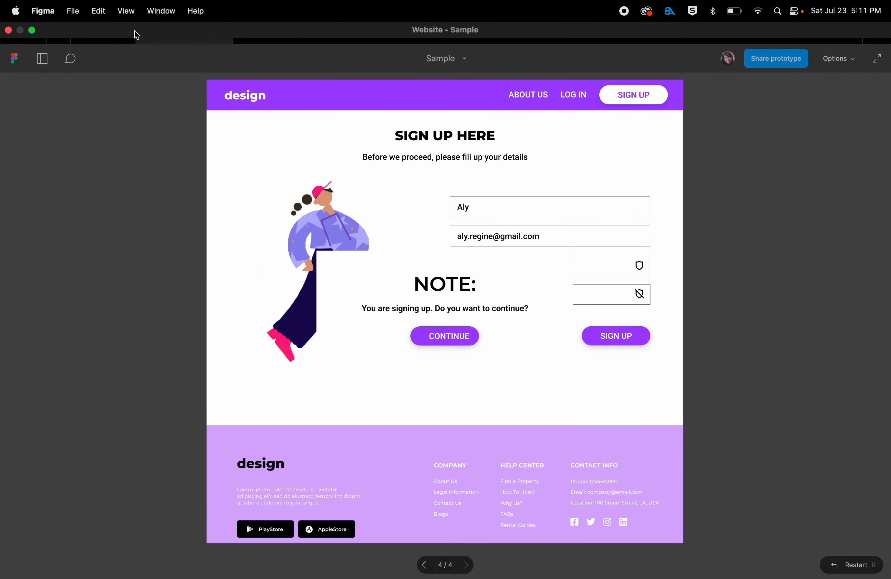
left_click(87, 34)
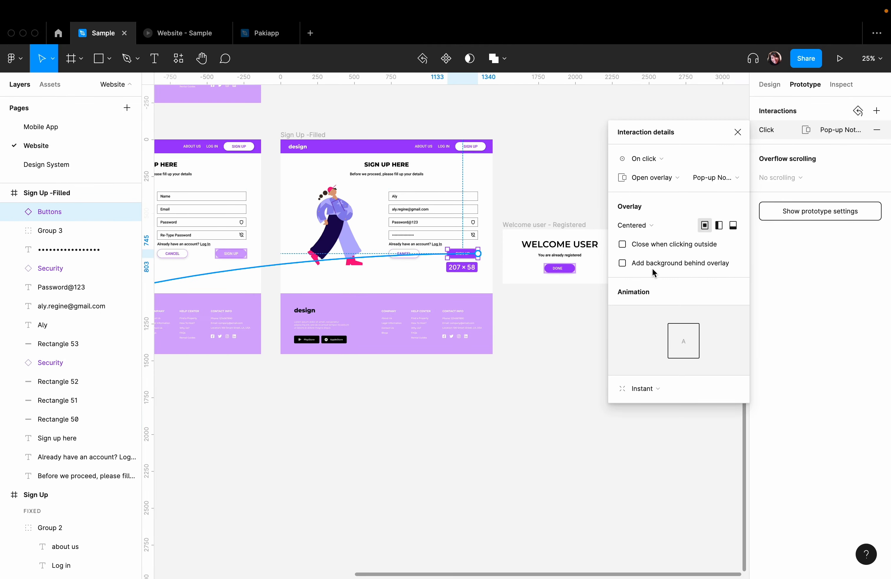
left_click(642, 264)
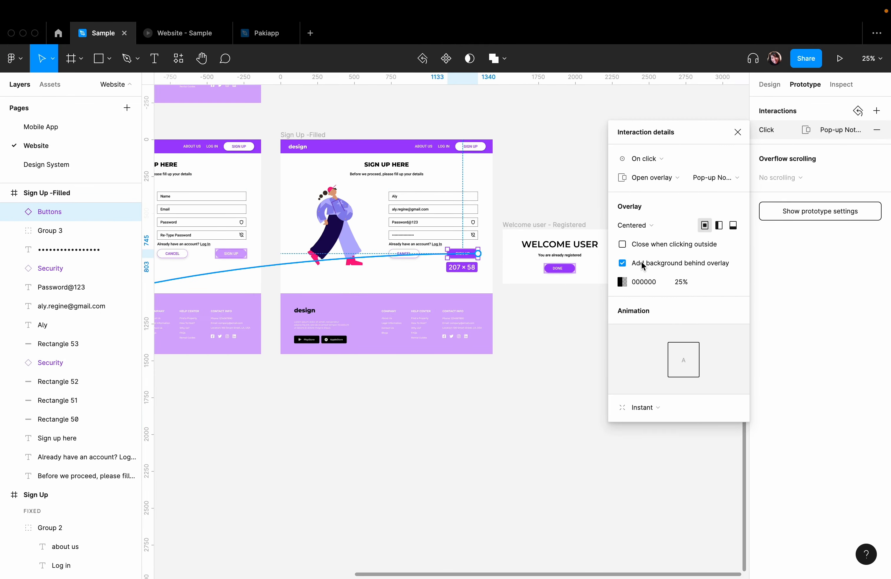
- Set the overlay background's opacity to 100% and check the pop-up note in the prototype preview
left_click(689, 284)
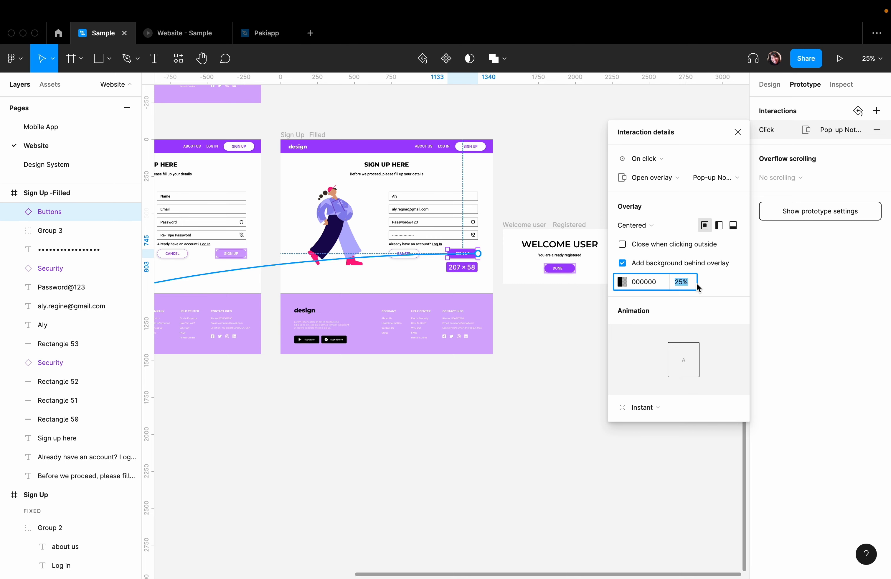
type("100")
key("Return")
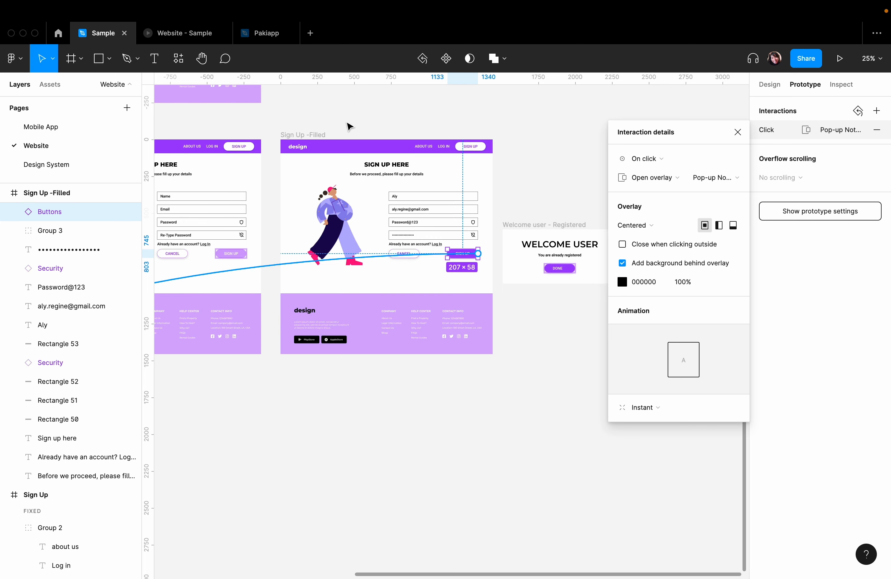
left_click(190, 36)
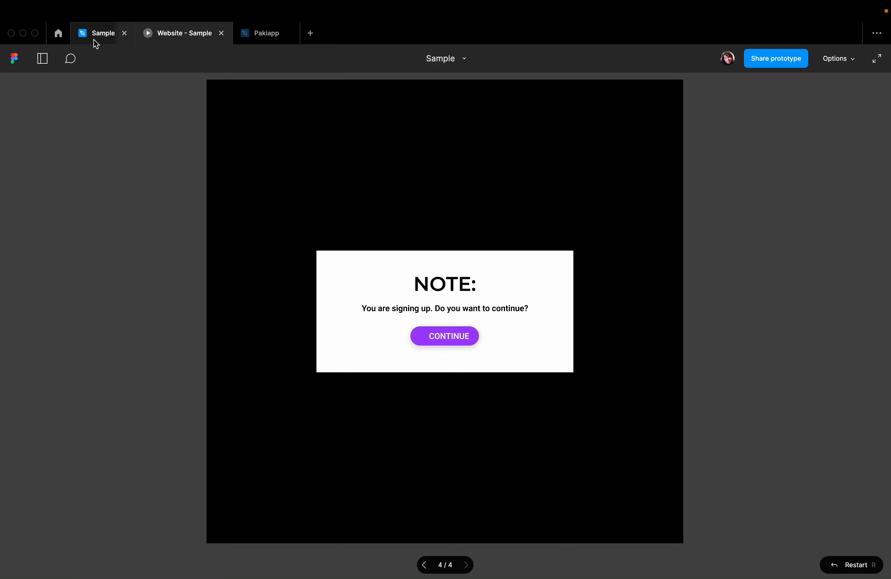
left_click(95, 36)
- Set the overlay background's opacity to 10% and check the pop-up note in the prototype preview
left_click(683, 286)
type("10")
key("Return")
left_click(168, 37)
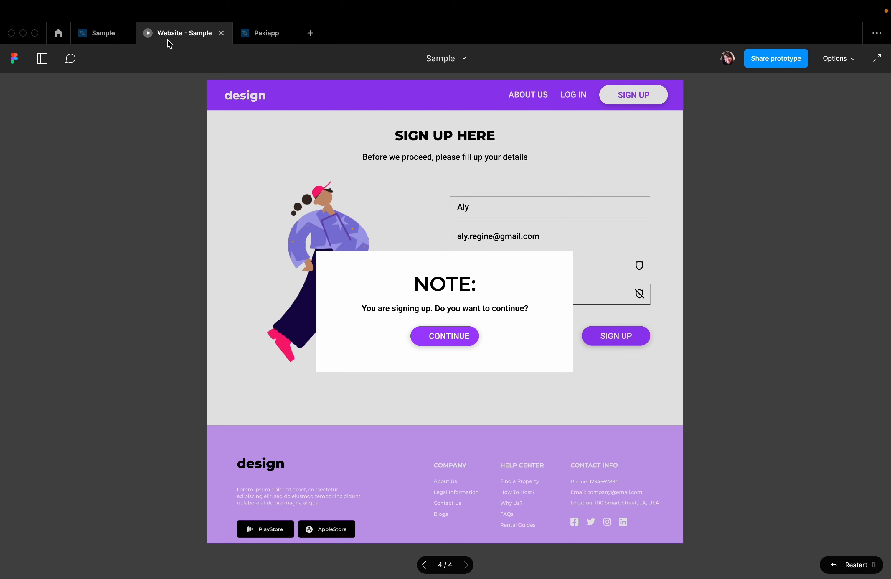
left_click(115, 37)
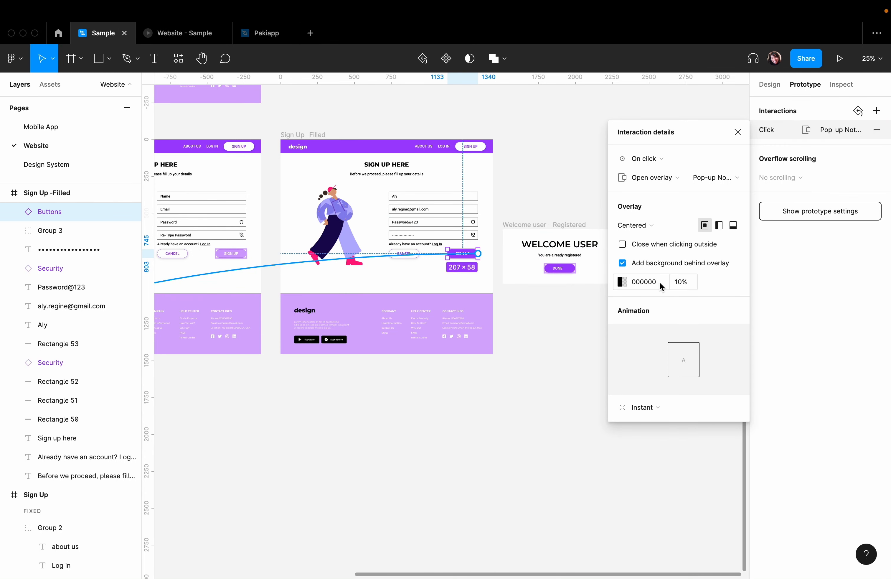
- Set the overlay background's opacity to 25% and check the pop-up note in the prototype preview
left_click(691, 282)
type("25")
key("Return")
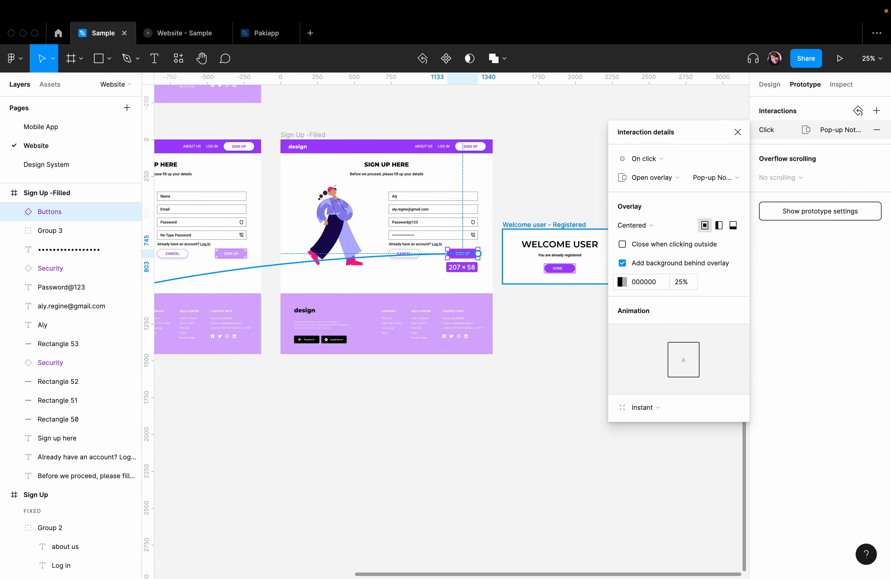
left_click(172, 33)
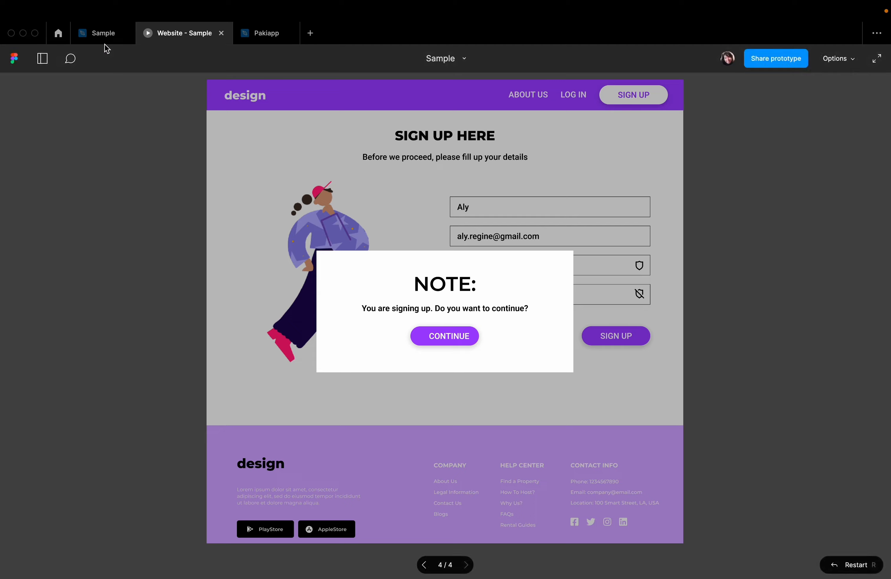
left_click(101, 34)
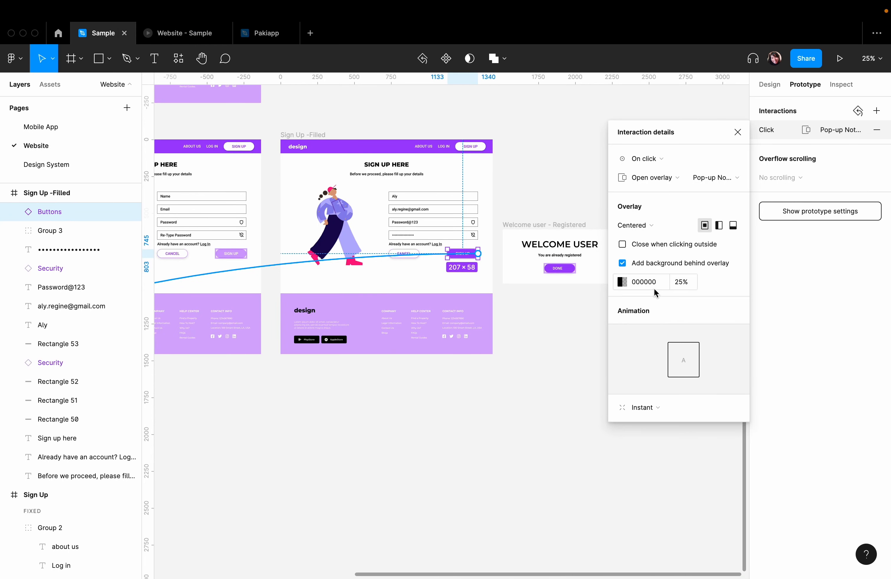
- Look at the colour picker for the overlay background and close it without changing the colour
left_click(622, 282)
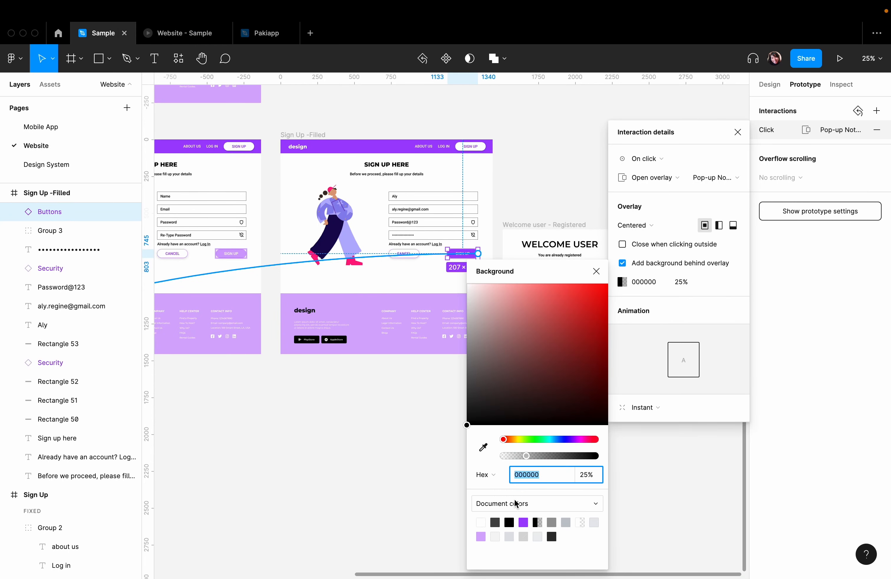
left_click(747, 301)
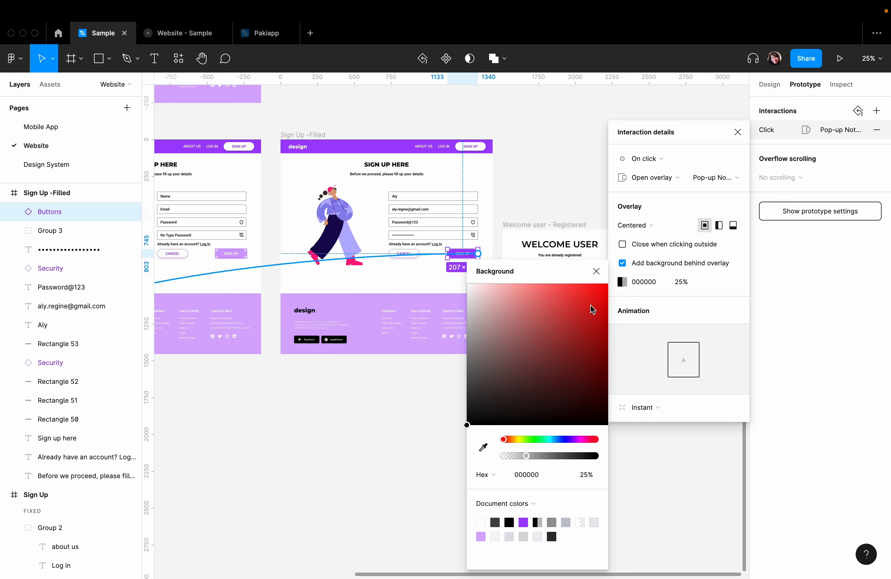
left_click(596, 271)
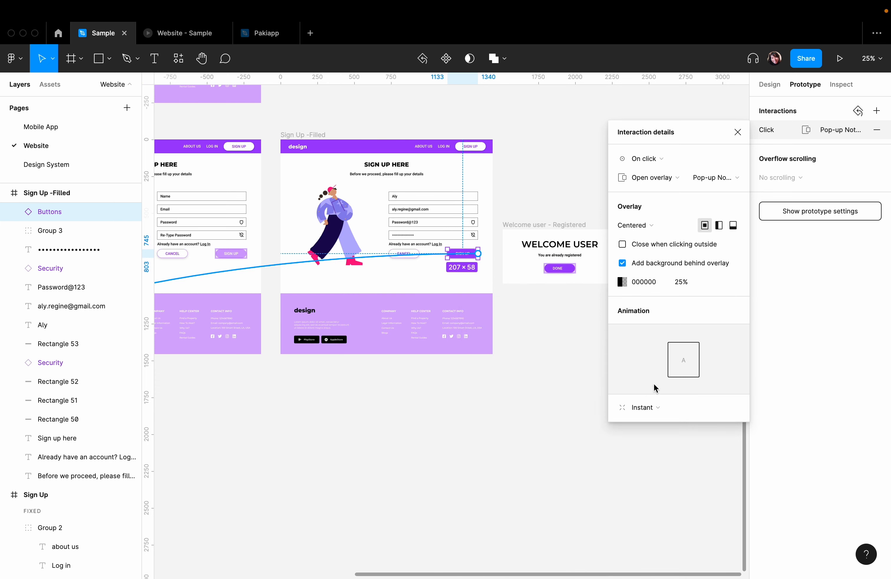
- Set the pop-up note overlay's animation to Move in, upward direction, with Ease in easing
left_click(655, 407)
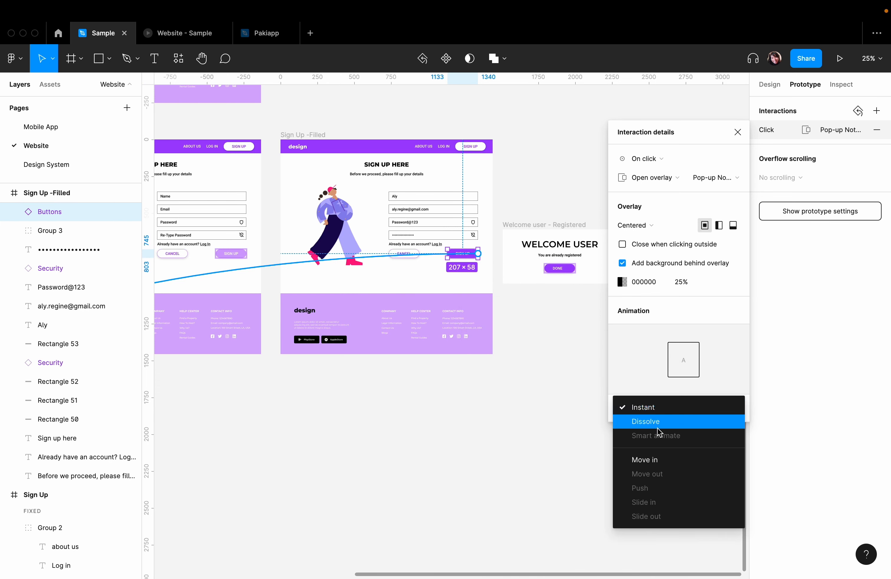
left_click(659, 459)
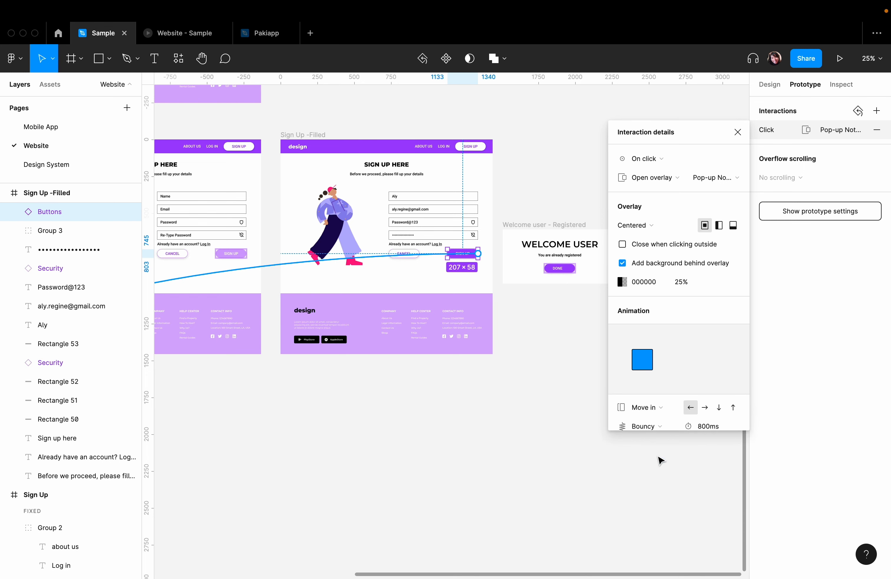
left_click(733, 407)
scroll(680, 407, "down", 1)
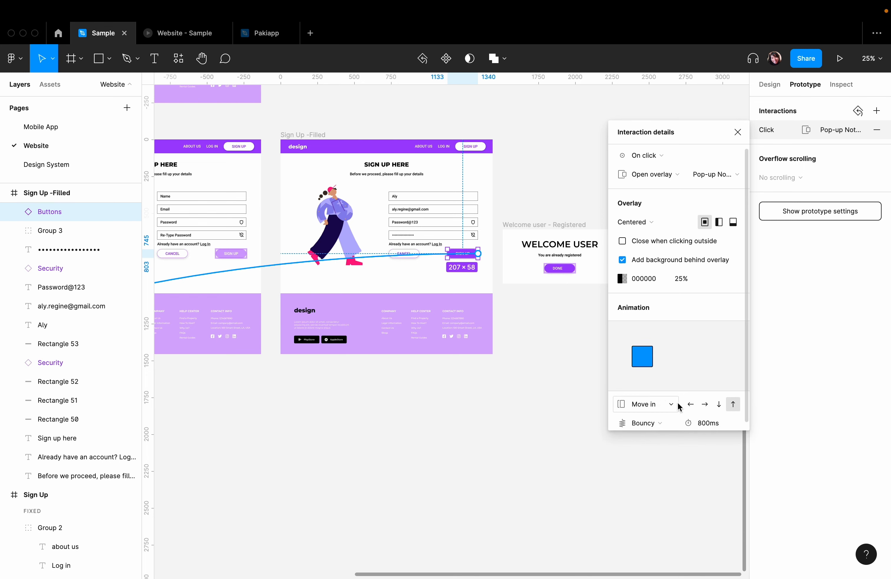
scroll(679, 407, "down", 1)
left_click(643, 416)
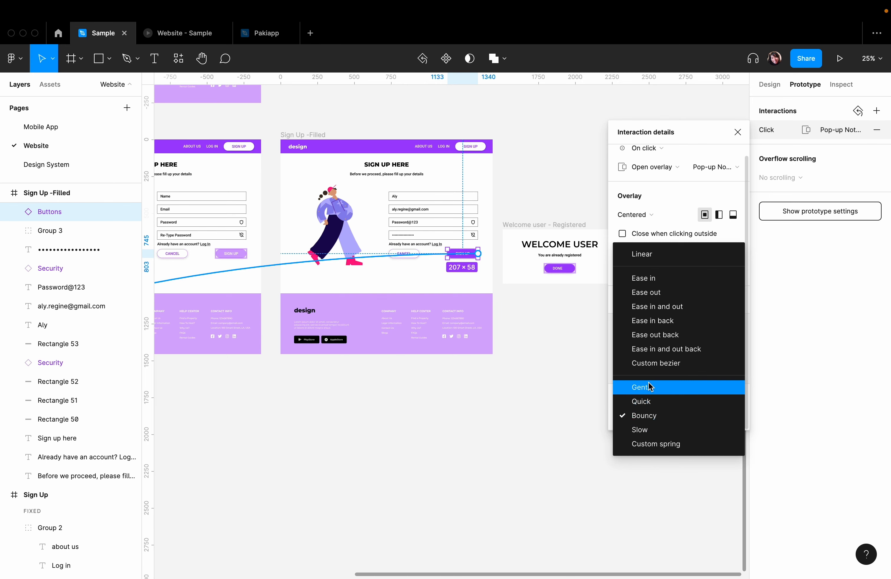
left_click(643, 279)
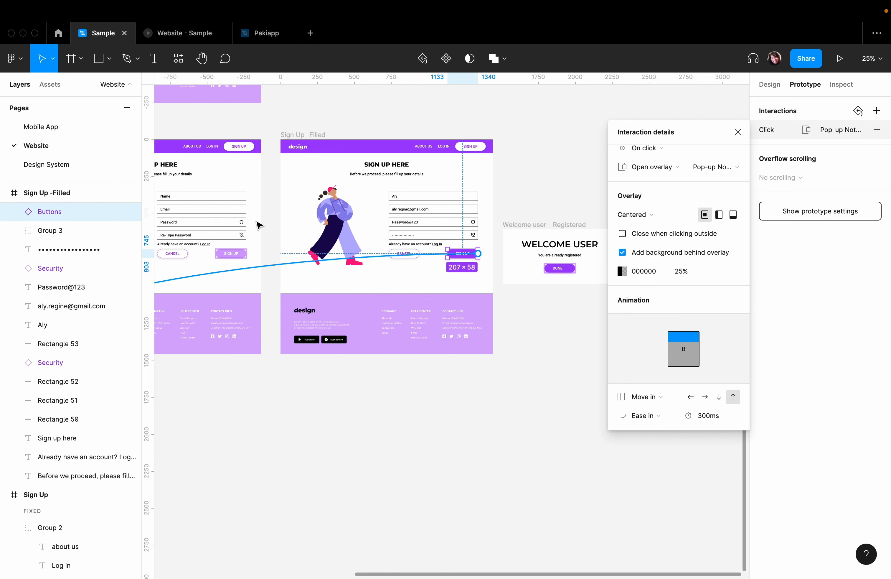
- In the prototype preview, complete the current overlay flow and reopen the pop-up note from Sign Up to check its Move in animation
left_click(163, 38)
left_click(629, 366)
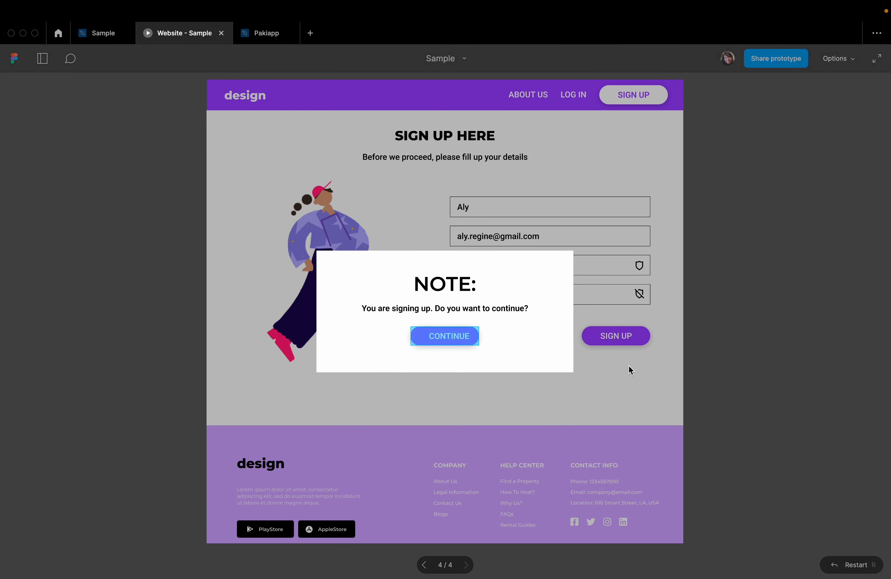
left_click(537, 258)
left_click(376, 143)
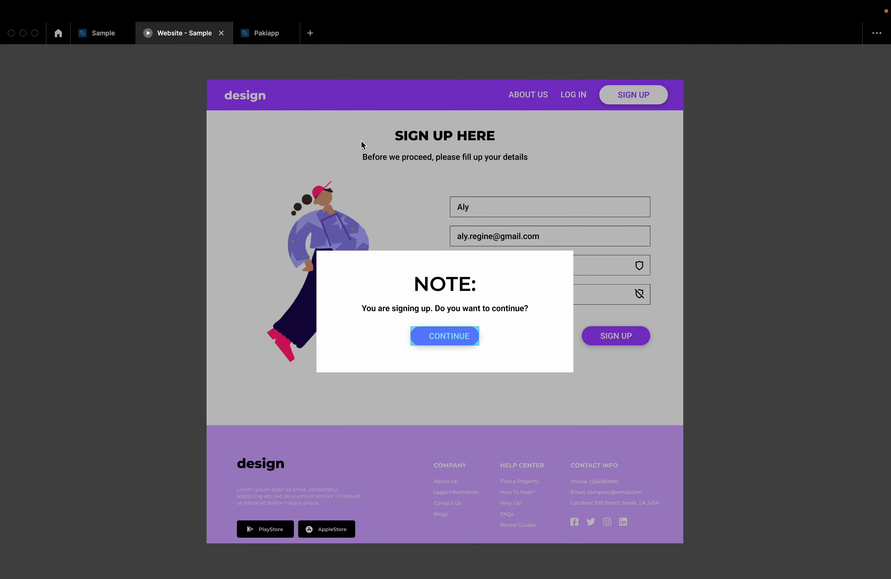
left_click(237, 103)
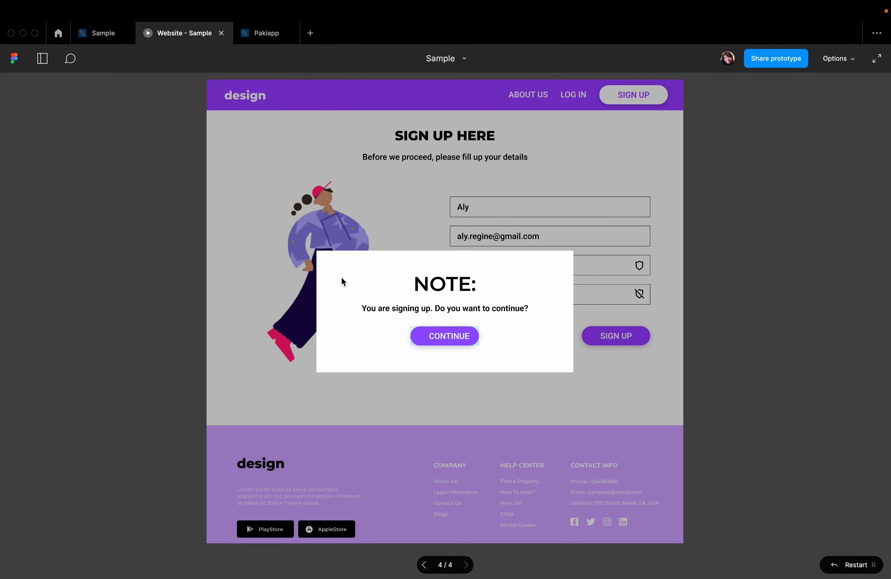
left_click(460, 344)
left_click(455, 342)
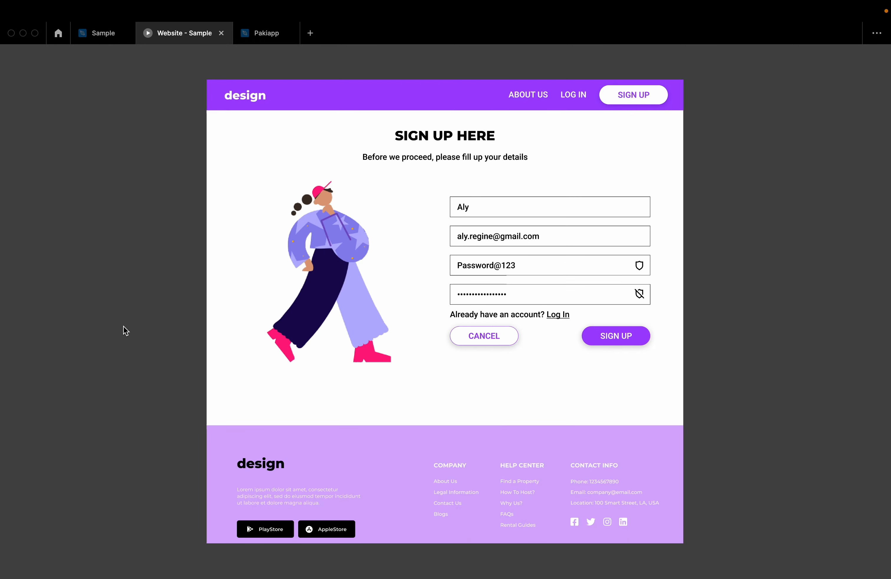
left_click(626, 334)
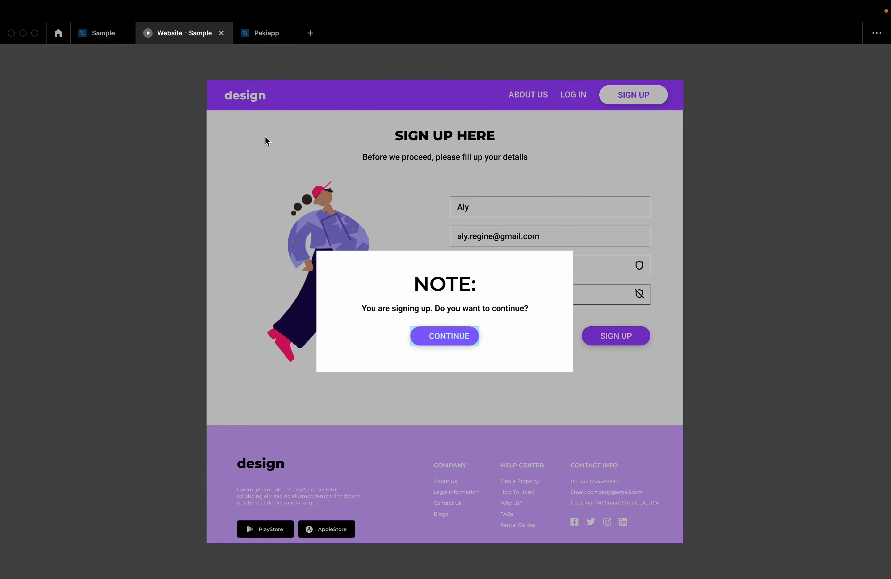
- Inspect the interaction from the pop-up note's Continue button, including its list of available actions
left_click(88, 43)
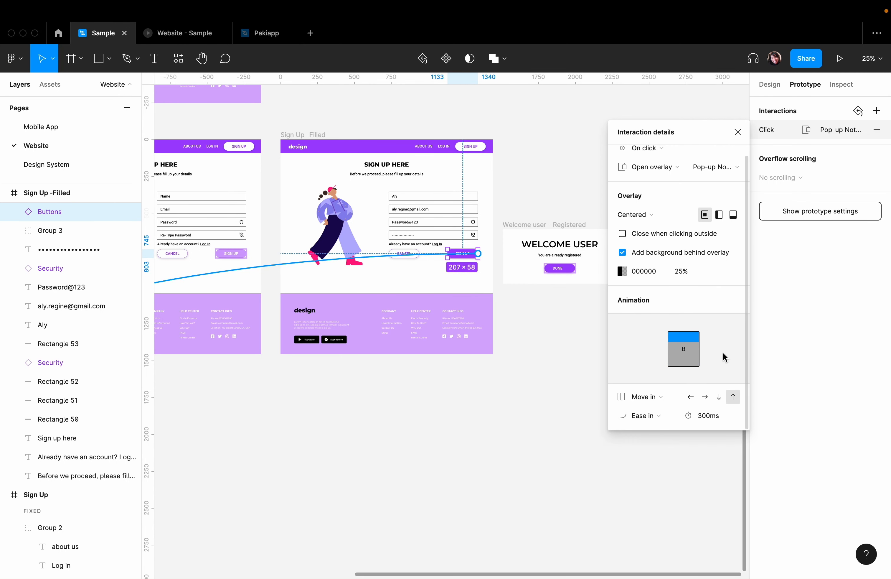
left_click(538, 414)
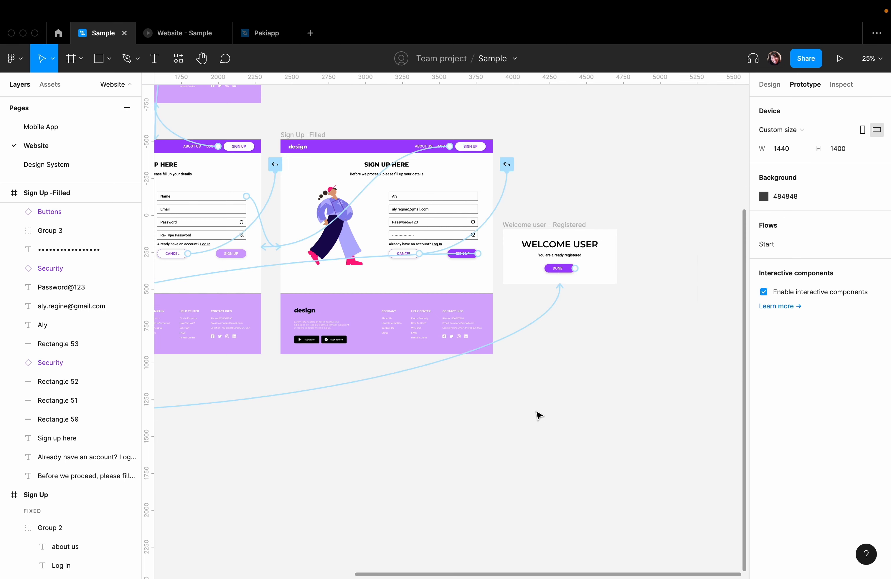
scroll(380, 411, "left", 5)
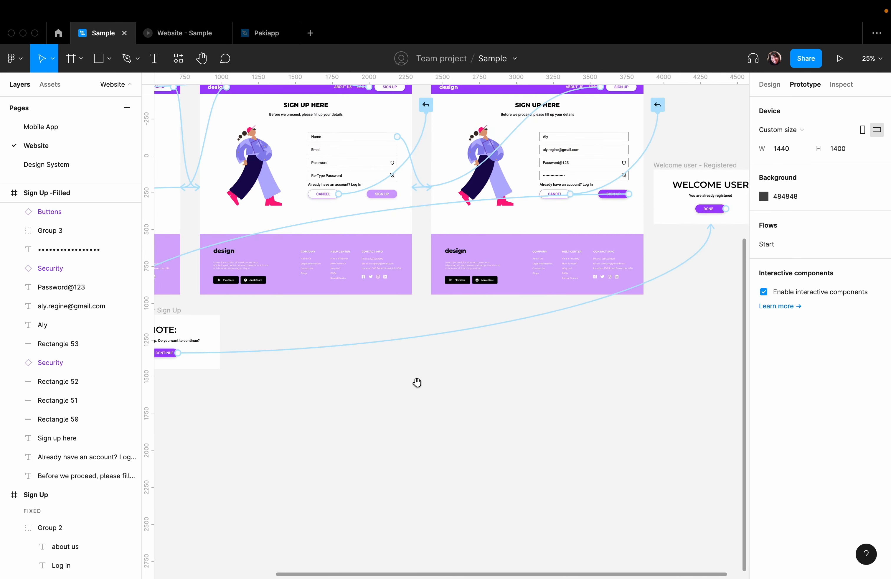
left_click(422, 357)
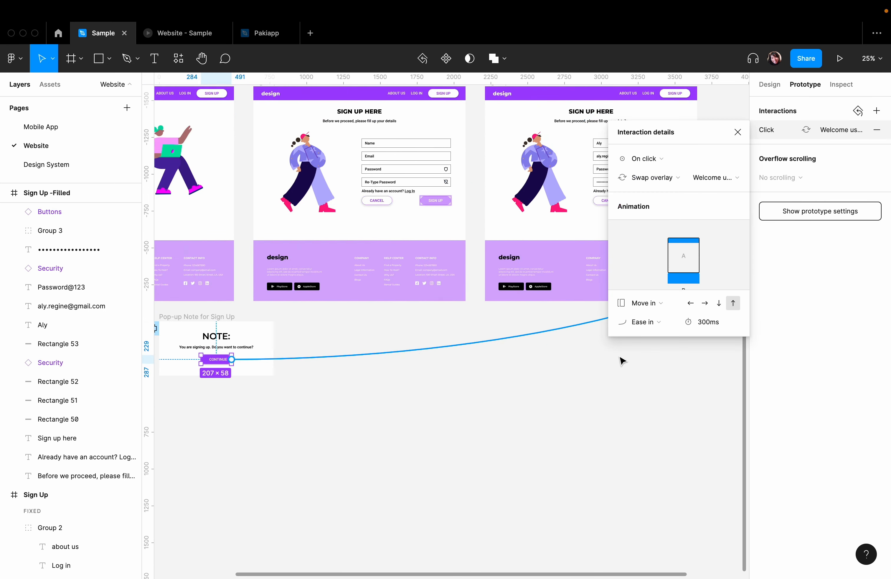
left_click(637, 180)
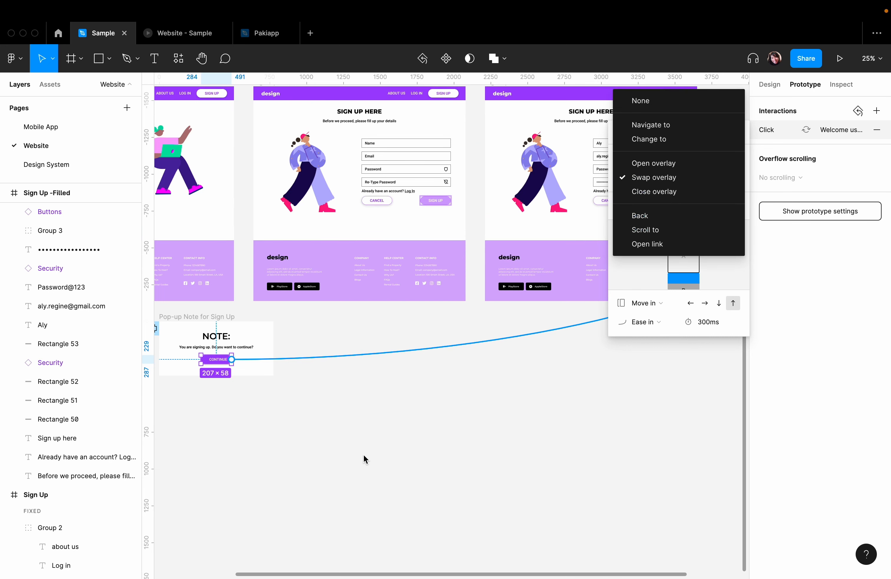
left_click(352, 460)
left_click(576, 428)
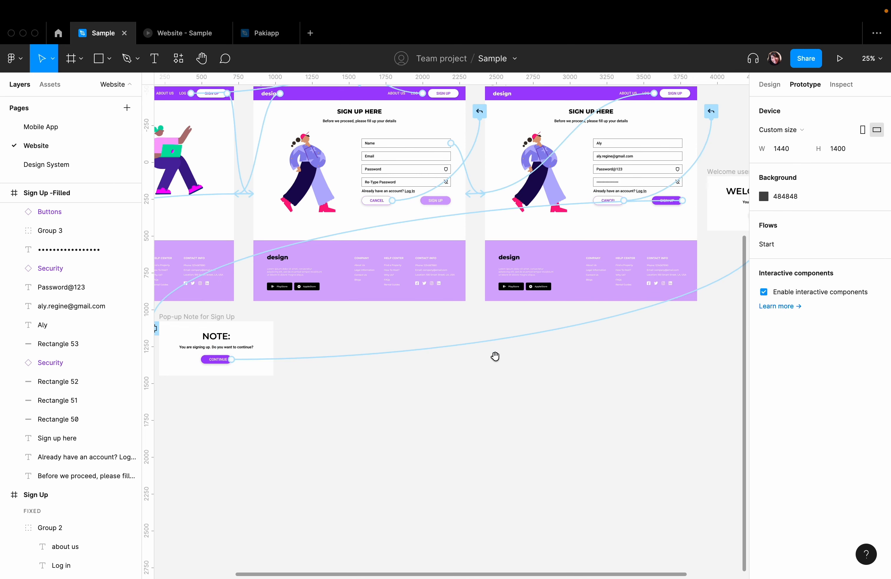
- Locate the pop-up note's connections on the canvas and test its Continue button in the prototype preview
left_click_drag(482, 386, 391, 354)
scroll(391, 354, "left", 4)
scroll(391, 354, "up", 2)
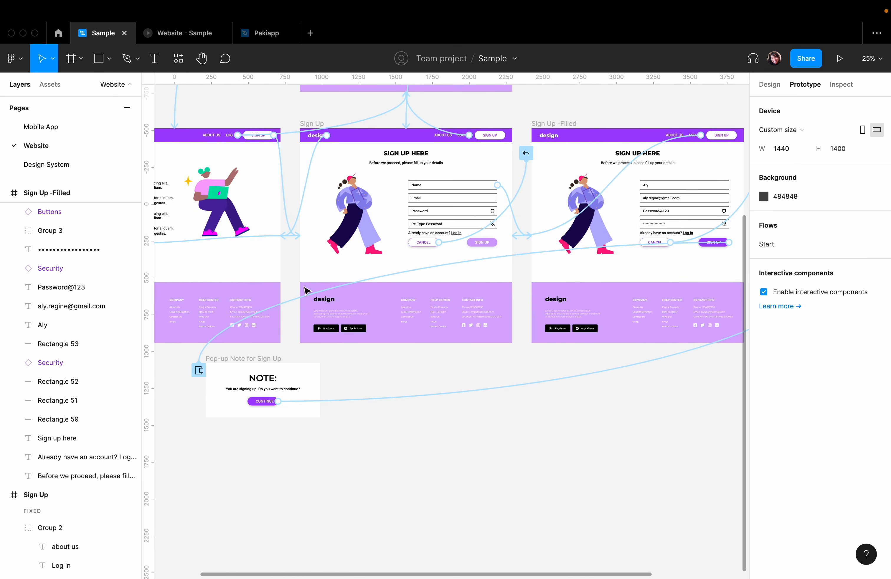
left_click(178, 33)
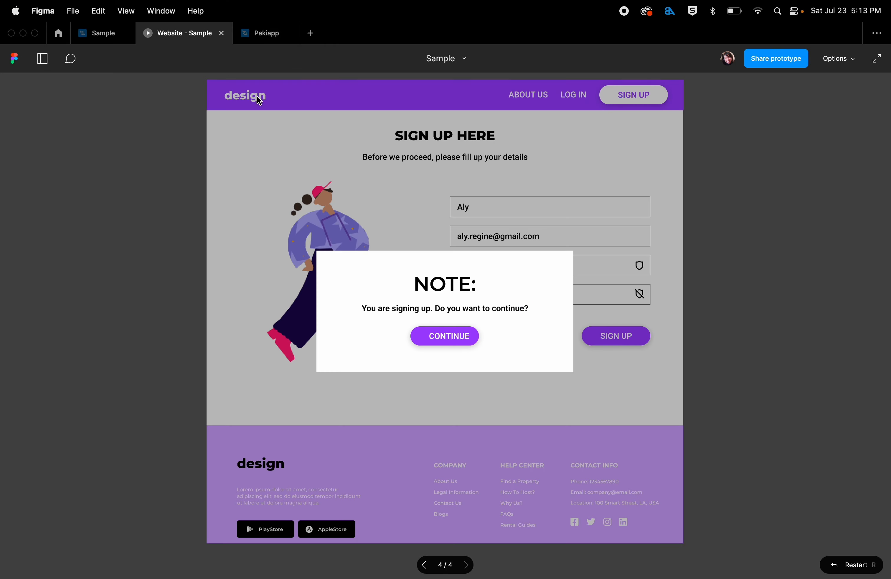
left_click(437, 336)
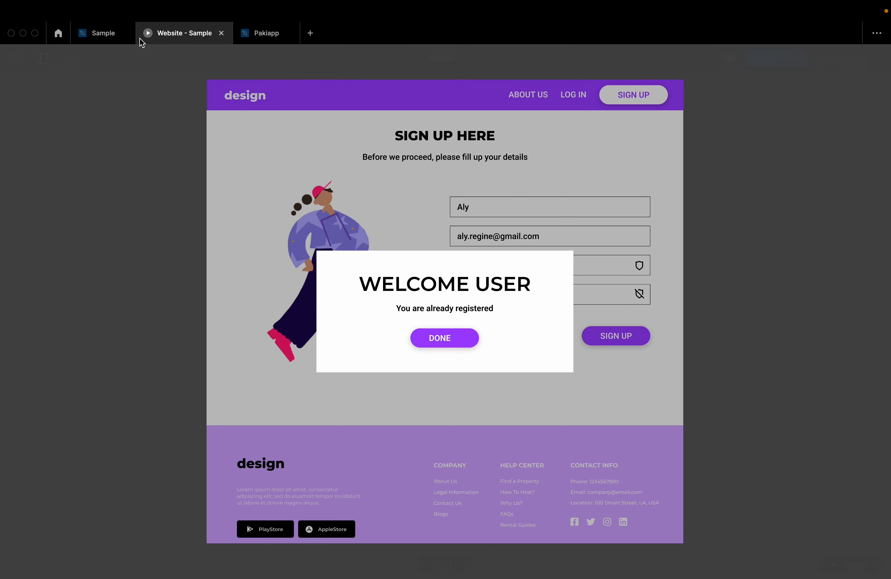
- Switch the Continue button's connection to Open overlay to compare its settings, and return it to Swap overlay
left_click(104, 33)
left_click_drag(472, 353, 349, 347)
left_click(445, 368)
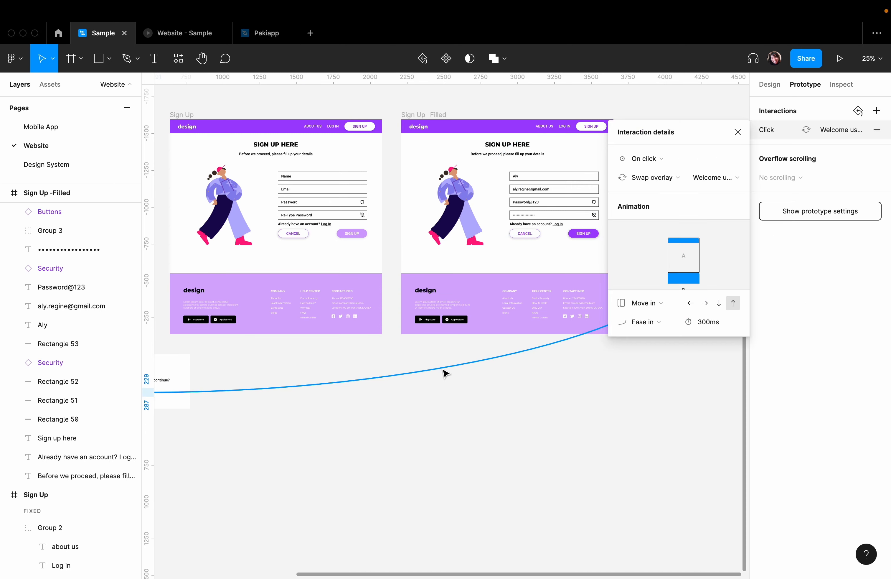
left_click(643, 178)
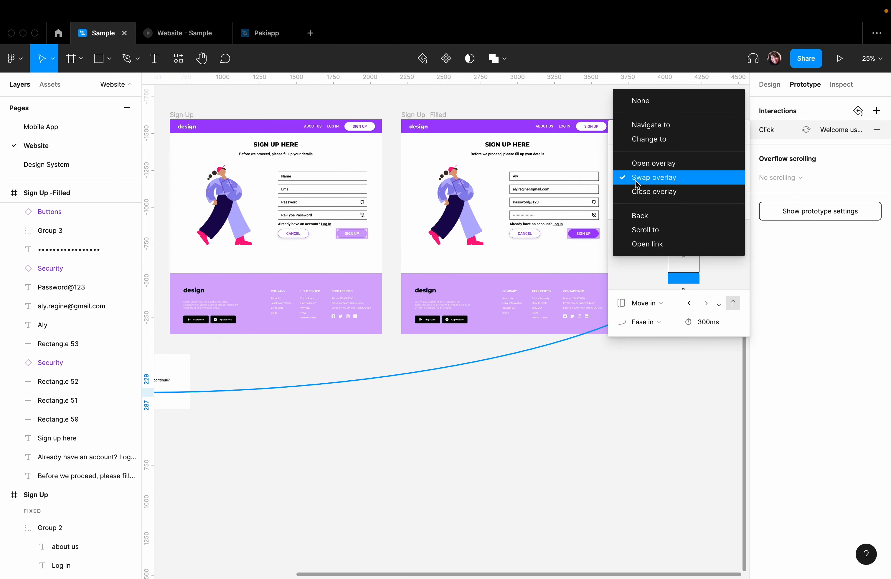
left_click(645, 161)
left_click(658, 179)
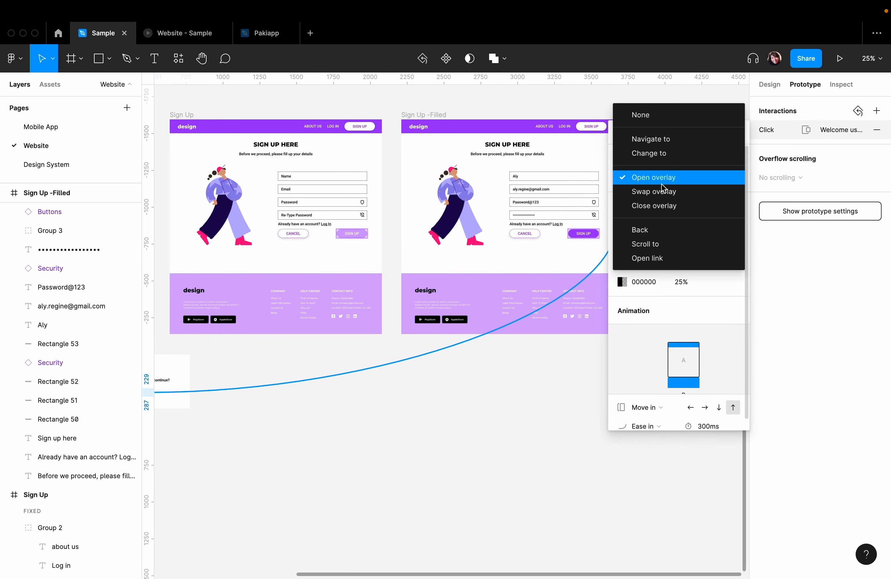
left_click(645, 192)
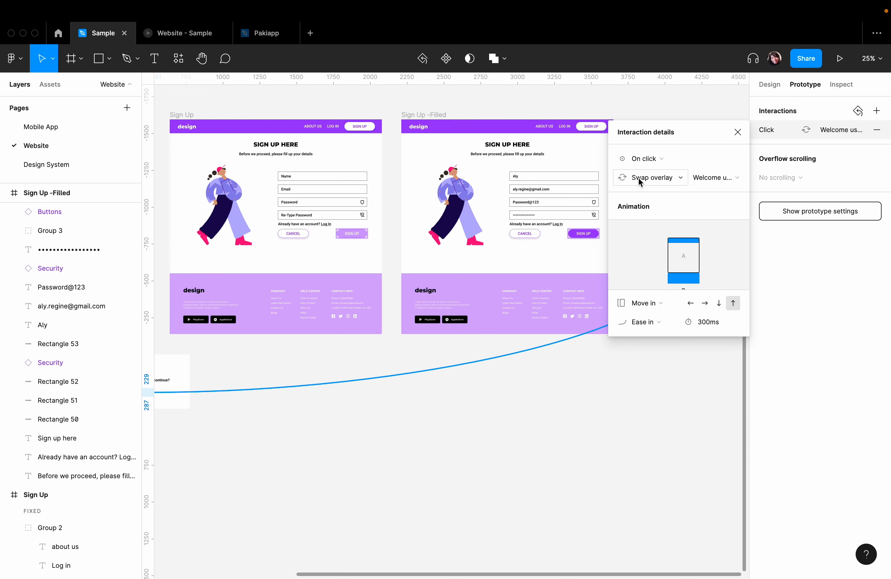
- Review the animation choices for the Continue button's Swap overlay, keep Move in, and close the interaction details
left_click(653, 305)
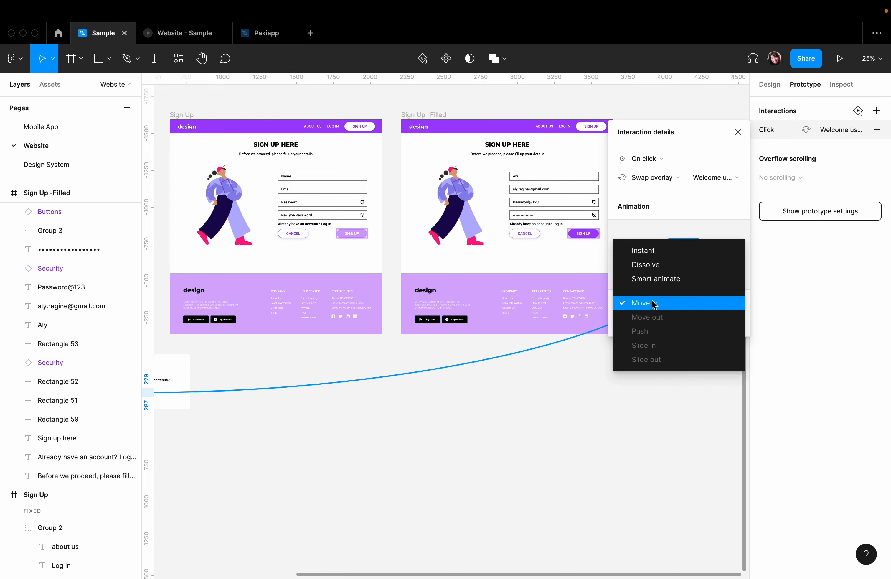
left_click(673, 302)
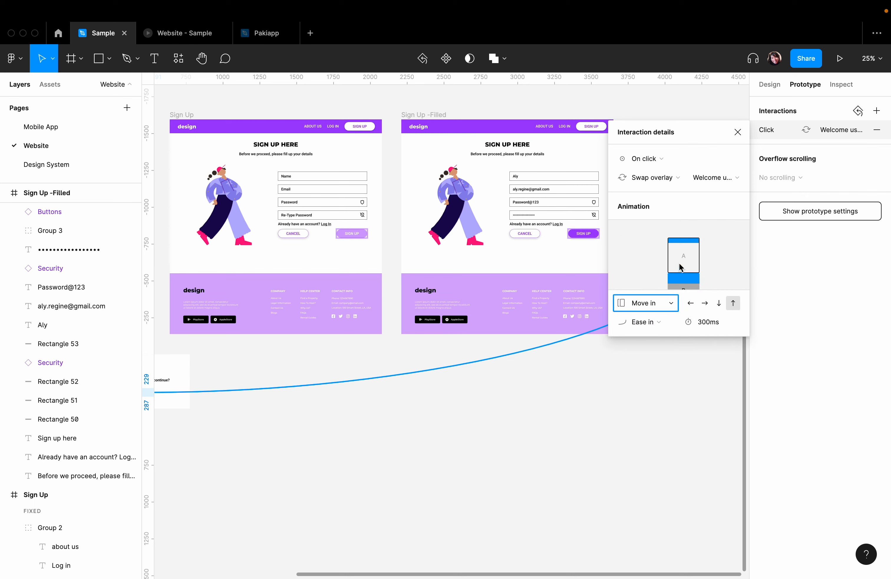
left_click(736, 132)
left_click(616, 357)
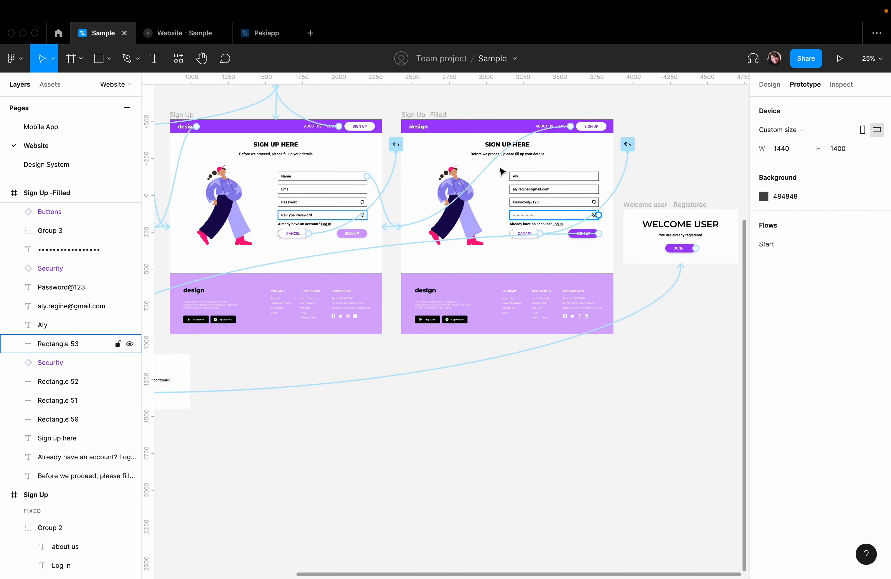
- Test the full overlay sequence in the prototype preview, going through Sign Up, Continue and Done
left_click(184, 33)
left_click(451, 349)
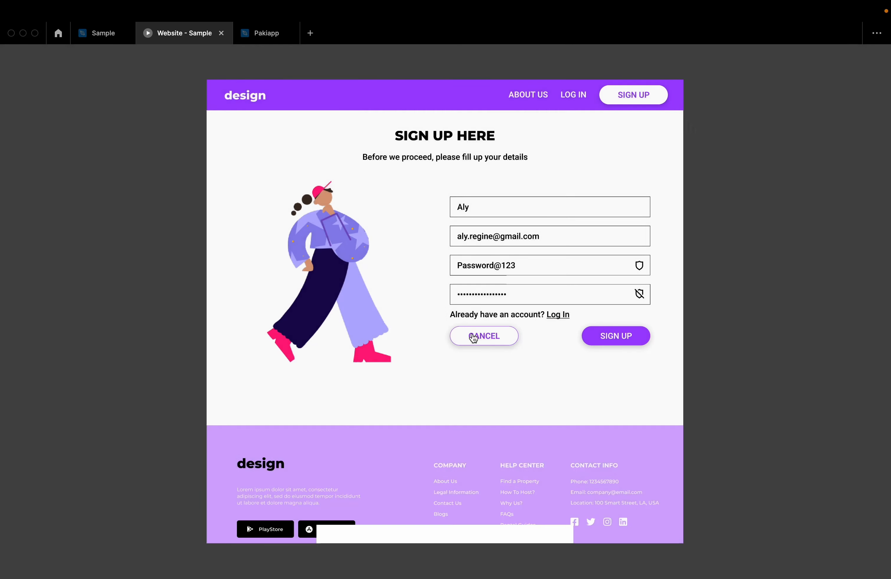
left_click(618, 340)
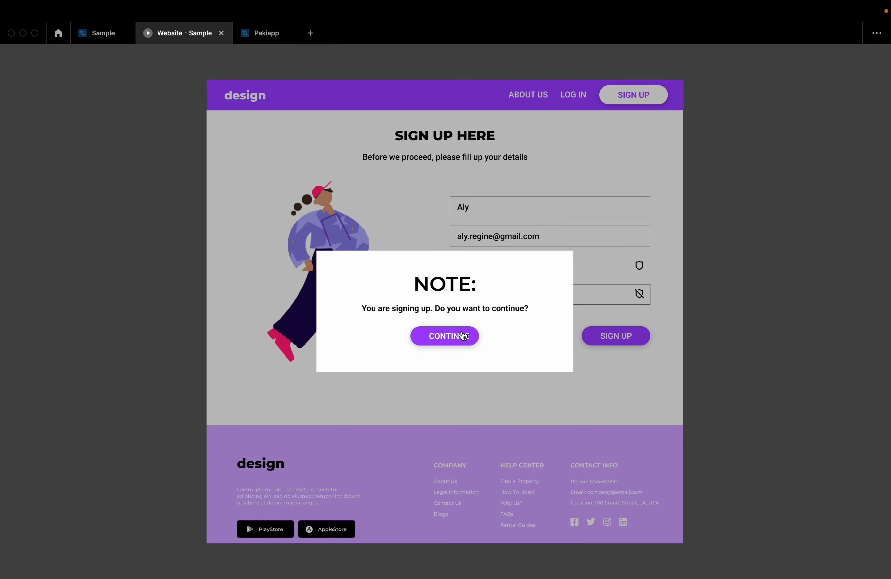
left_click(464, 336)
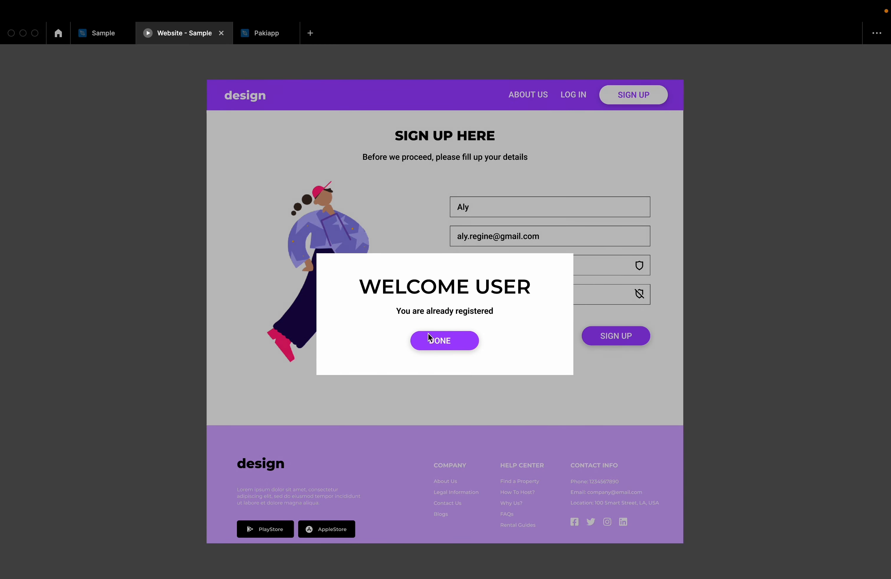
left_click(439, 337)
- Try connecting the Welcome user frame's Done button to Back on the canvas, removing the added On drag interaction each time
left_click(97, 34)
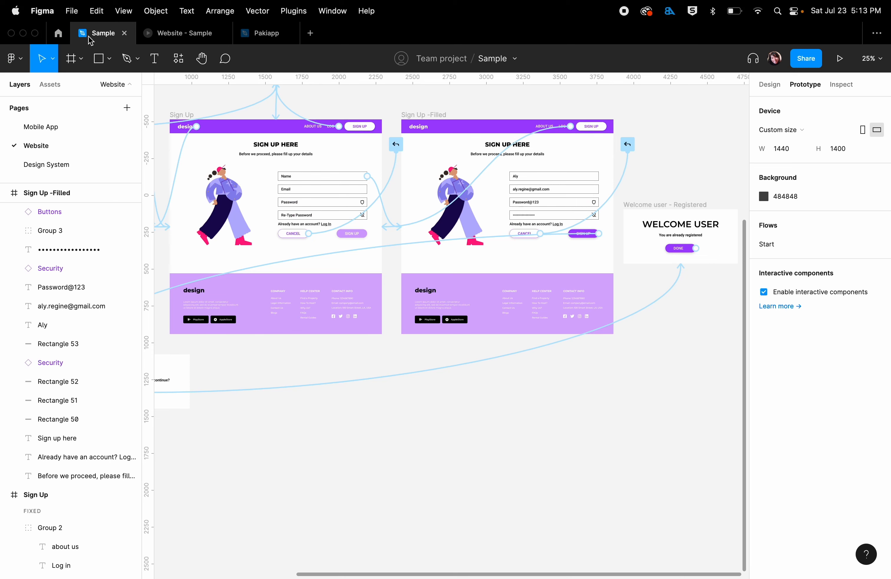
scroll(578, 355, "right", 6)
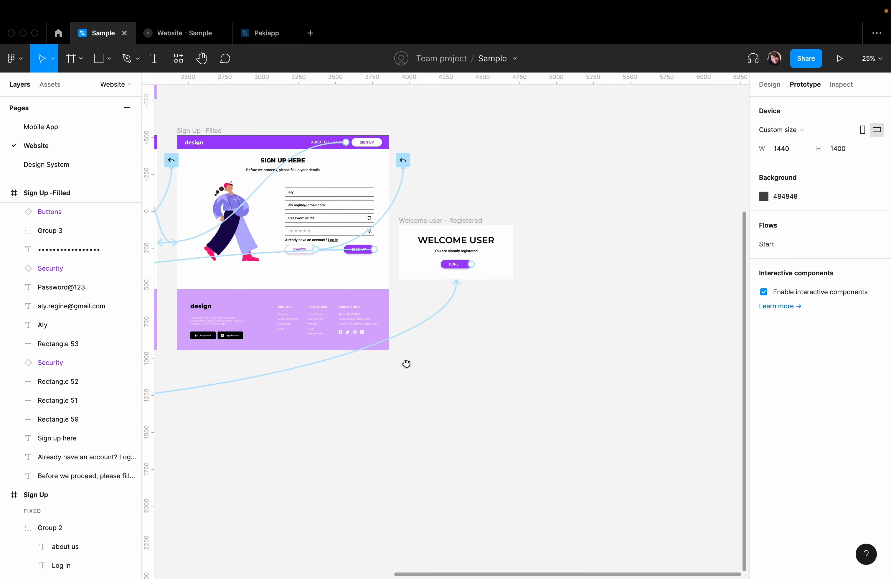
left_click(466, 265)
left_click_drag(469, 264, 525, 254)
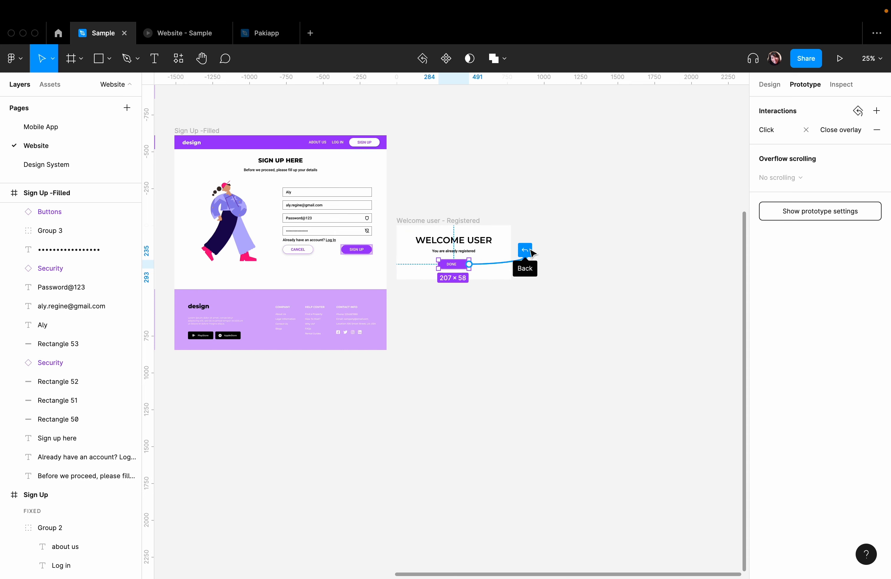
left_click_drag(532, 253, 532, 252)
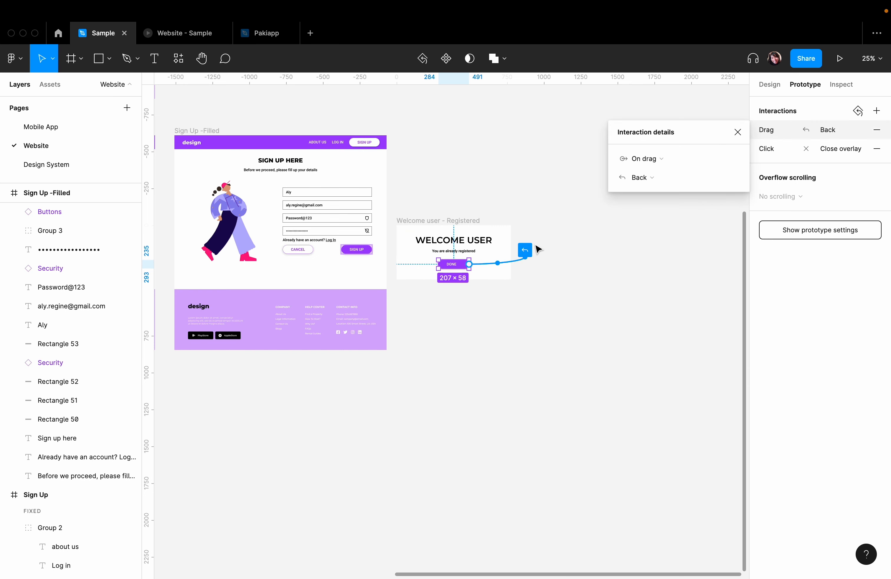
left_click(737, 132)
left_click(875, 130)
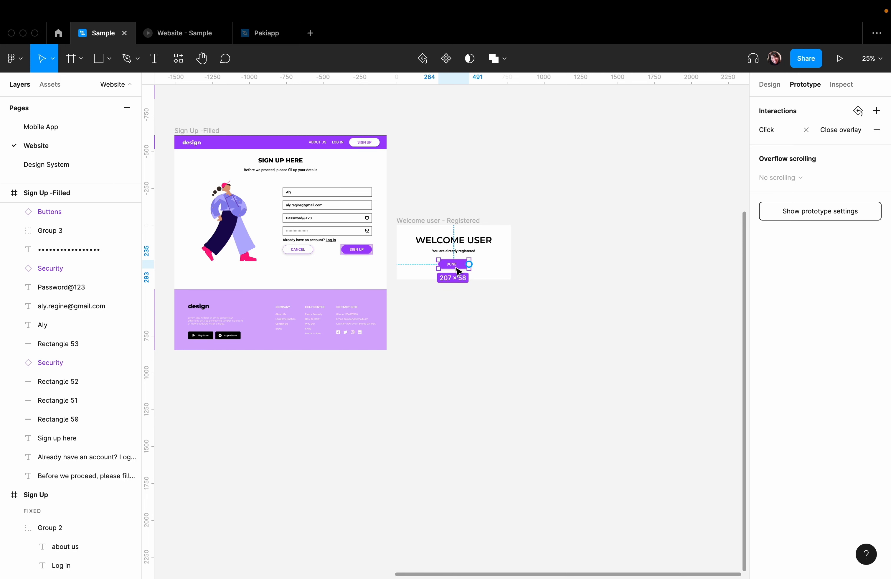
left_click_drag(469, 265, 536, 252)
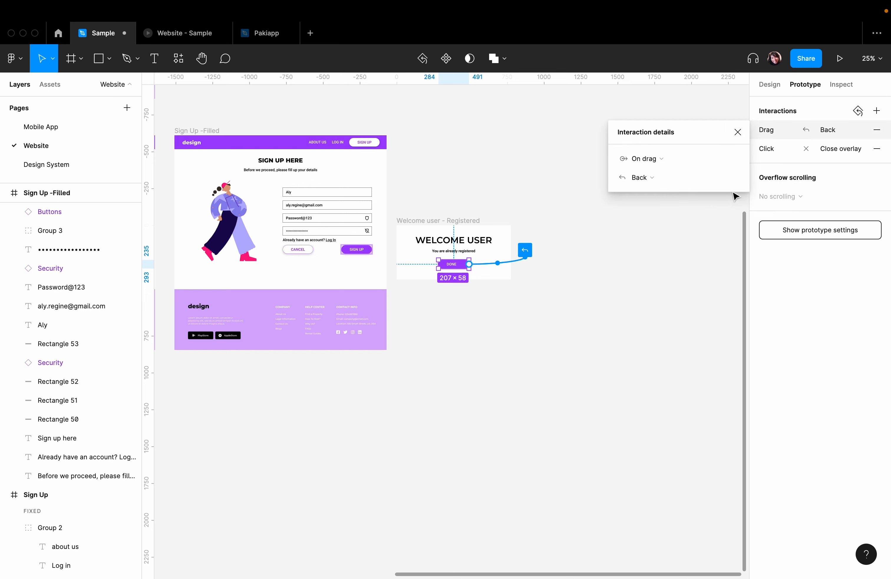
left_click(738, 132)
left_click(872, 132)
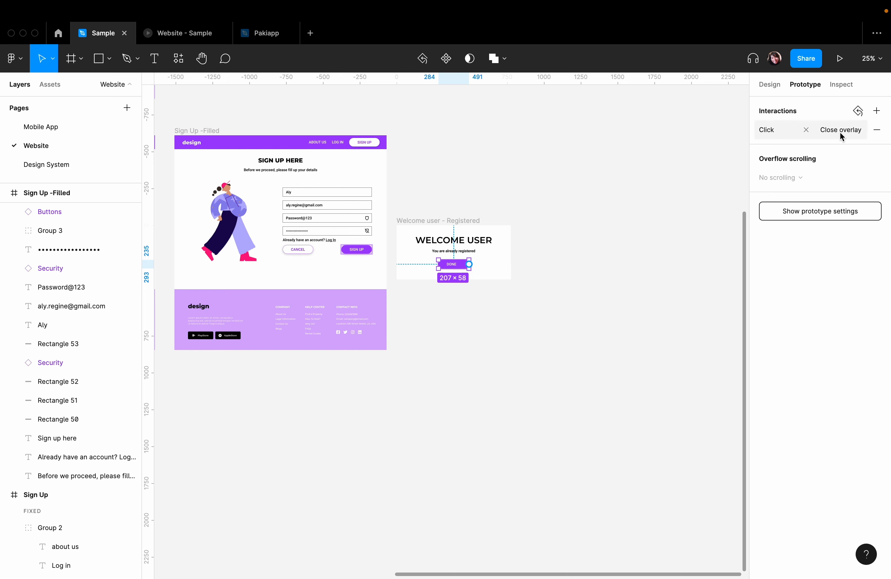
- Review the action choices for the Done button's click interaction, keep Close overlay, and close the details
left_click(847, 130)
left_click(673, 179)
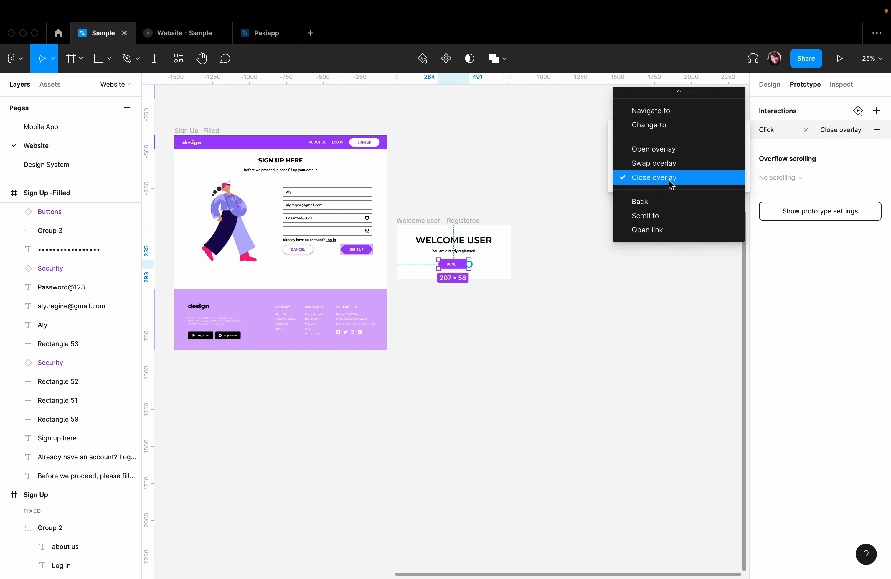
scroll(633, 206, "up", 1)
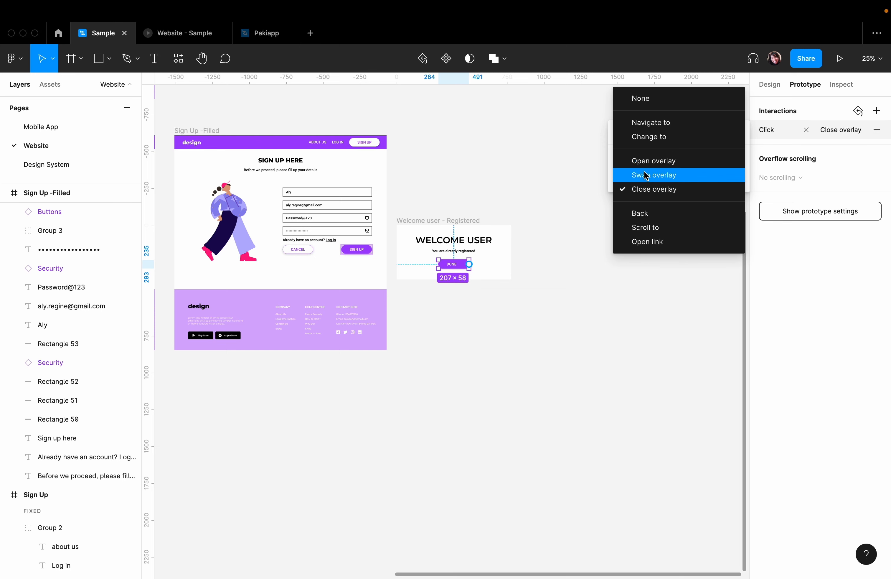
left_click(659, 191)
left_click(624, 261)
- Examine the prototype connections across the Log In, Home, Sign Up, Sign Up -Filled and pop-up note frames
scroll(565, 314, "left", 10)
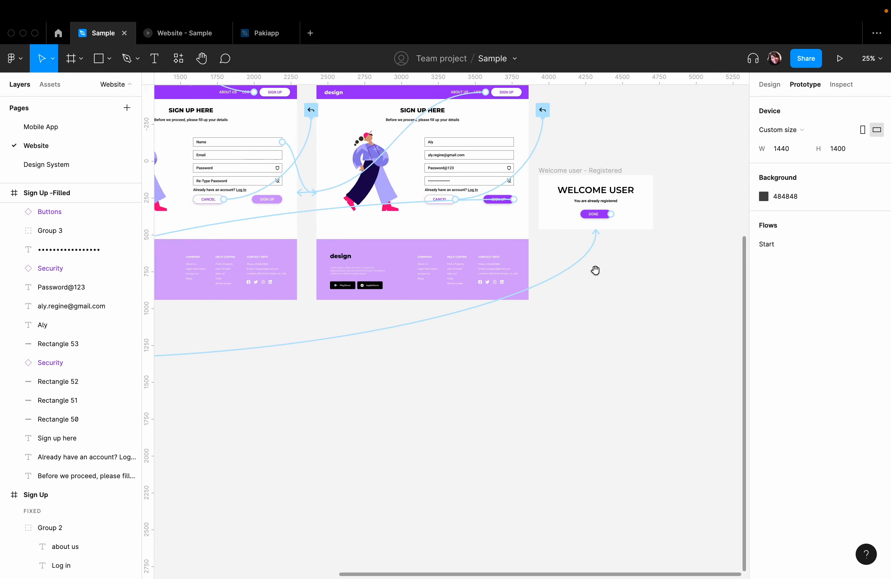
scroll(402, 365, "up", 8)
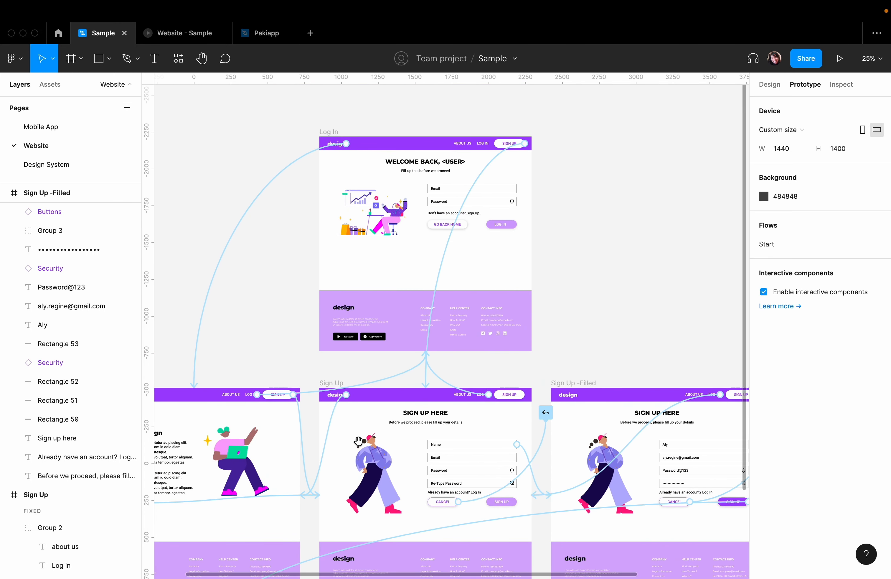
scroll(359, 421, "down", 3)
scroll(360, 420, "left", 2)
scroll(346, 359, "down", 1)
scroll(347, 358, "left", 1)
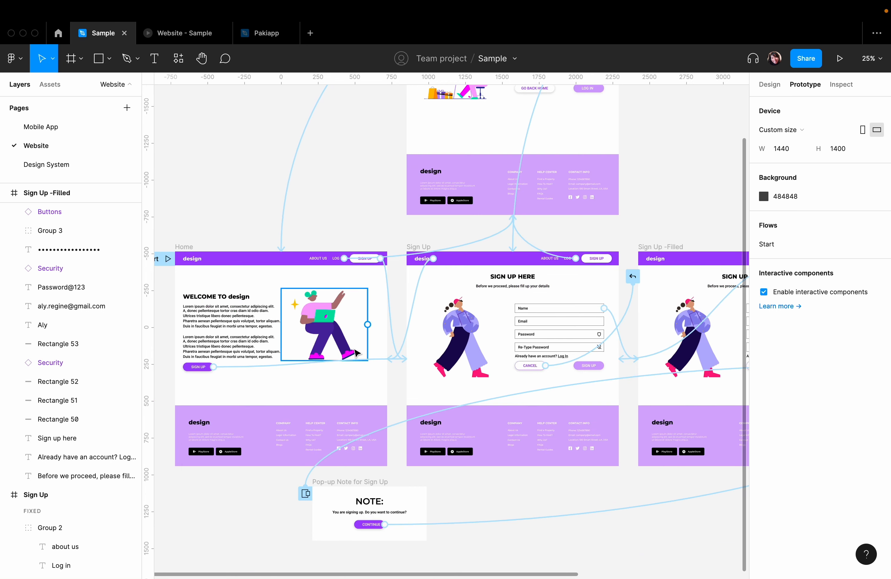
key("minus")
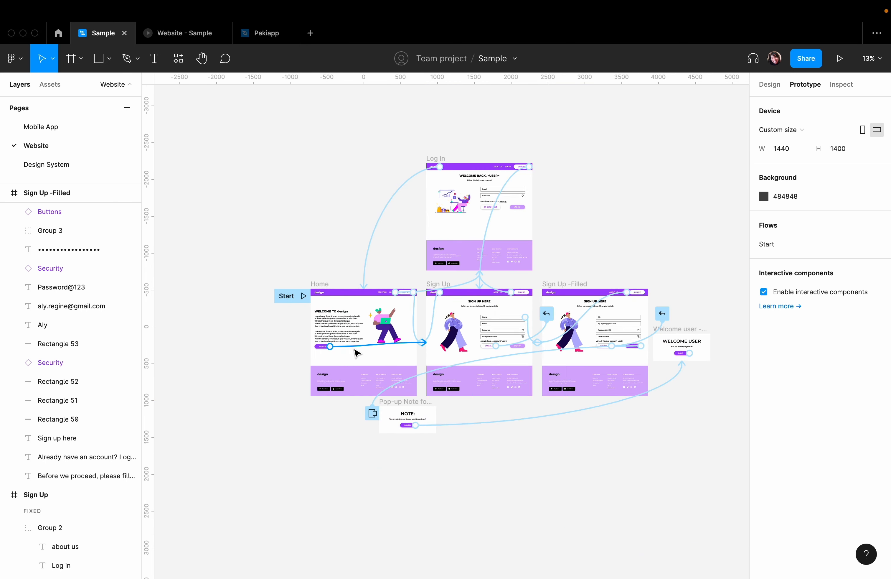
key("plus")
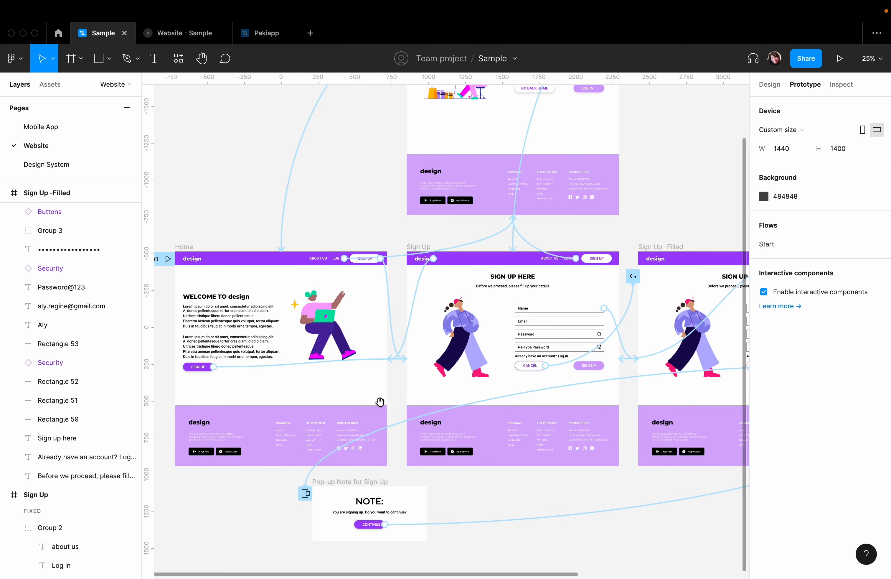
scroll(379, 402, "right", 5)
scroll(380, 402, "down", 2)
scroll(339, 384, "right", 2)
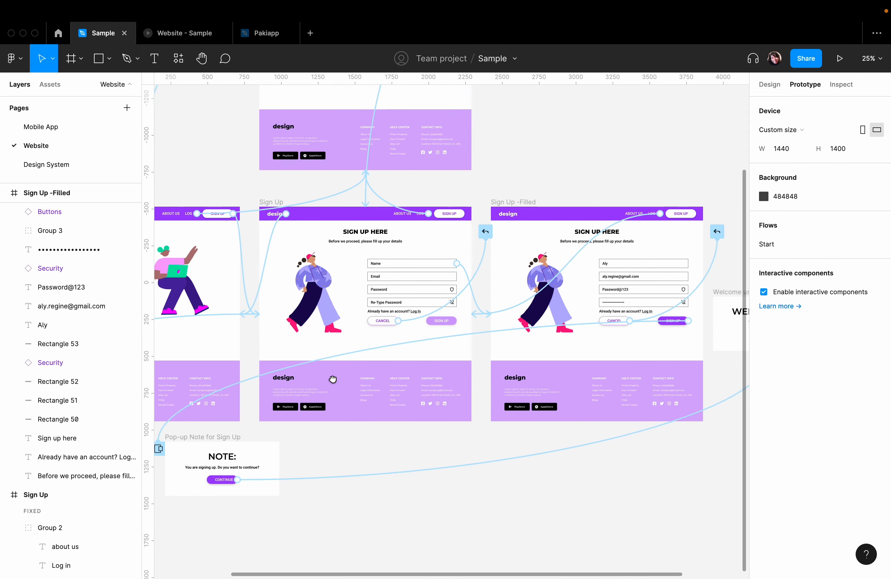
scroll(344, 343, "up", 2)
scroll(344, 343, "right", 1)
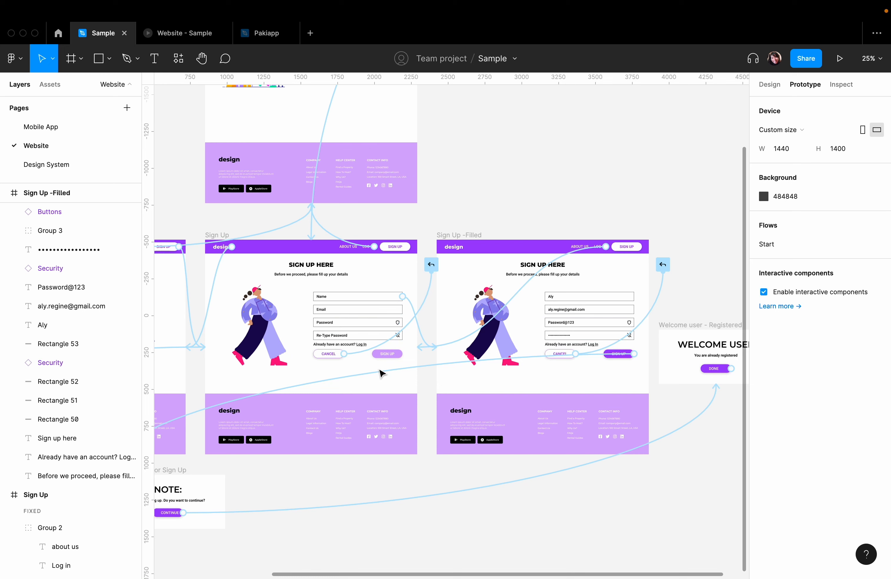
- Remove the Back interaction from the Sign Up frame's Cancel button and reconnect the button to Back on the canvas
left_click_drag(334, 366, 377, 350)
left_click(415, 335)
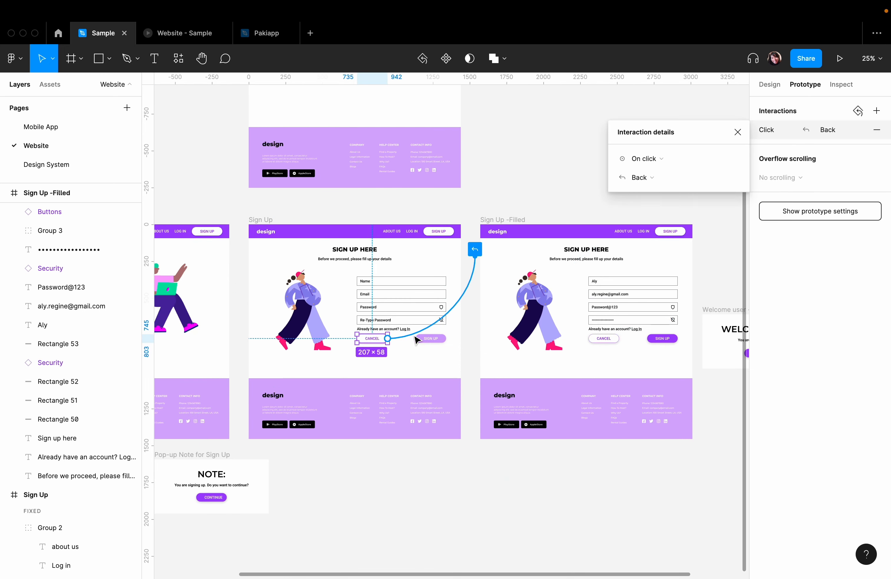
left_click(738, 132)
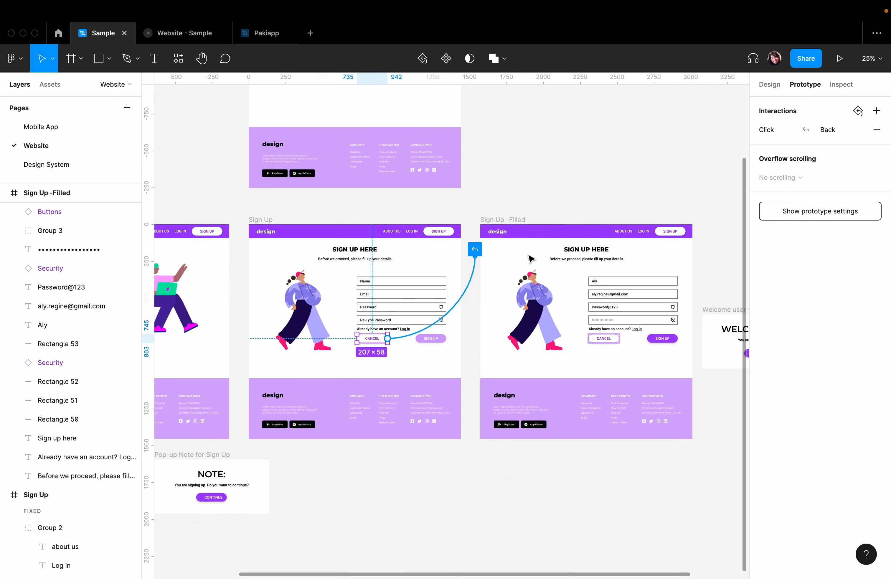
left_click(877, 129)
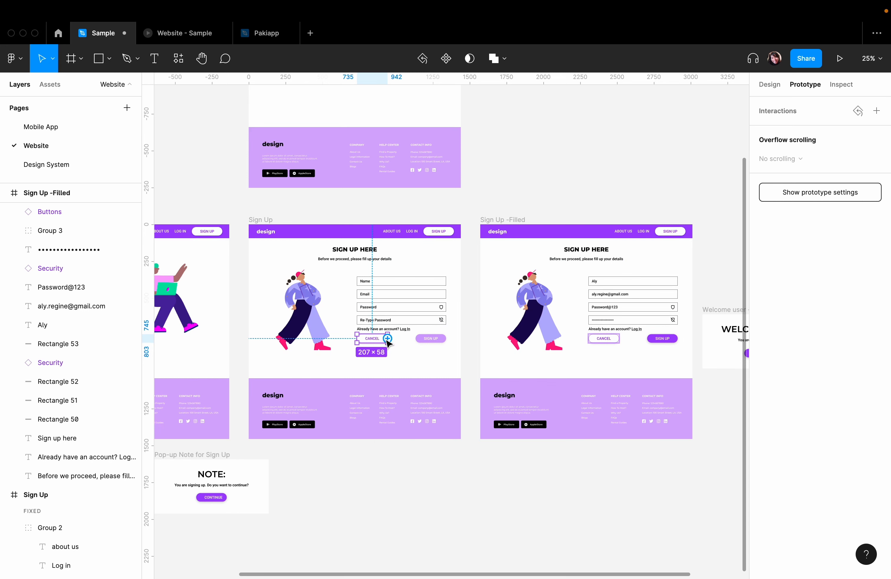
left_click_drag(387, 338, 473, 251)
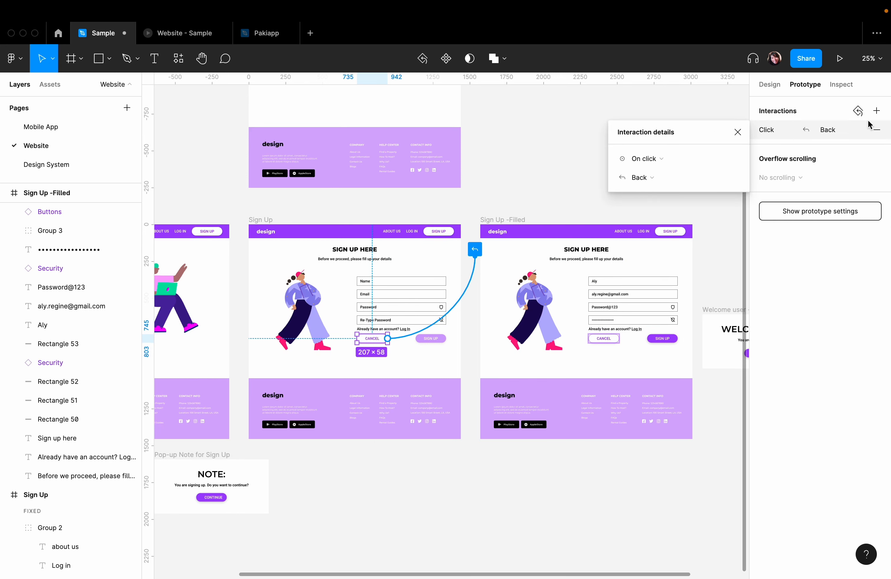
- Replace the Cancel button's Back connection on the Sign Up frame with a newly added interaction set to On click and Back
left_click(877, 129)
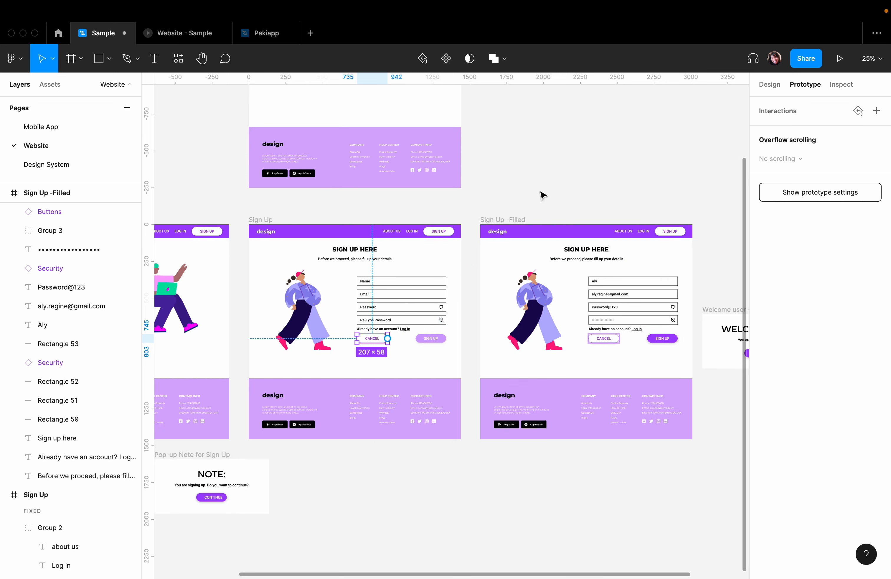
left_click(879, 111)
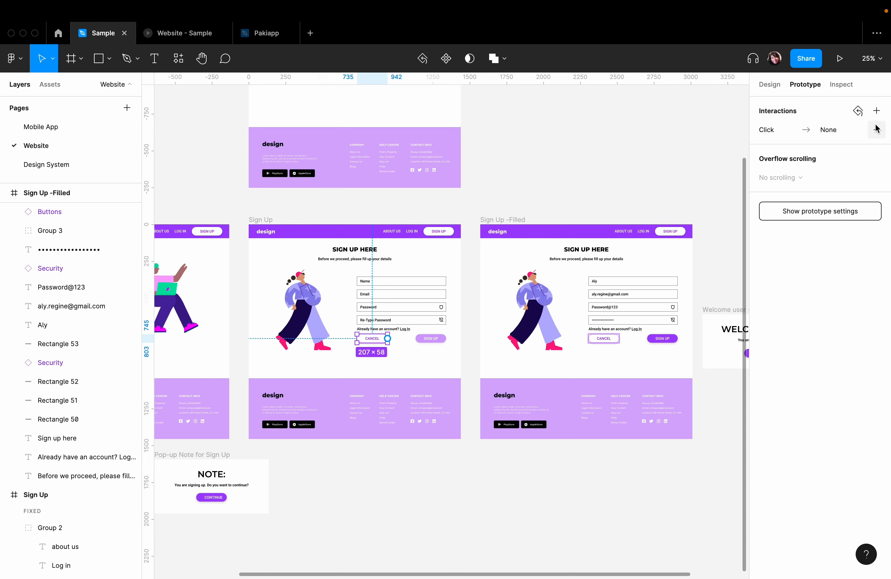
left_click(780, 135)
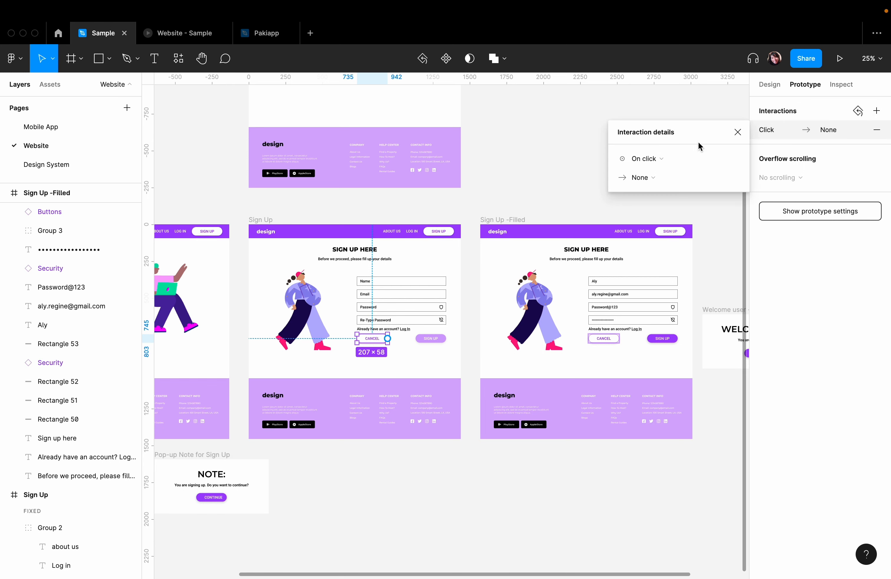
left_click(653, 161)
left_click(652, 162)
left_click(654, 176)
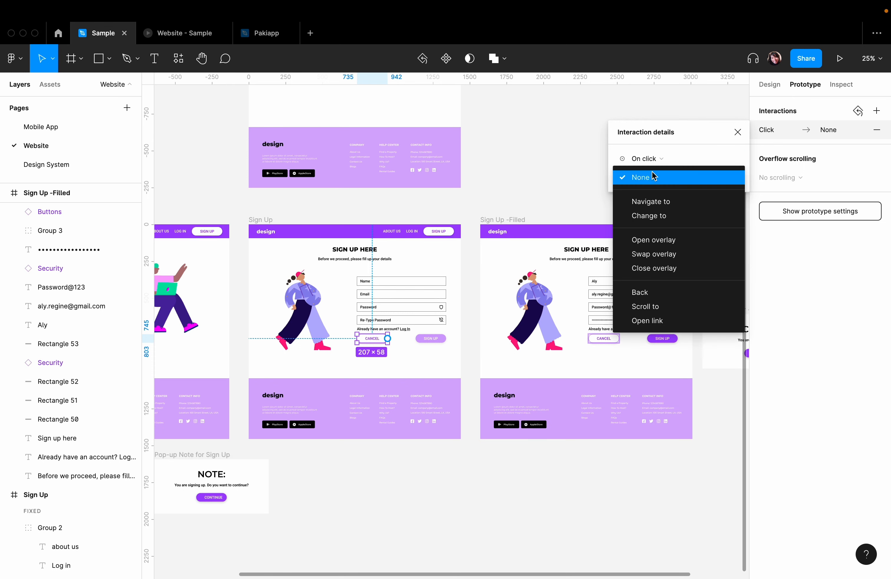
left_click(664, 220)
left_click(655, 181)
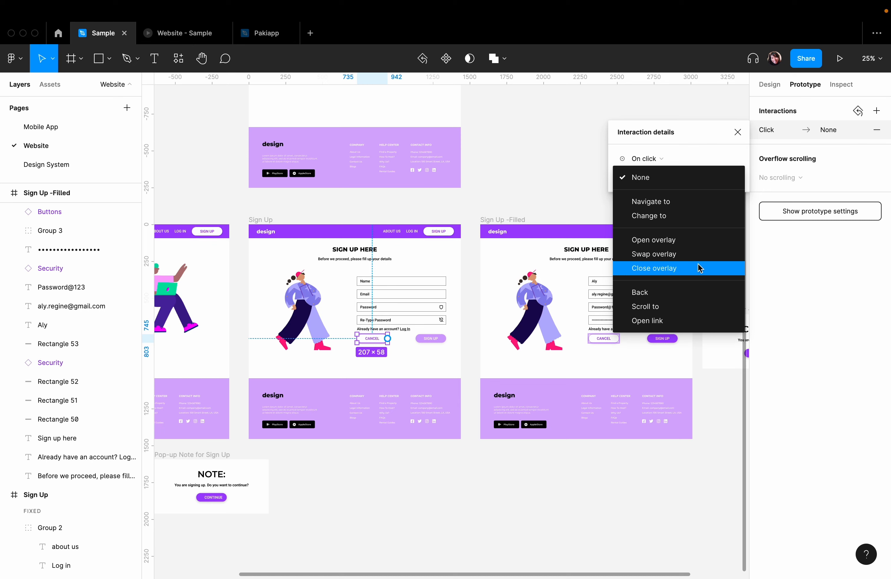
left_click(658, 294)
left_click(518, 463)
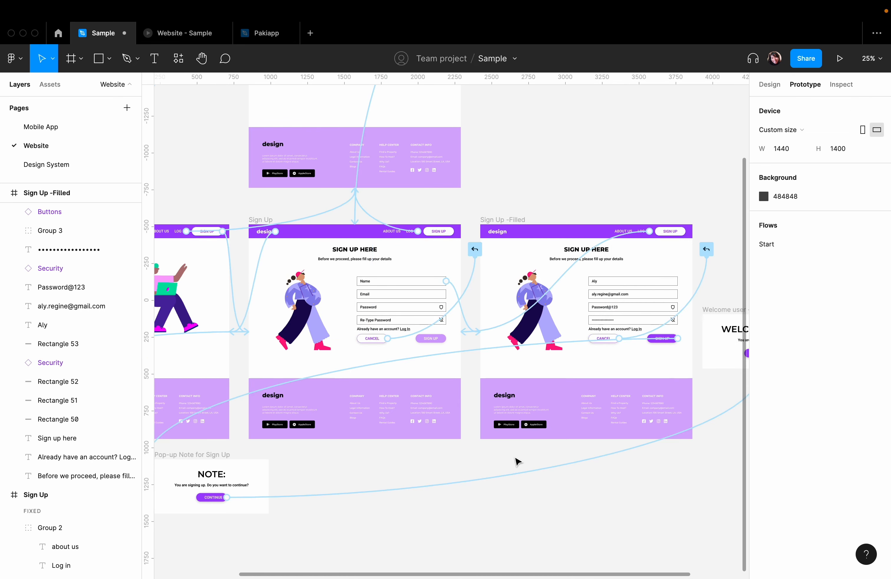
- Test the Cancel buttons in the Website prototype preview, going back from the filled sign-up form to the home page
left_click(187, 38)
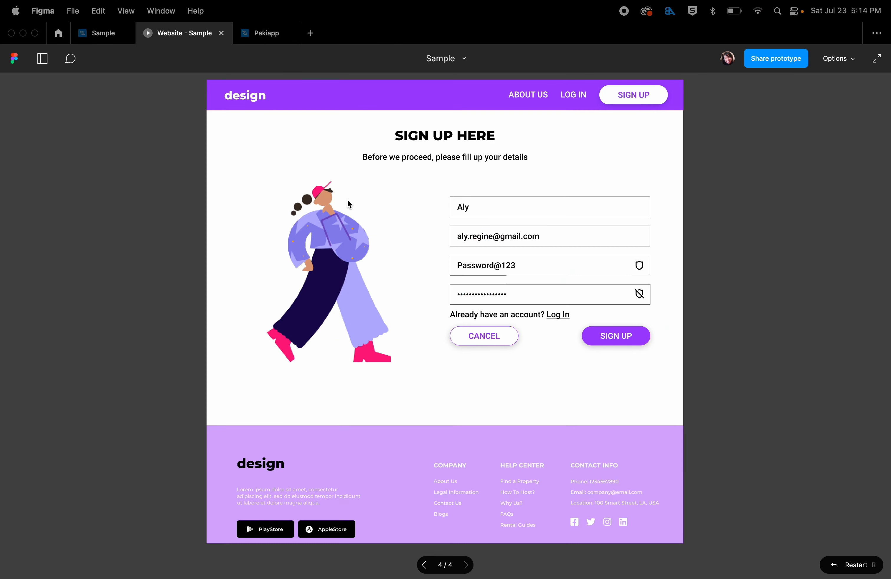
left_click(476, 340)
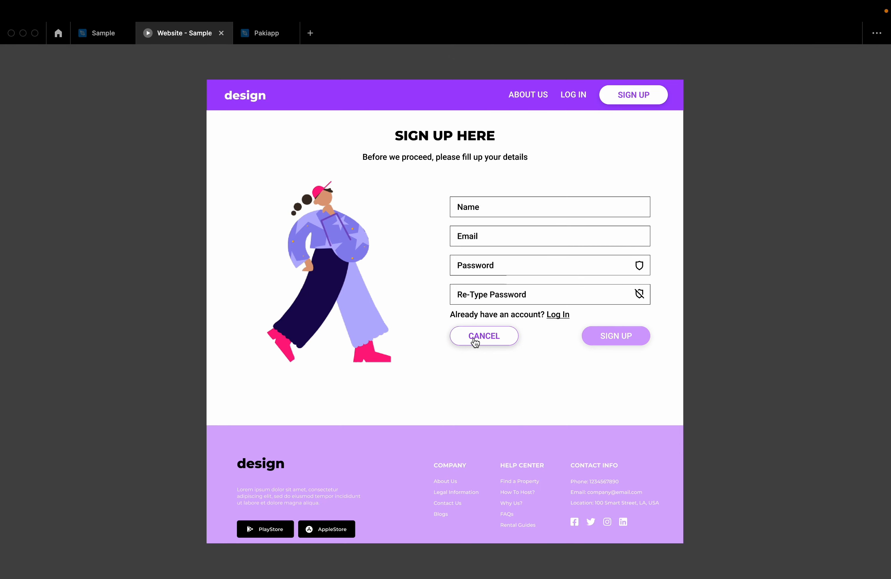
left_click(475, 340)
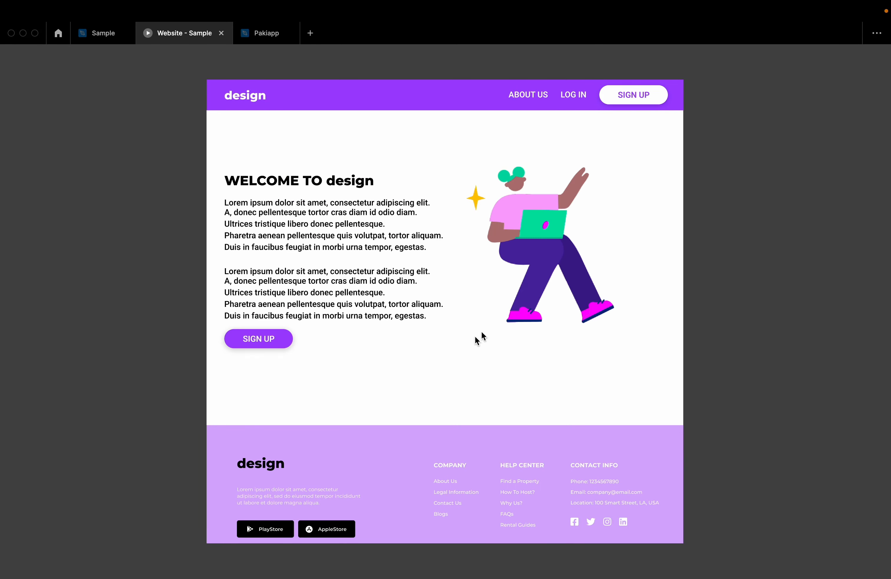
left_click(271, 346)
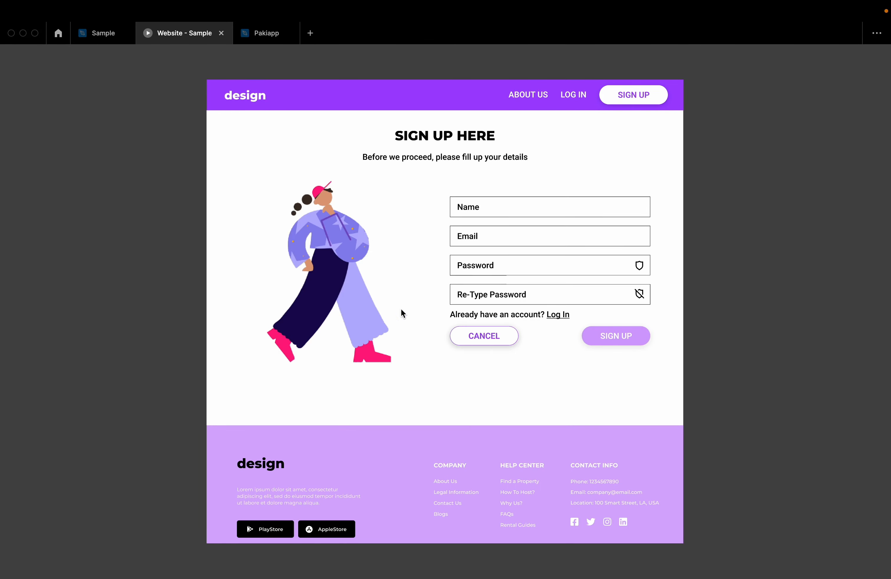
- Switch to the Pakiapp file, dismiss the components tip, and review the prototype device presets, keeping iPhone 11 Pro
left_click(86, 37)
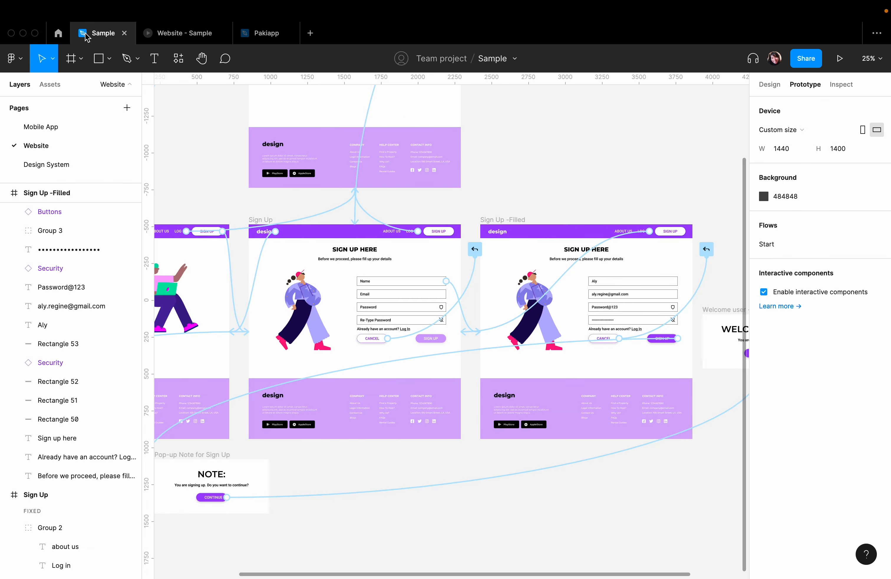
left_click(263, 33)
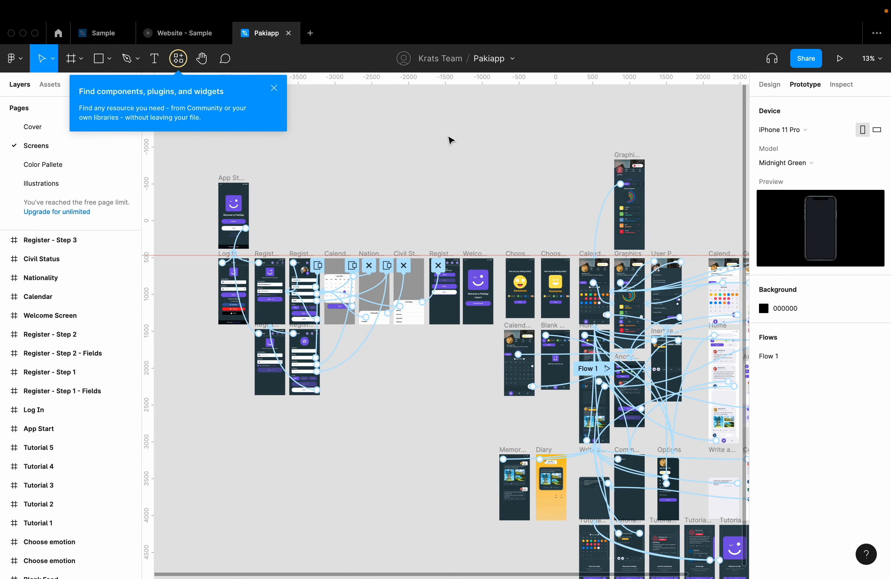
left_click(273, 89)
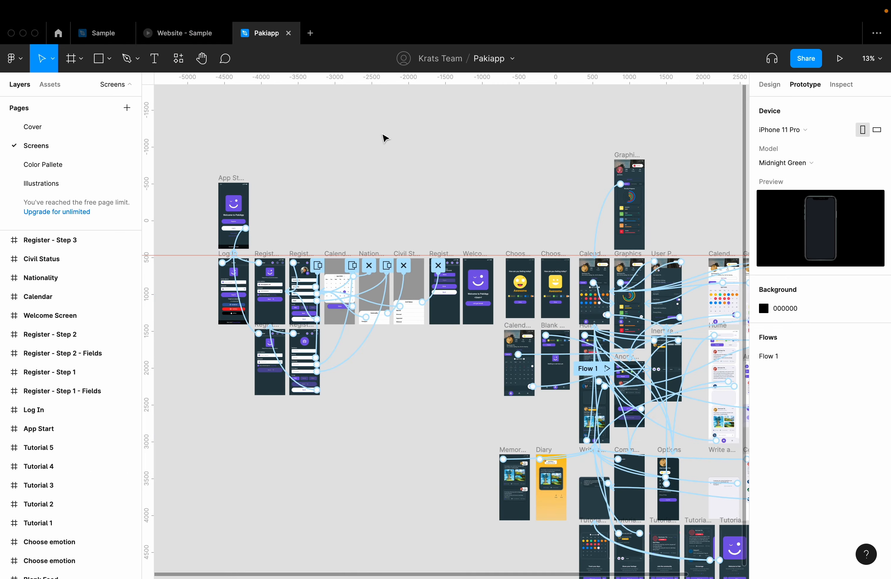
left_click(788, 134)
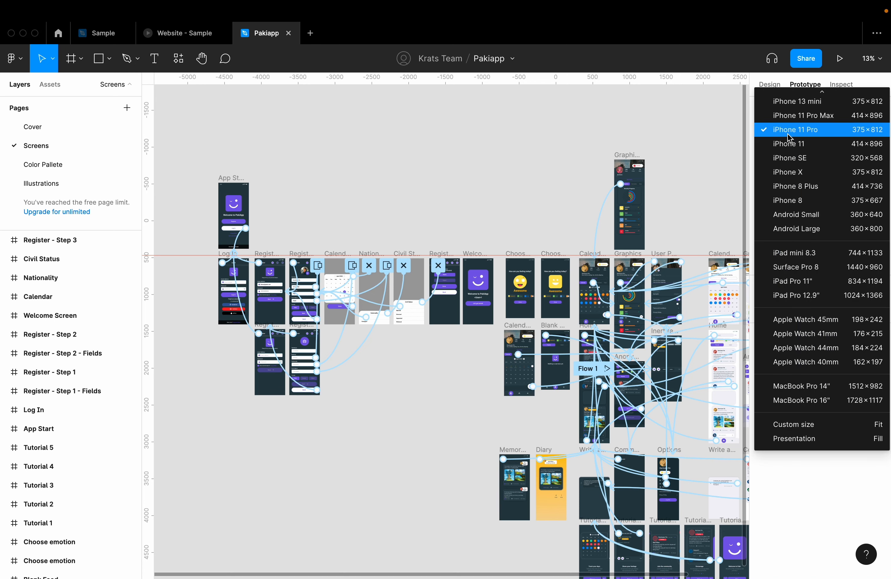
left_click(659, 128)
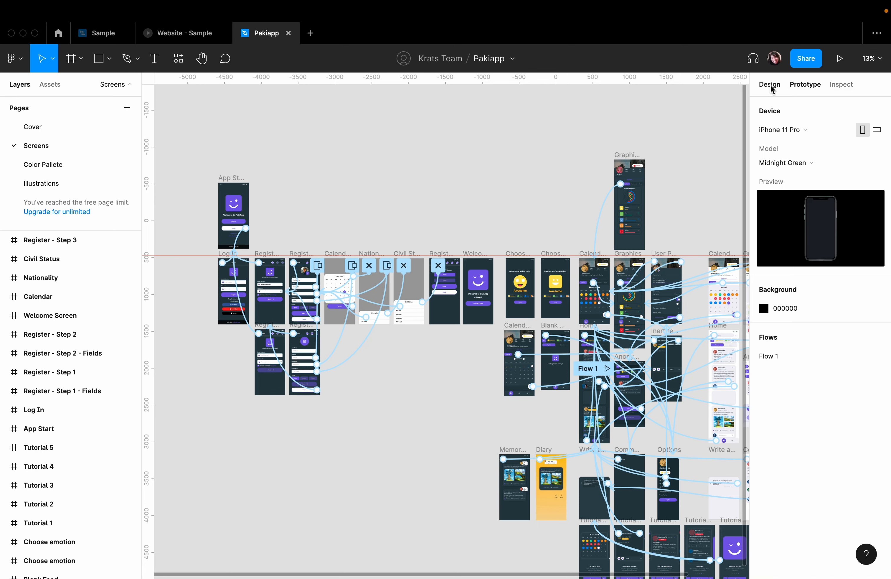
- Check the App Start frame's width and height in its design properties and deselect it
left_click(769, 84)
left_click(230, 177)
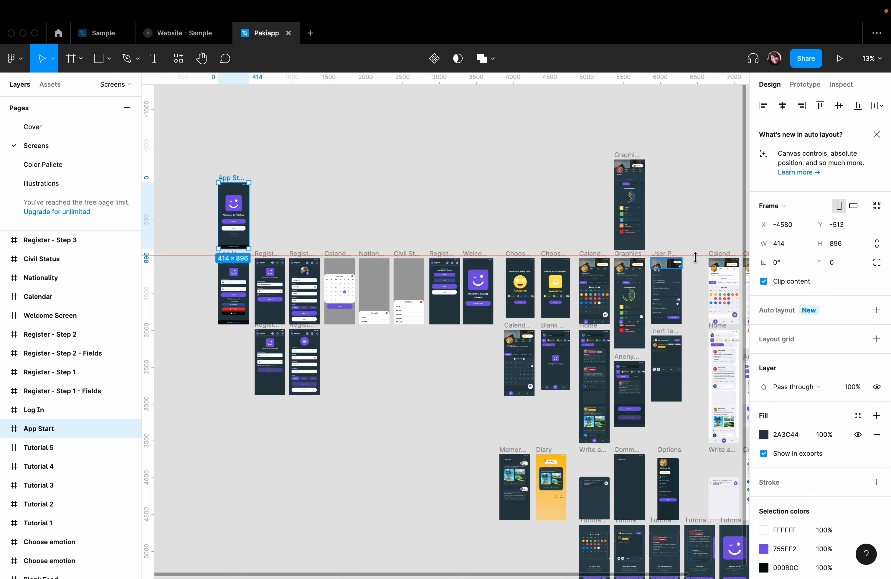
left_click(593, 142)
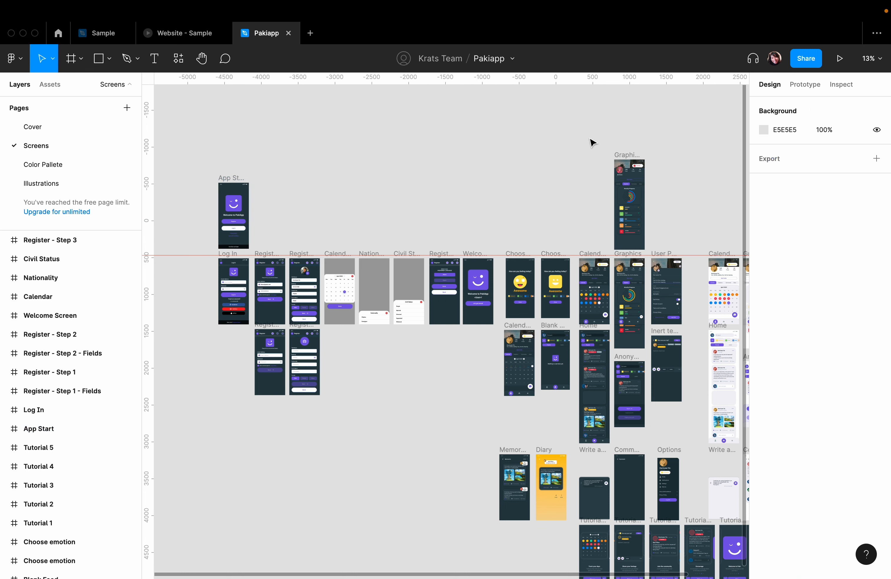
- Try iPhone 11 as the prototype device and switch the device back to iPhone 11 Pro
left_click(797, 86)
left_click(796, 130)
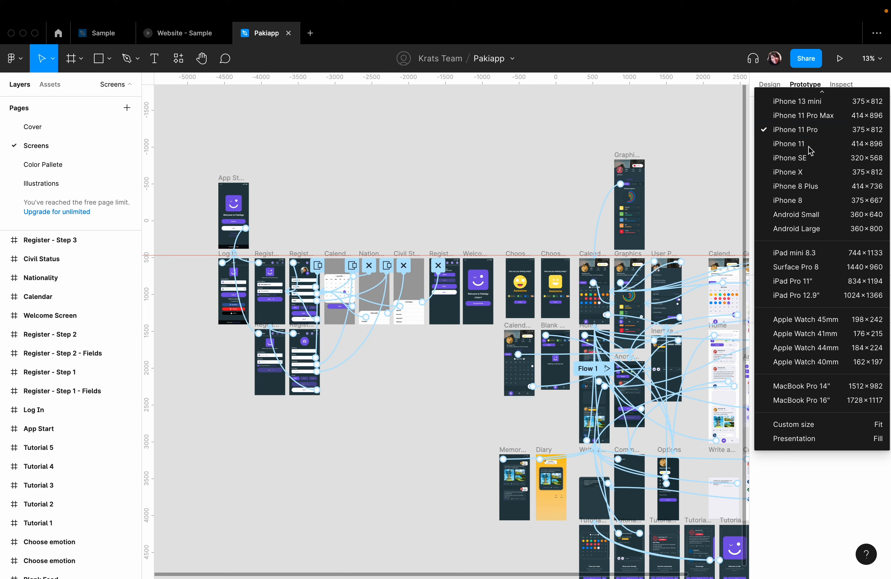
left_click(809, 146)
left_click(788, 131)
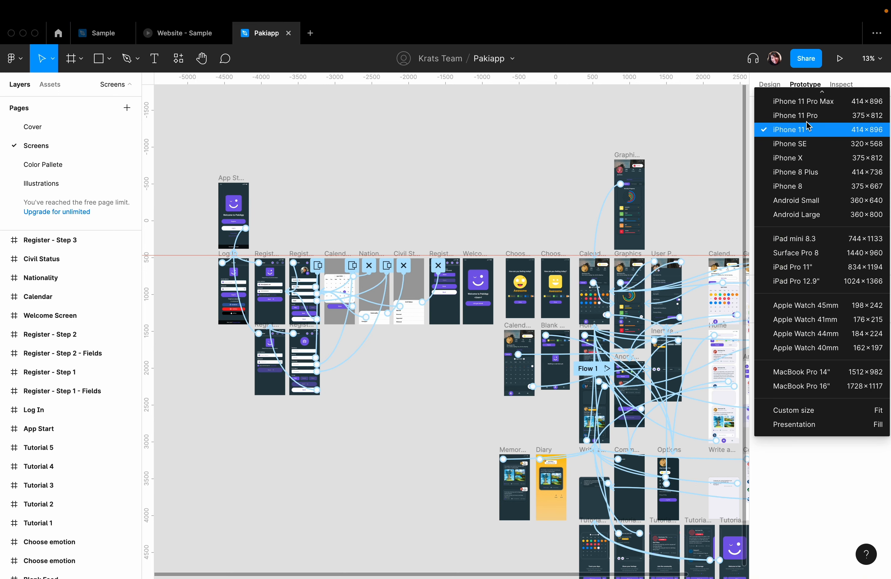
left_click(788, 131)
left_click(784, 130)
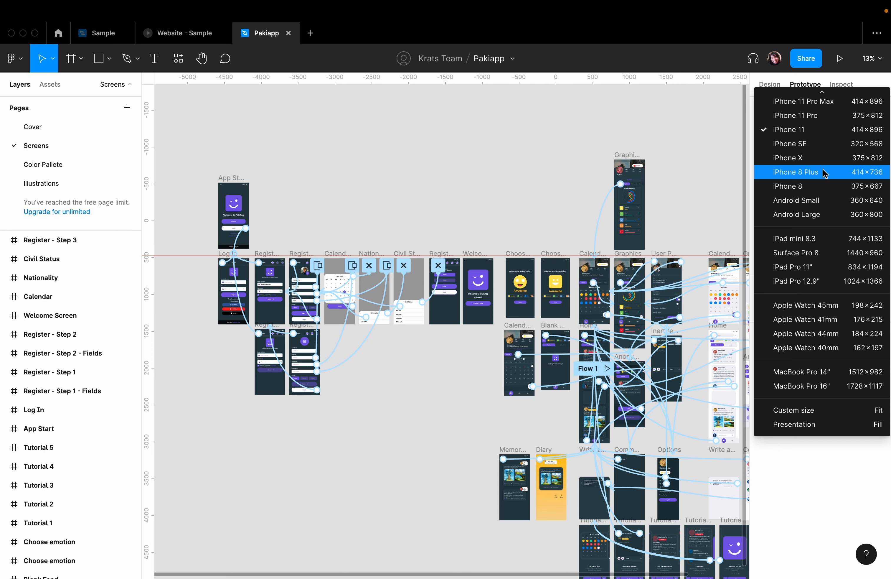
left_click(822, 120)
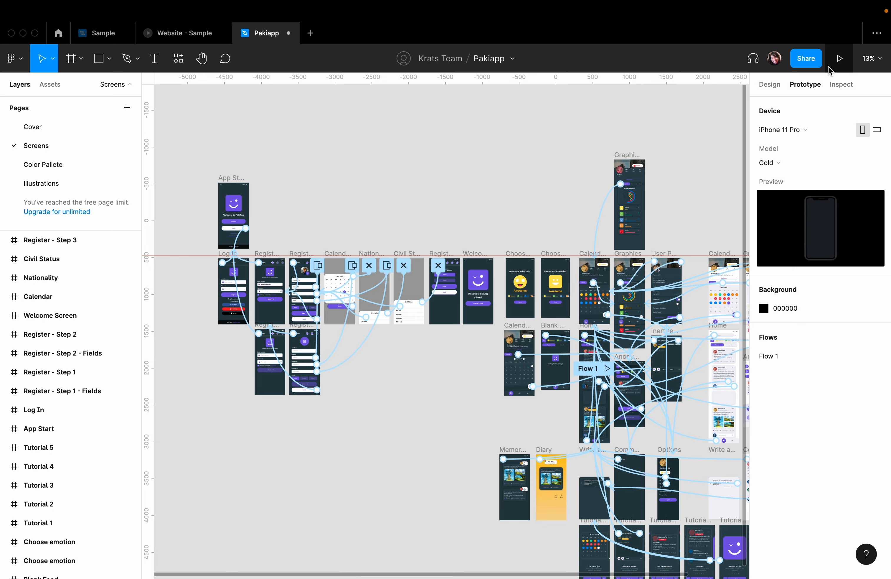
- Present Flow 1 on the iPhone 11 Pro and shift the previewed screen sideways to check how it fits the device
left_click(879, 356)
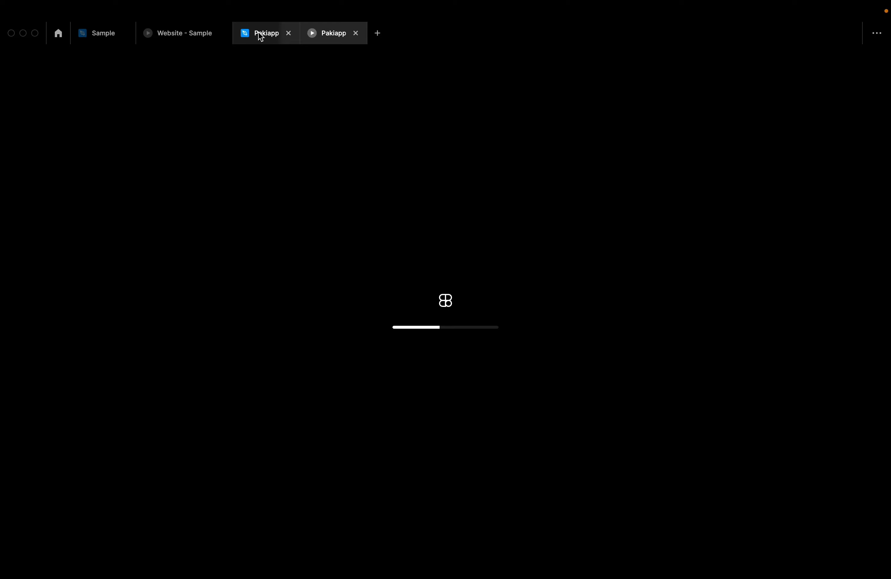
left_click(259, 33)
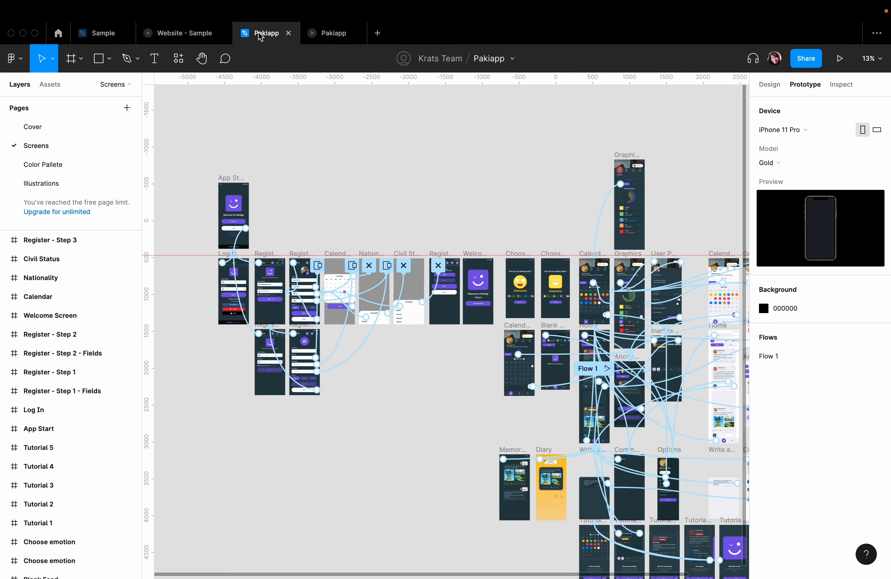
mouse_move(843, 360)
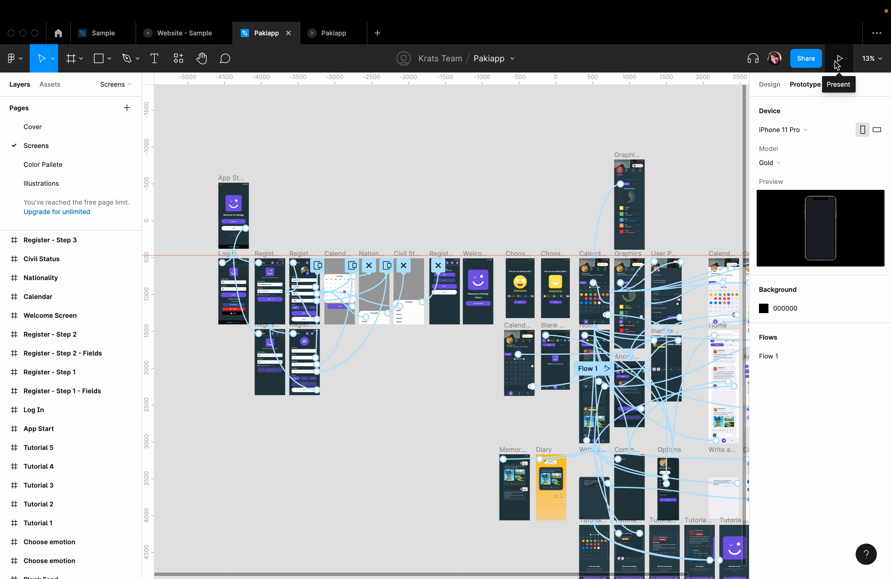
left_click(319, 40)
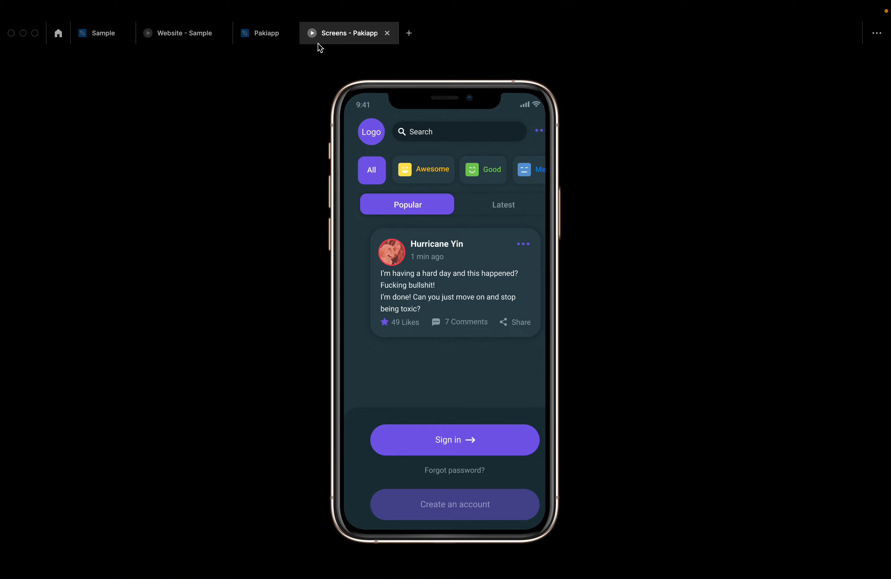
left_click_drag(481, 230, 444, 229)
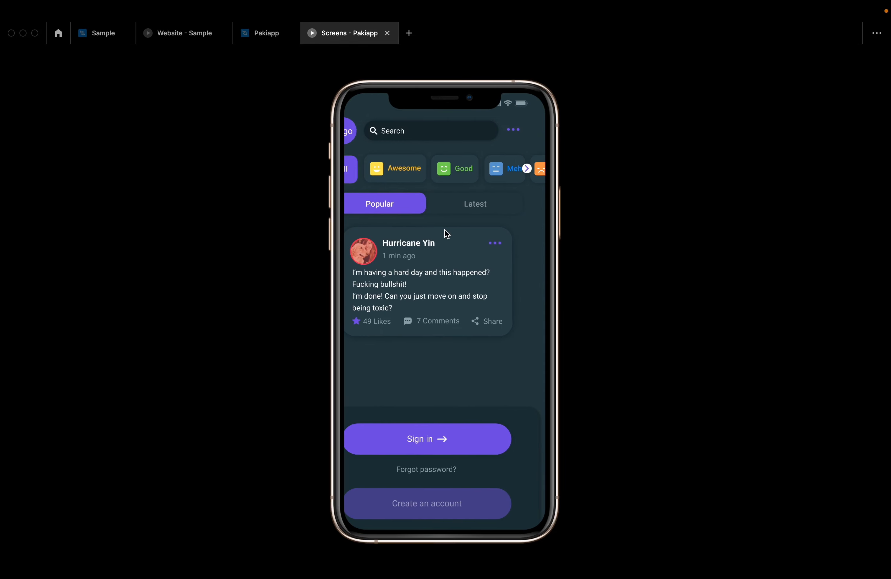
- Set the Pakiapp prototype device to iPhone 11 and check the screen's fit in the open preview
left_click(239, 36)
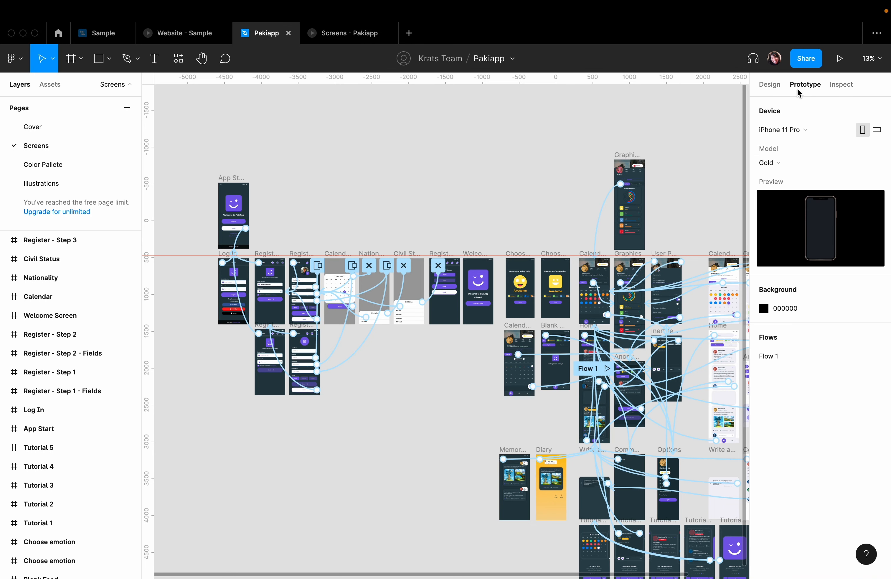
left_click(786, 132)
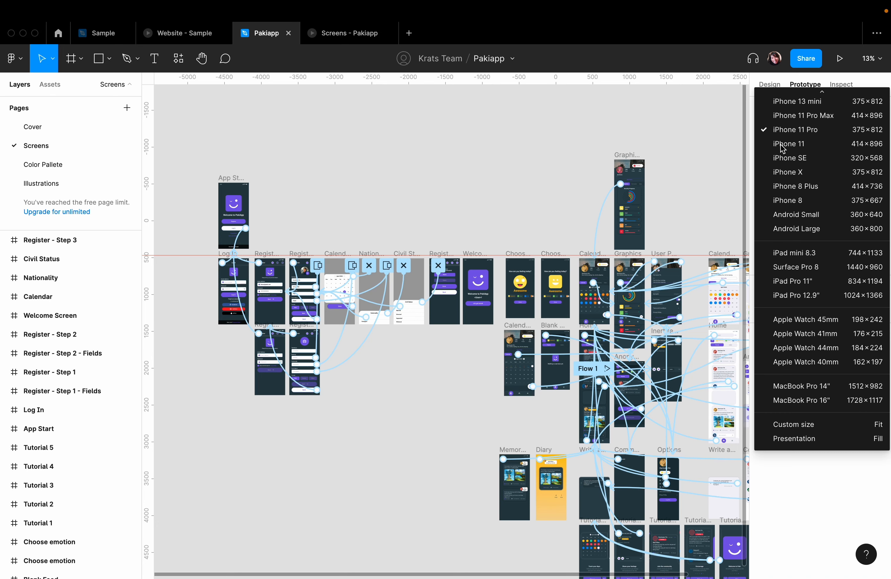
left_click(782, 147)
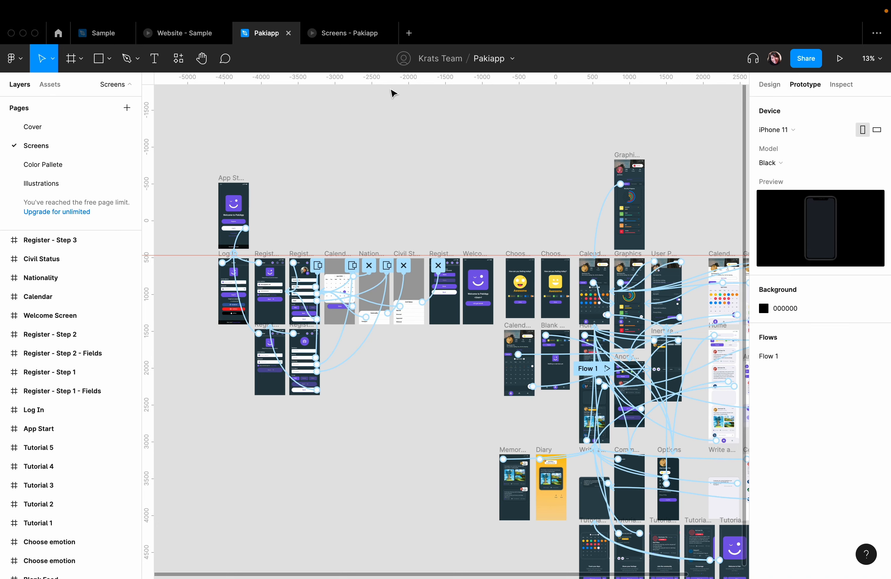
left_click(318, 36)
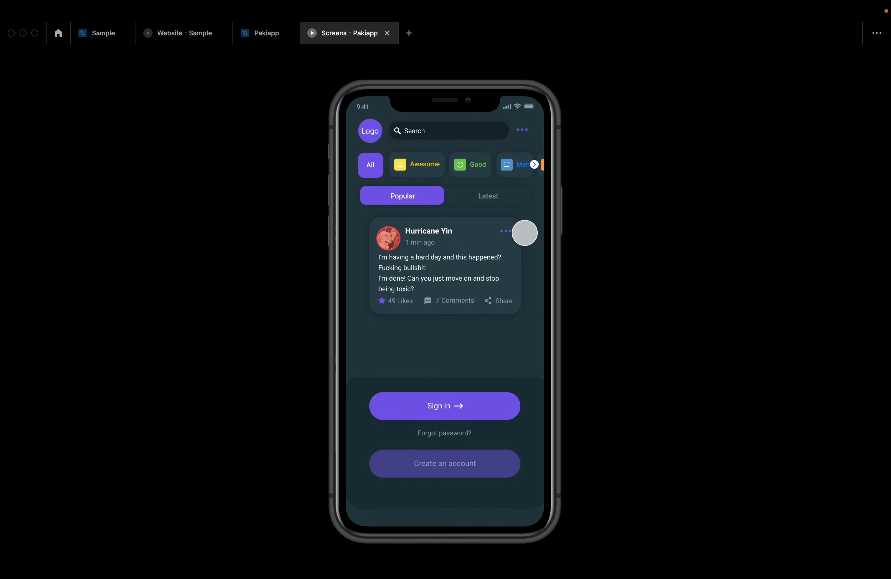
- Review the iPhone 11 model colours in the prototype settings, keeping Black
left_click(257, 34)
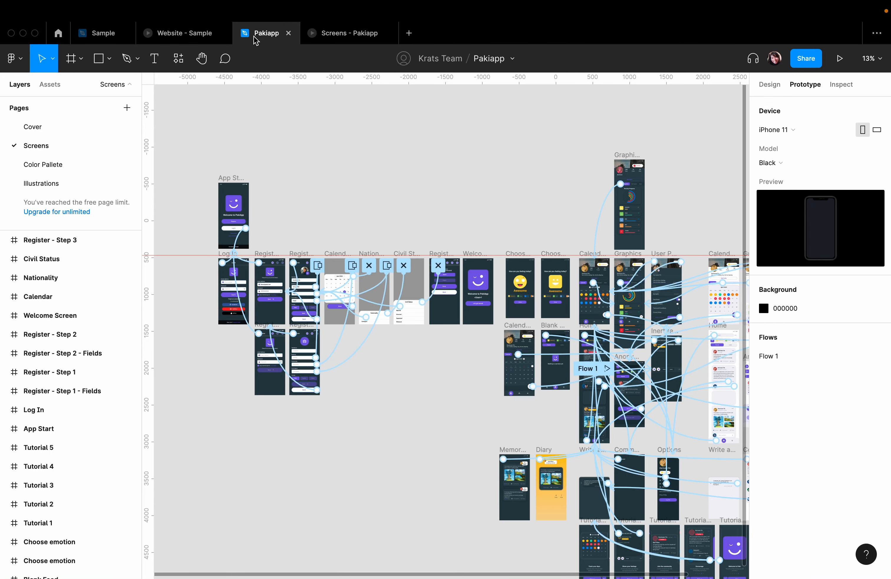
left_click(787, 170)
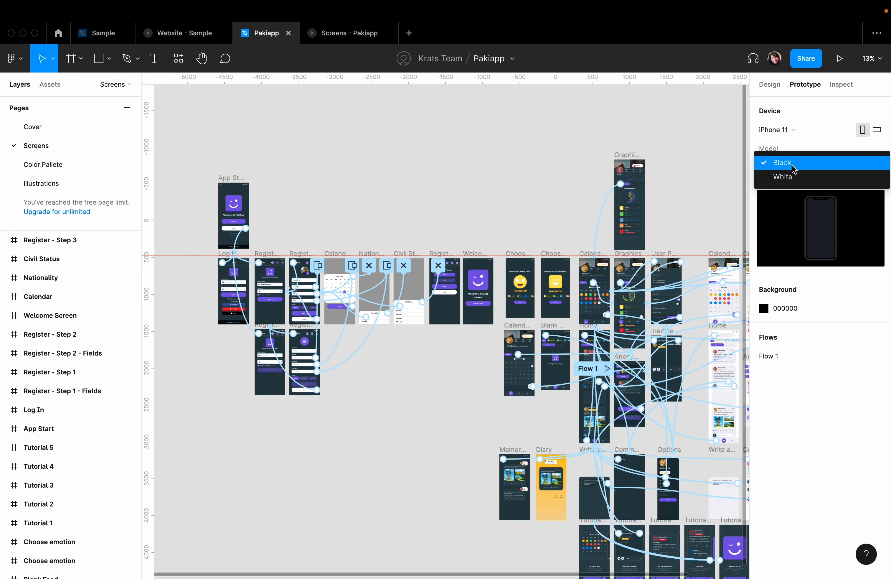
left_click(871, 391)
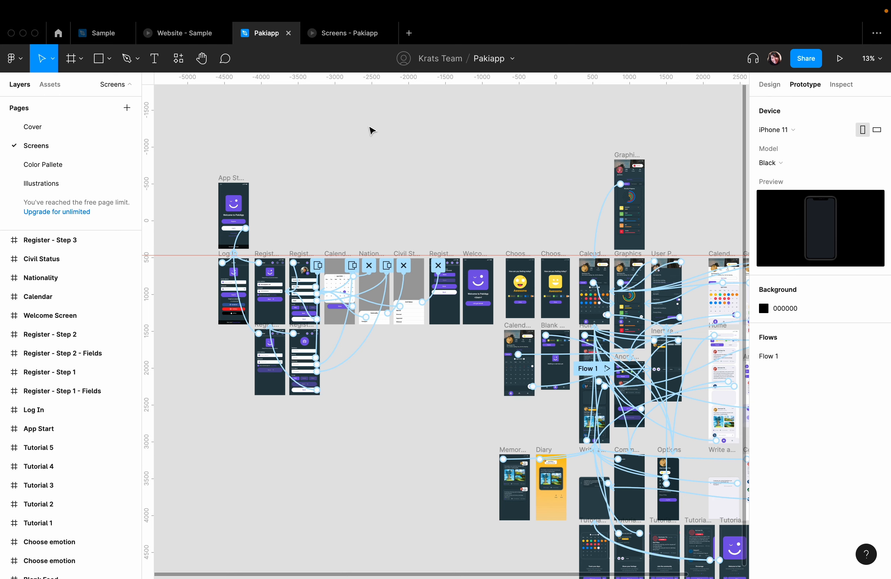
- Test the Pakiapp preview's clickable areas, signing in and going through the profile calendar to the post-writing screen
left_click(347, 37)
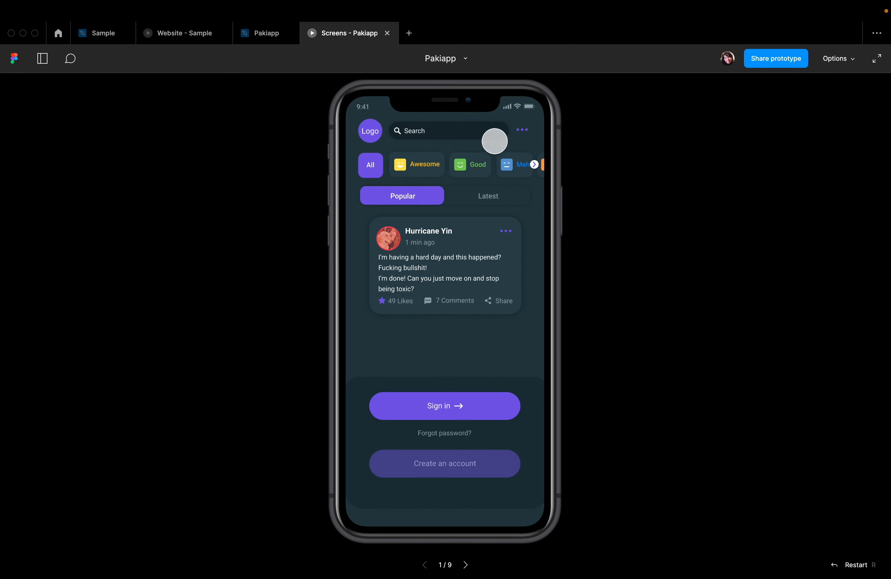
left_click(414, 145)
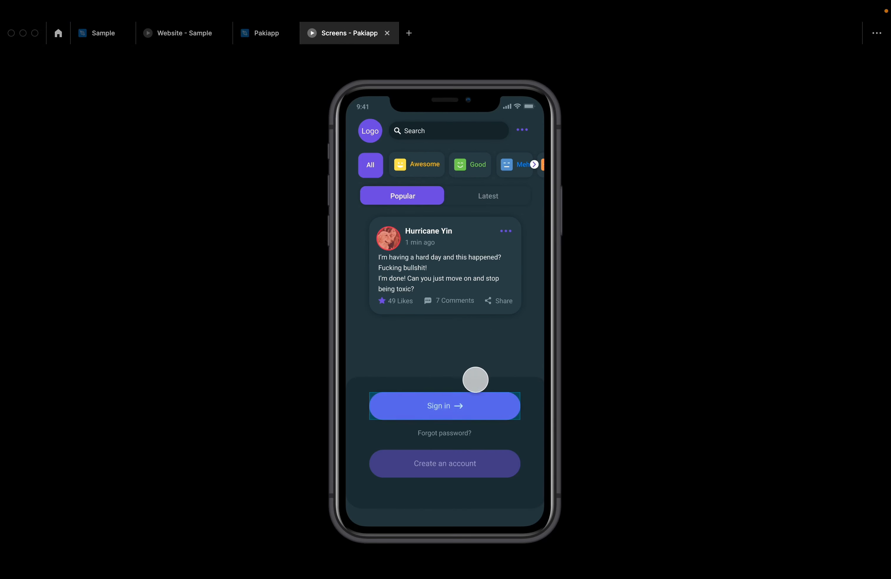
left_click(448, 364)
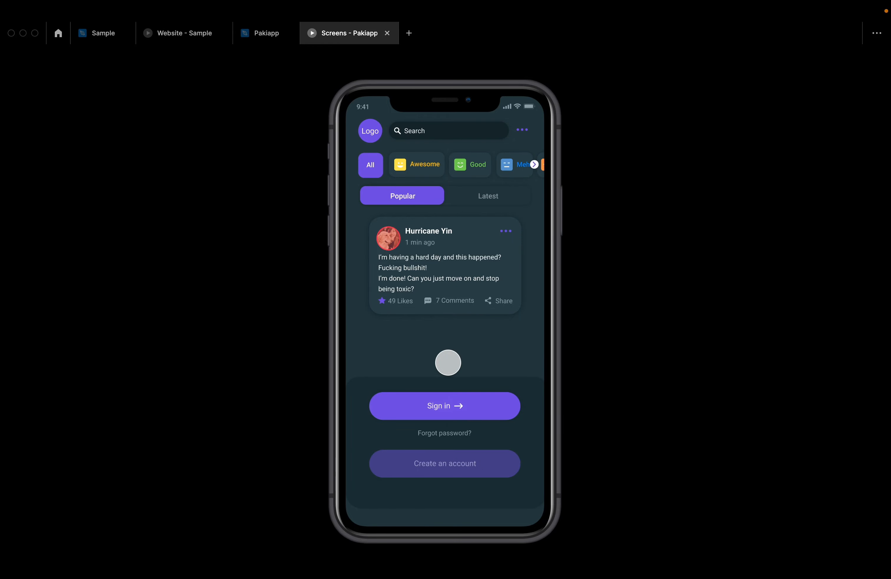
left_click(448, 362)
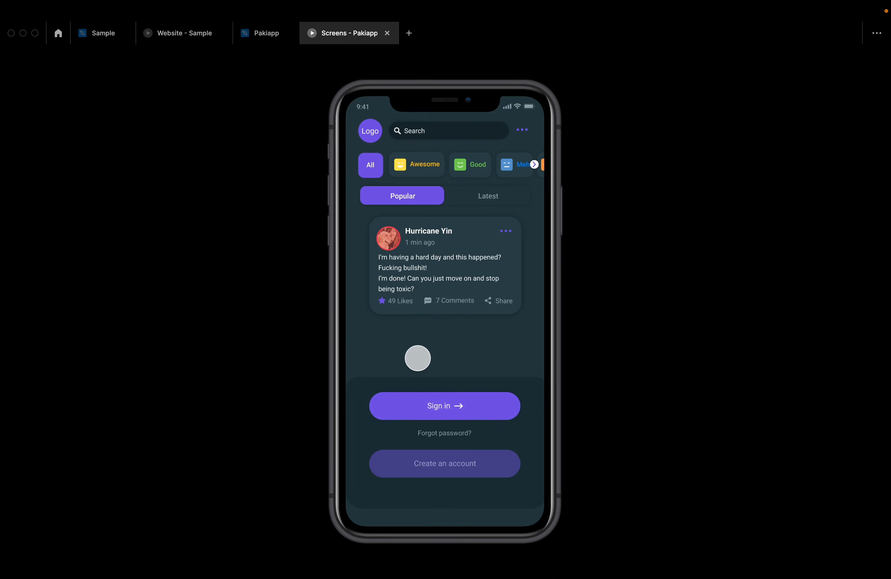
left_click(416, 354)
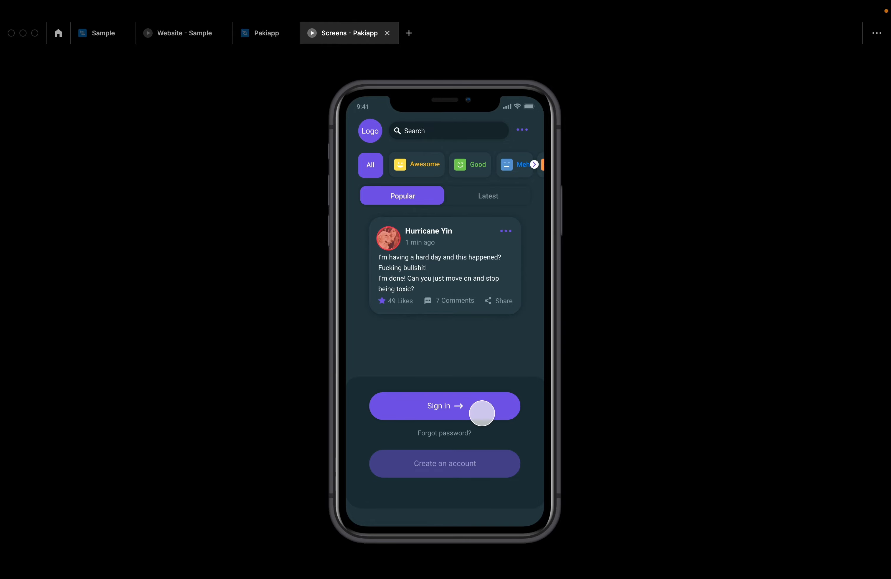
left_click(478, 411)
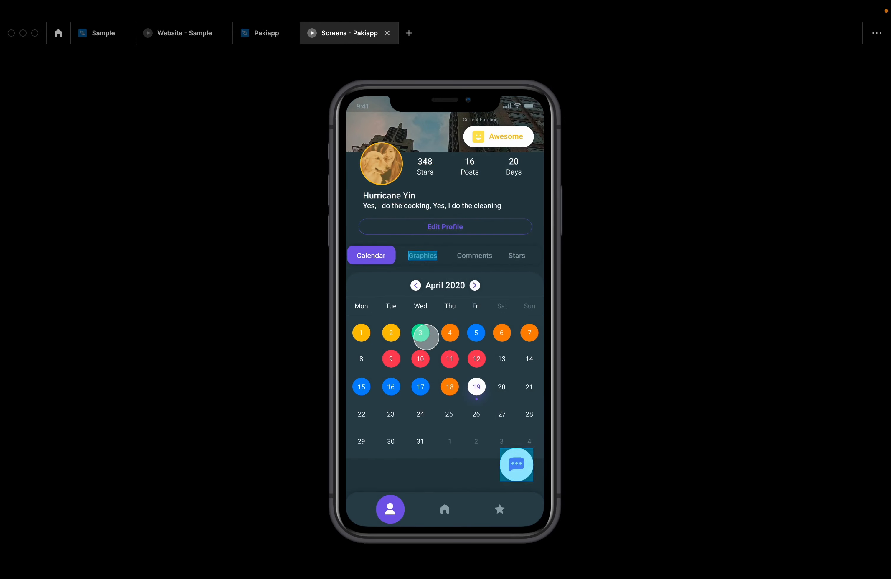
left_click(506, 445)
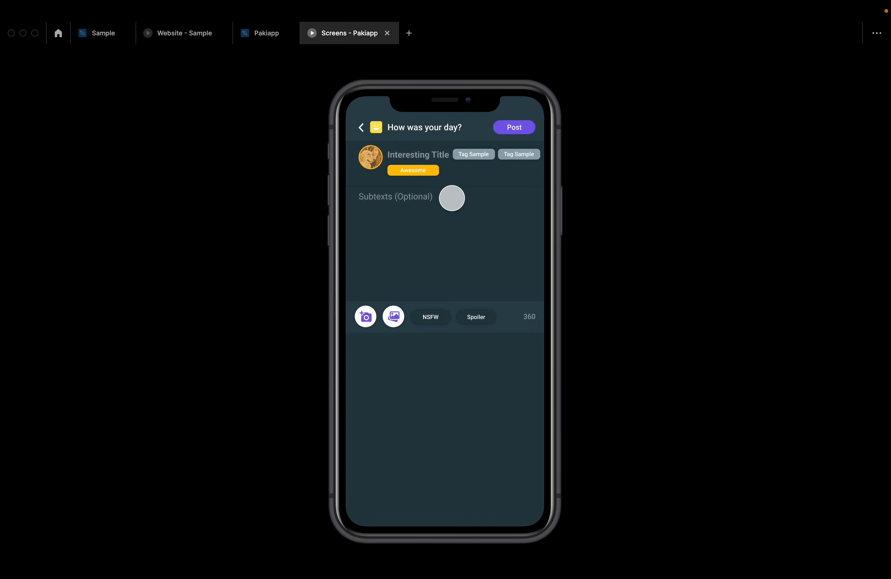
mouse_move(447, 4)
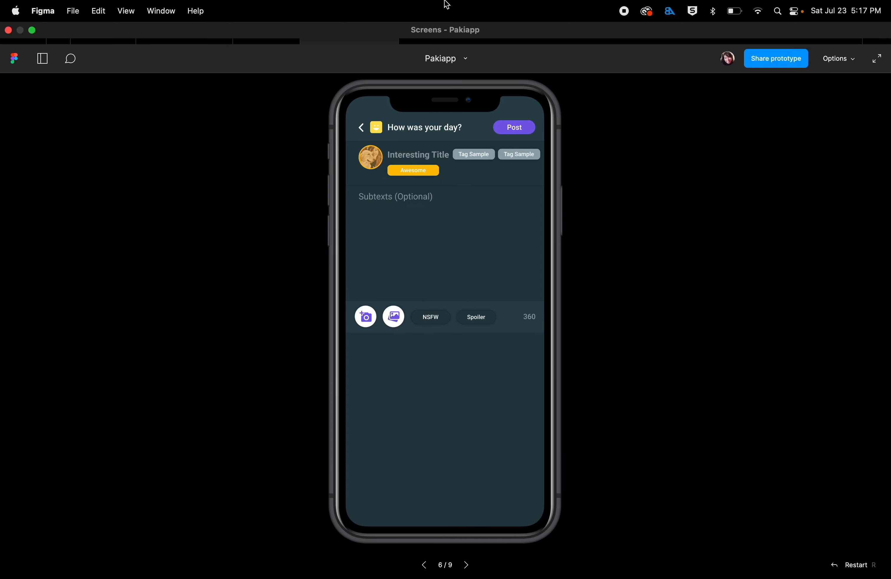